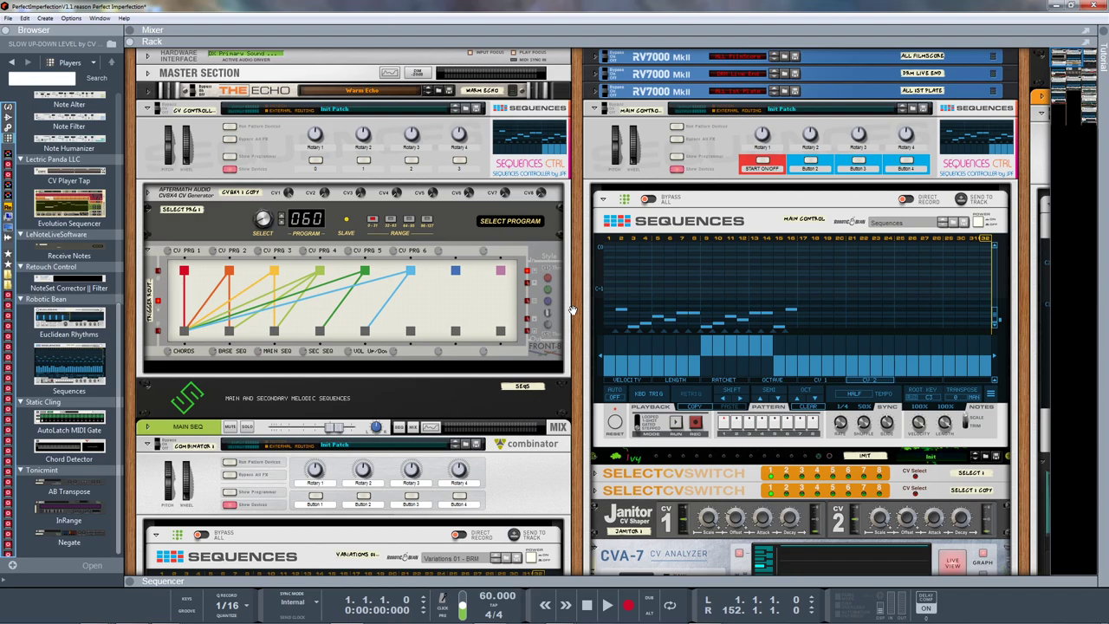
Show the sequencer area, look over its track list, and collapse it again
left_click_drag(731, 310, 735, 286)
left_click(132, 589)
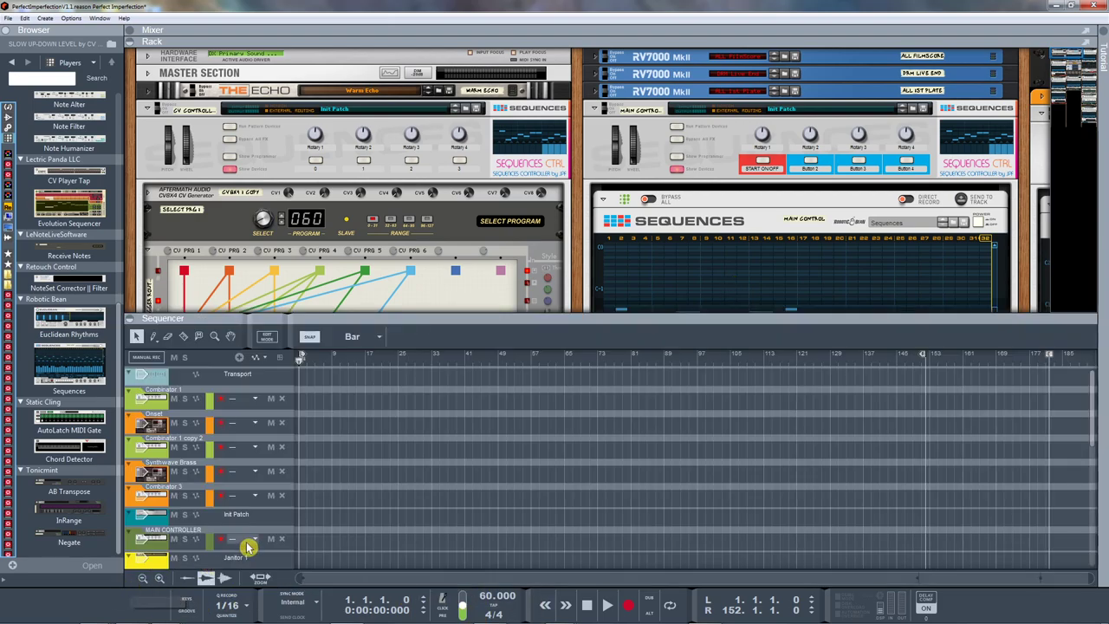
scroll(395, 482, "down", 5)
scroll(395, 479, "up", 5)
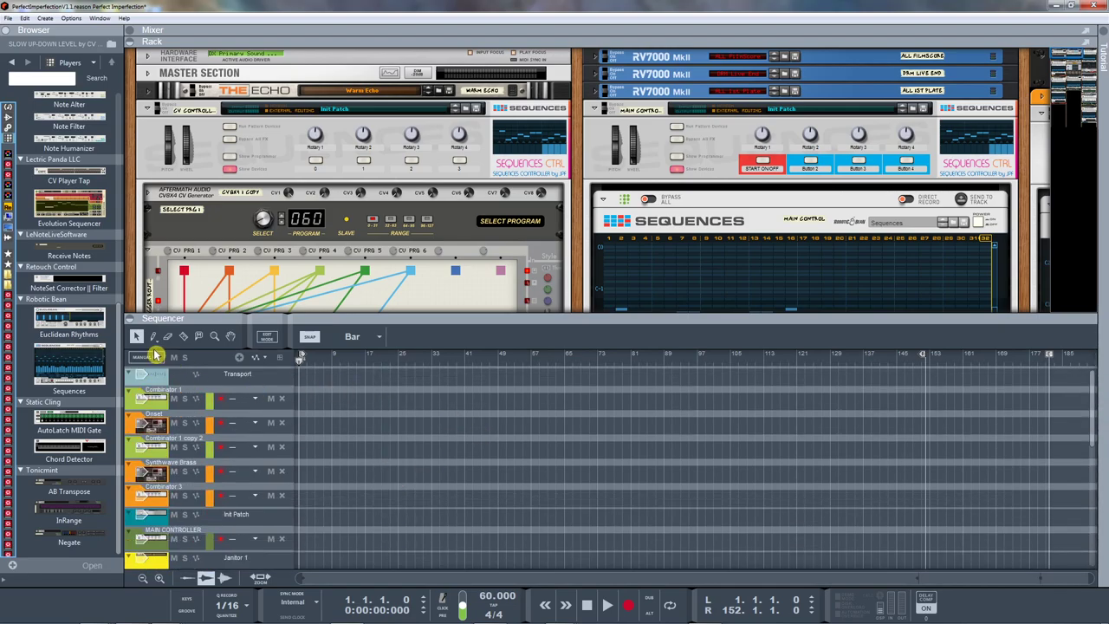
left_click(133, 321)
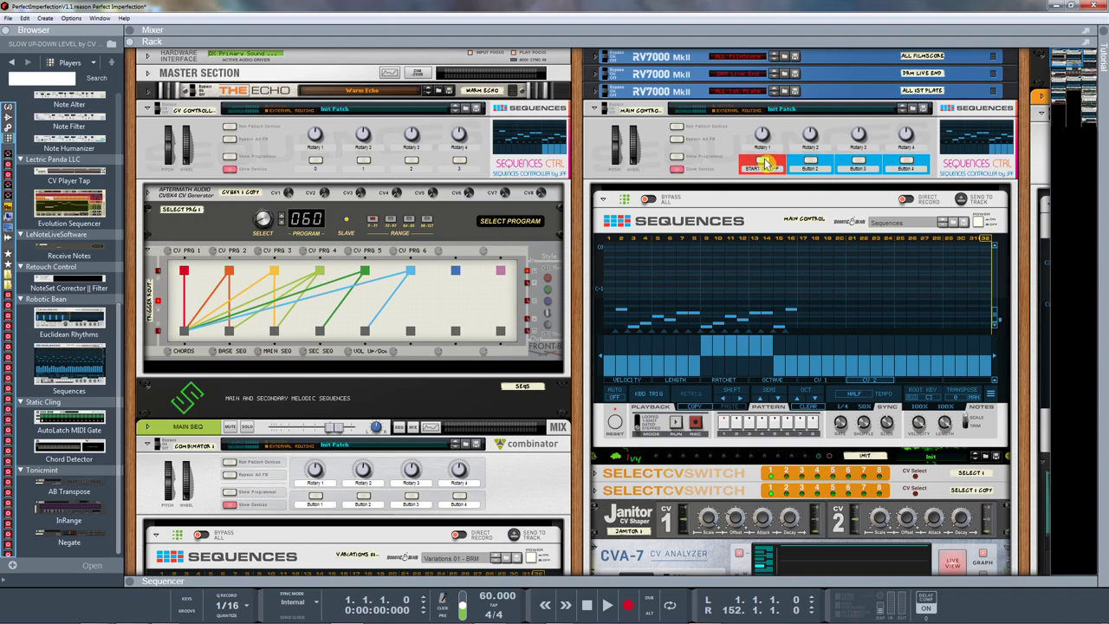
Start the main controller with START ON/OFF and view the Drums sequencer devices while the rack plays
left_click(764, 163)
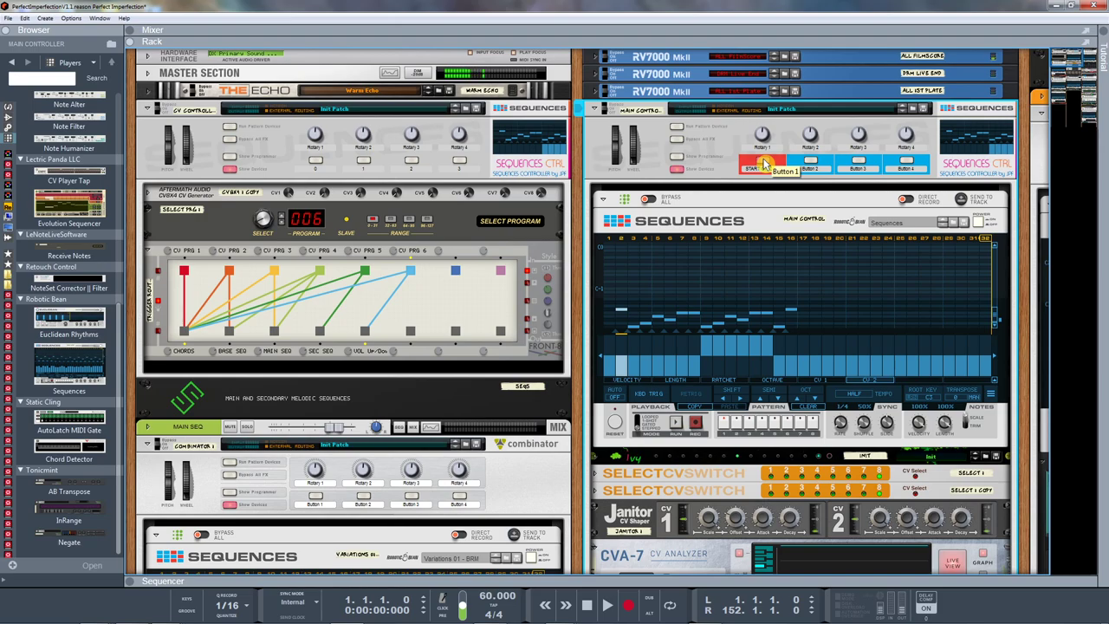
left_click(764, 163)
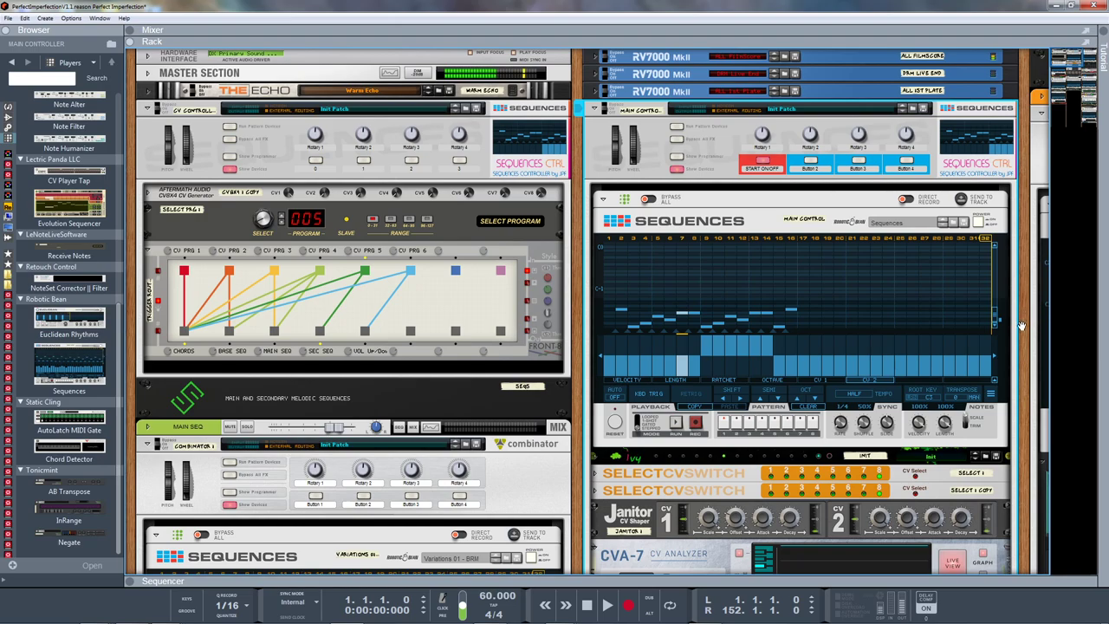
left_click_drag(1023, 327, 555, 341)
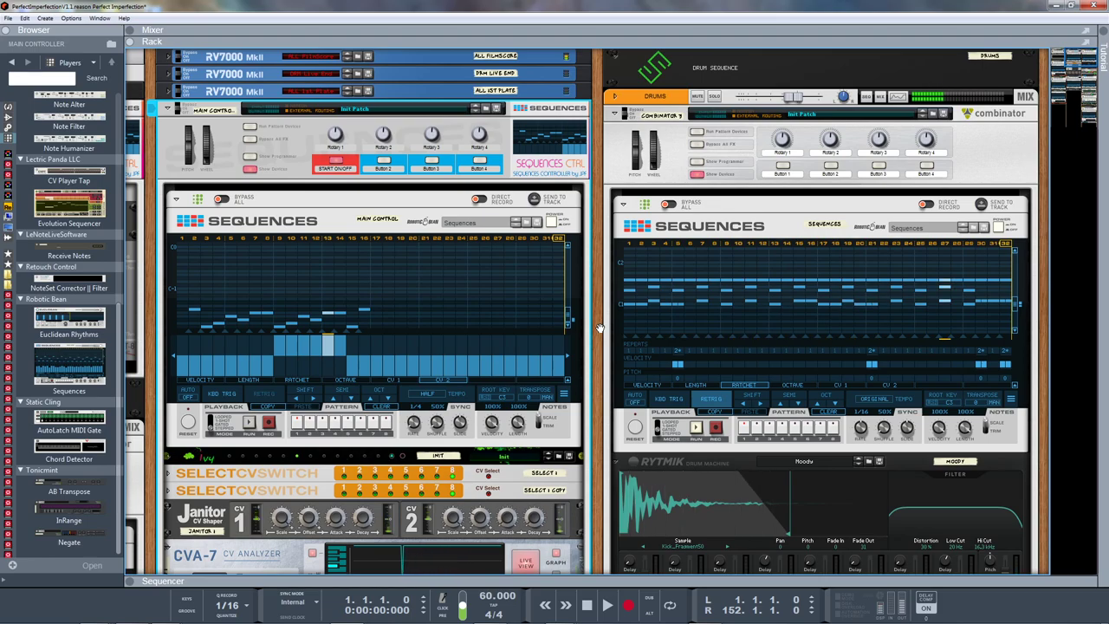
left_click_drag(598, 329, 1063, 348)
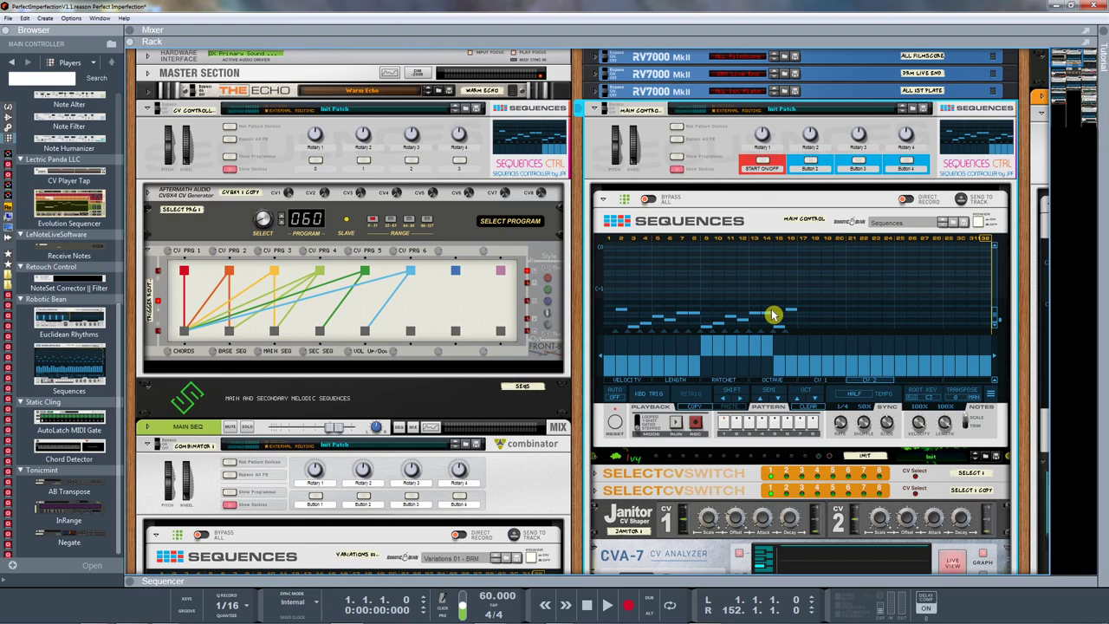
Unfold the Ivy device below the main control Sequences and inspect its CV connections on the rack's rear
scroll(814, 325, "down", 1)
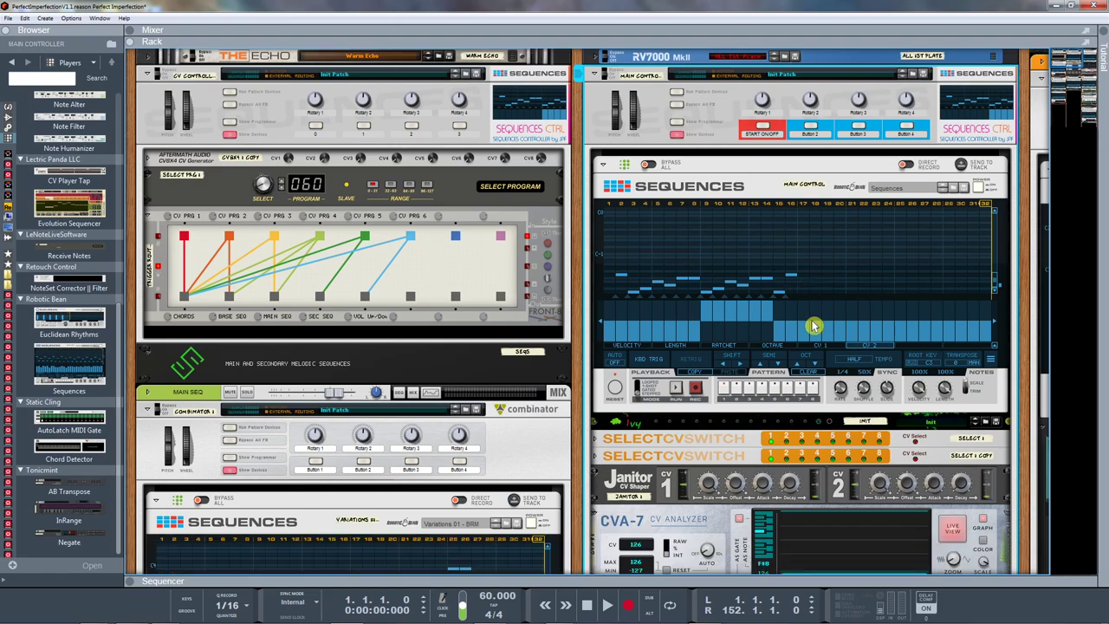
left_click(597, 424)
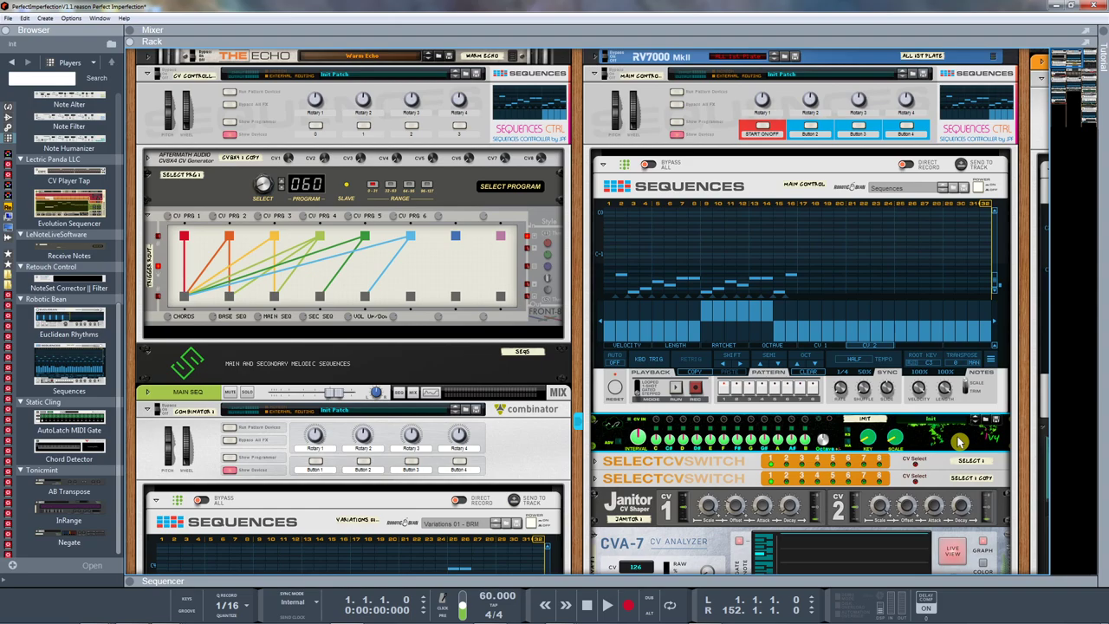
key("Tab")
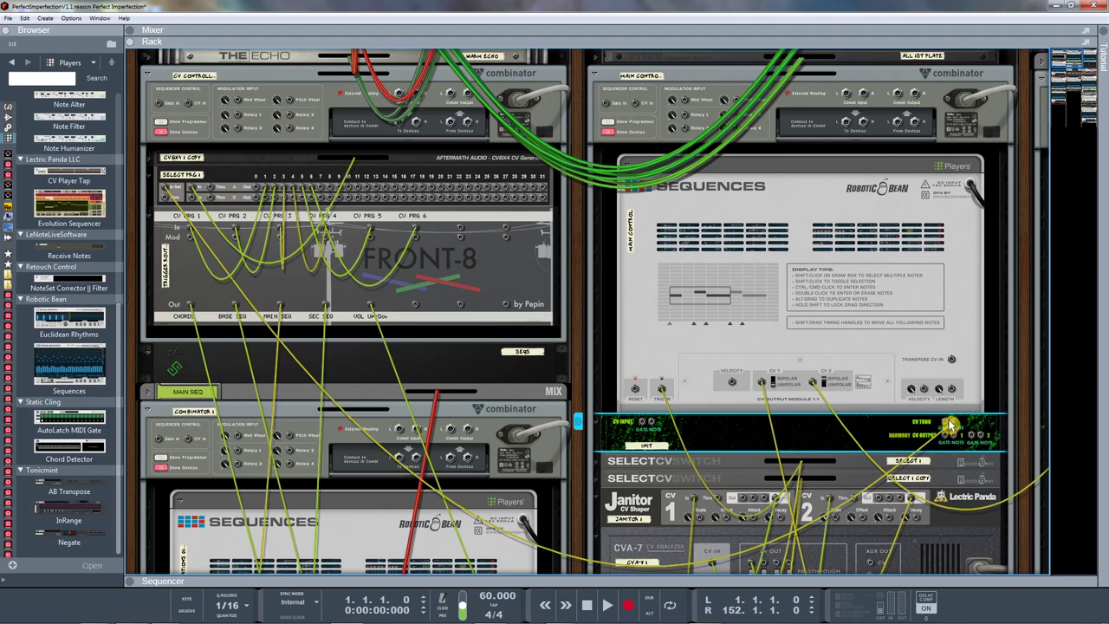
key("Tab")
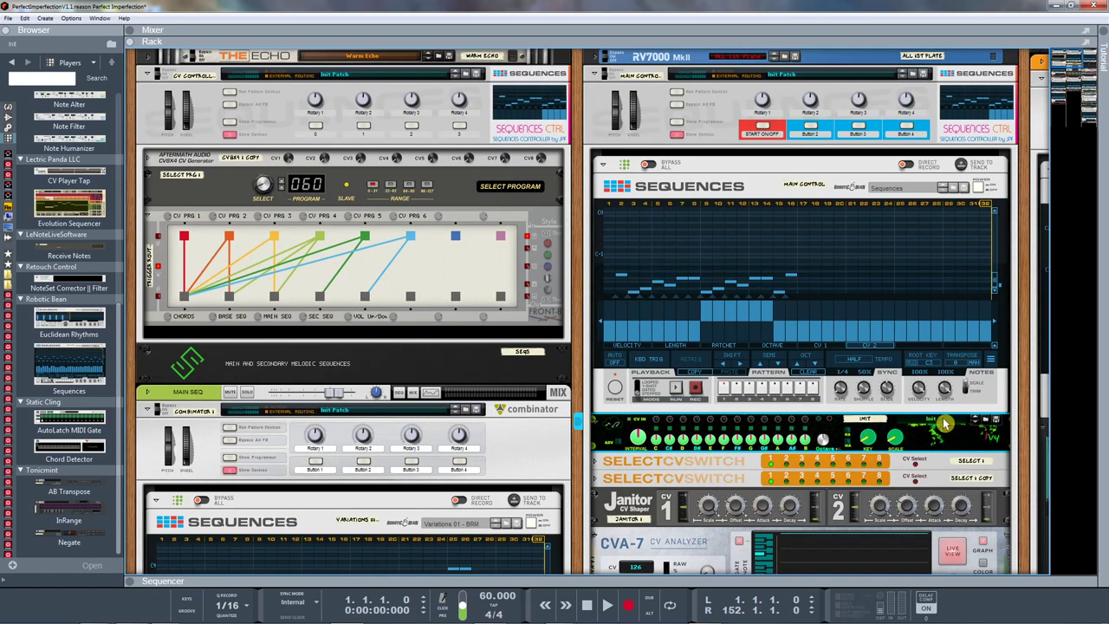
mouse_move(866, 392)
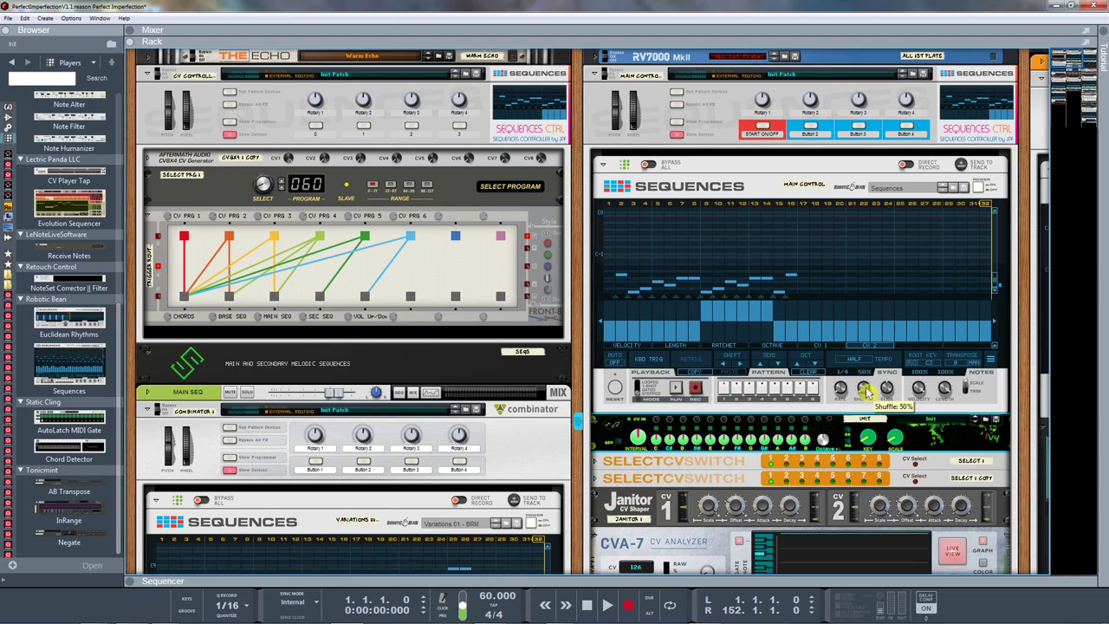
Inspect the main control's step notes and the rear CV wiring of the SELECT PRG 1 device
scroll(847, 392, "down", 2)
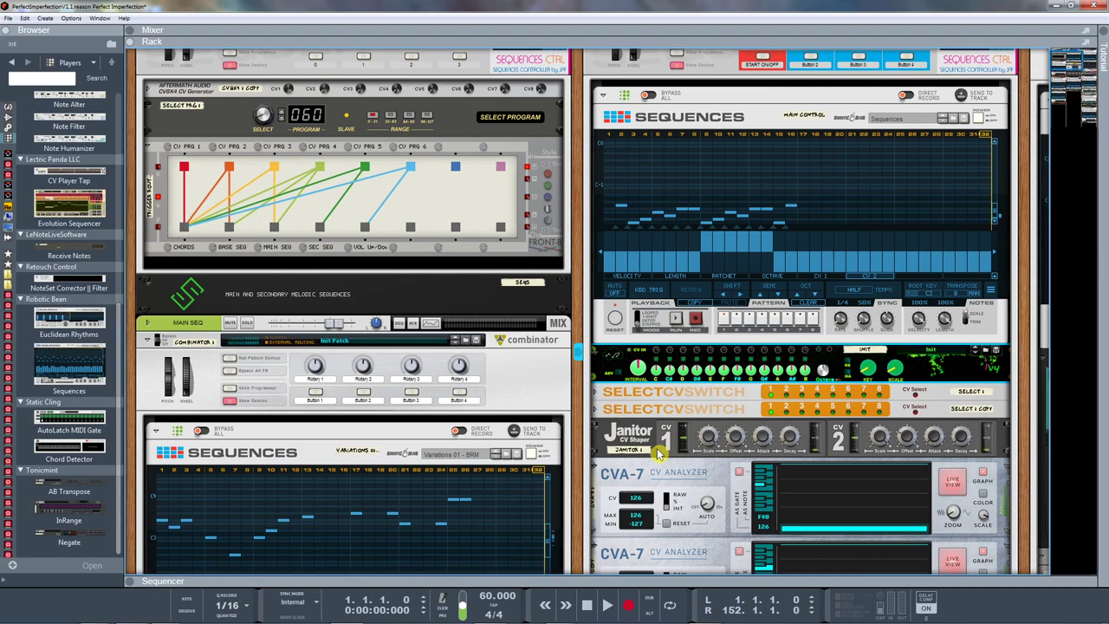
mouse_move(640, 207)
left_mouse_down()
mouse_move(648, 219)
mouse_move(792, 210)
left_mouse_up()
left_click(666, 219)
left_click_drag(665, 219, 753, 212)
key("Tab")
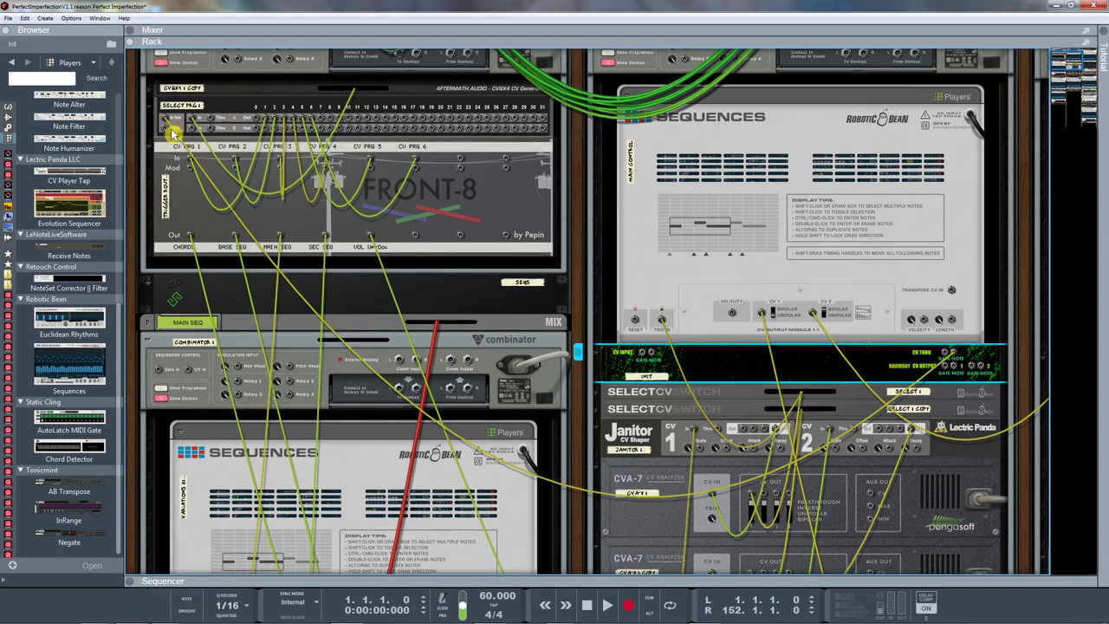
key("Tab")
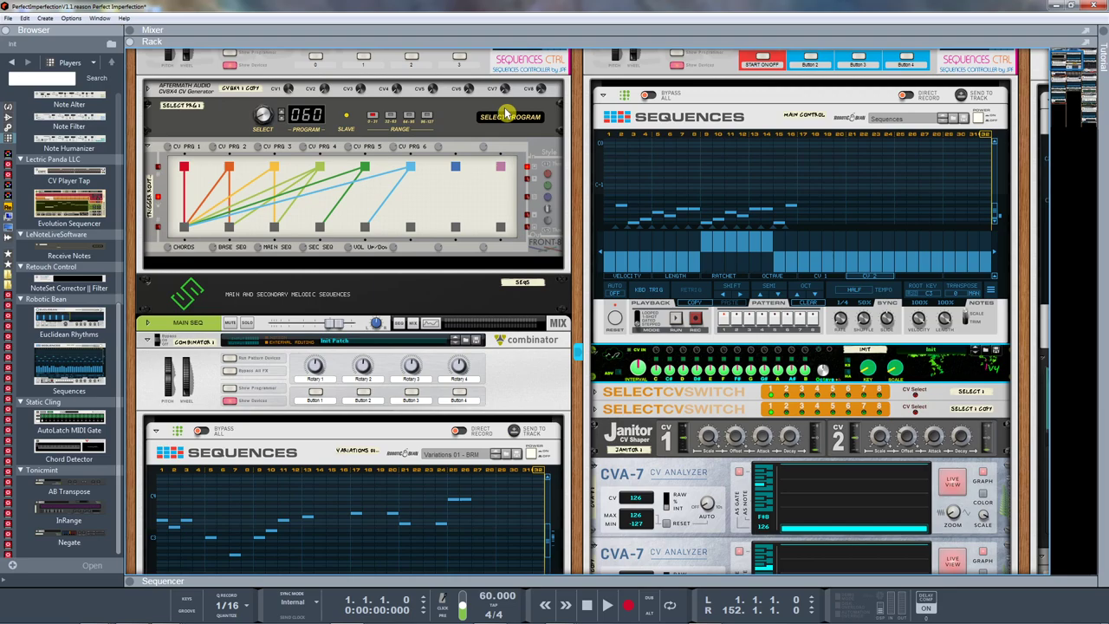
key("Tab")
key("Tab")
key("Tab")
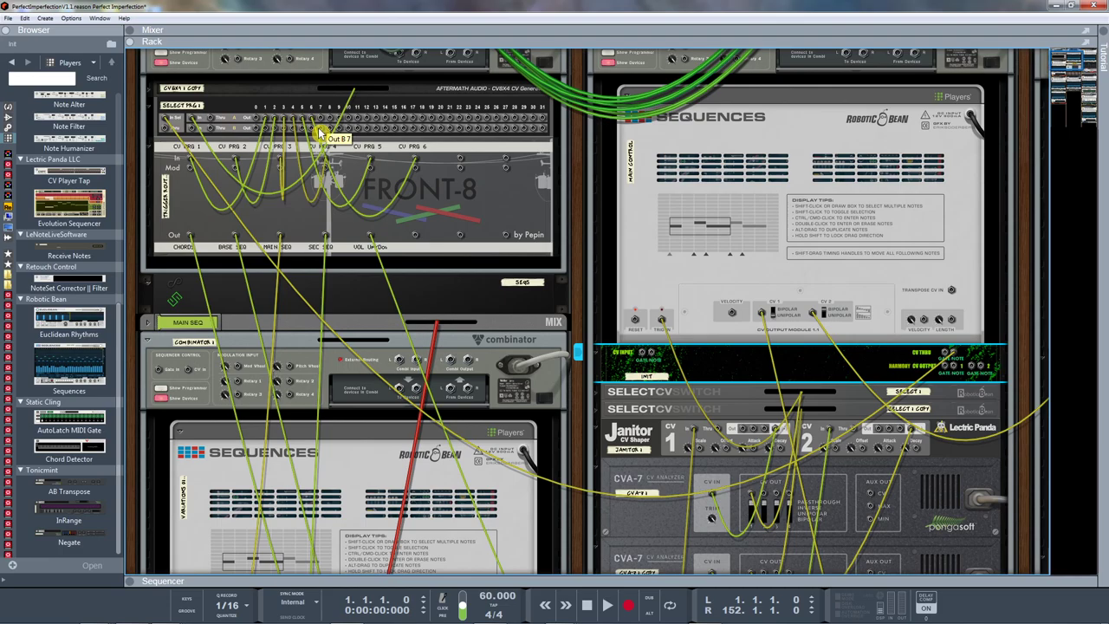
key("Tab")
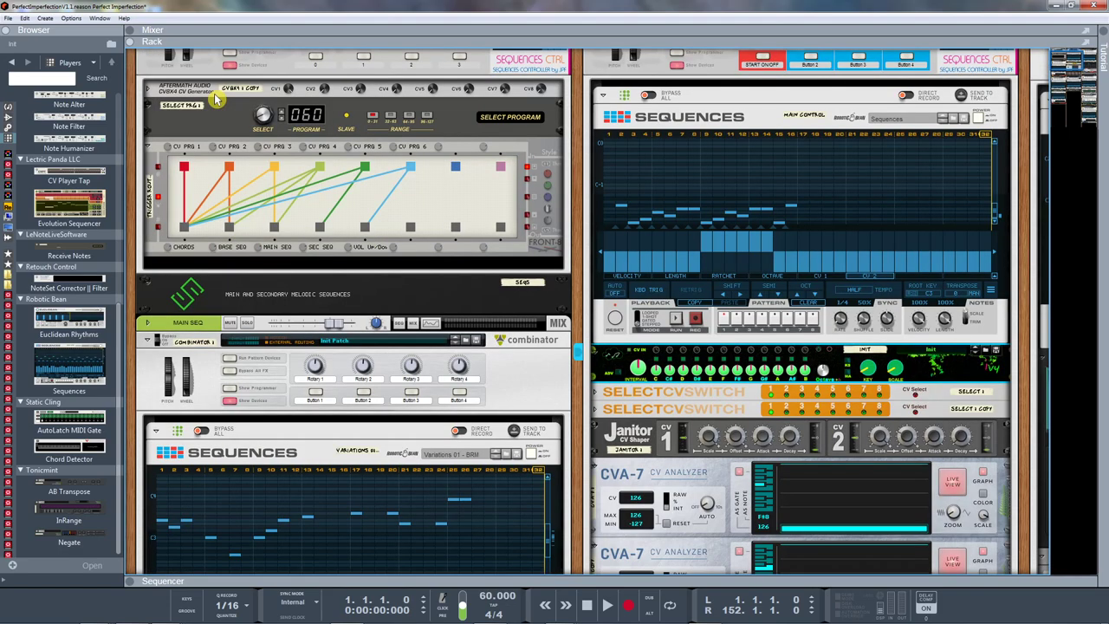
Unfold the CV8X4 CV Generator and inspect its rear wiring to SELECT PRG 1 and the FRONT-8
left_click(149, 91)
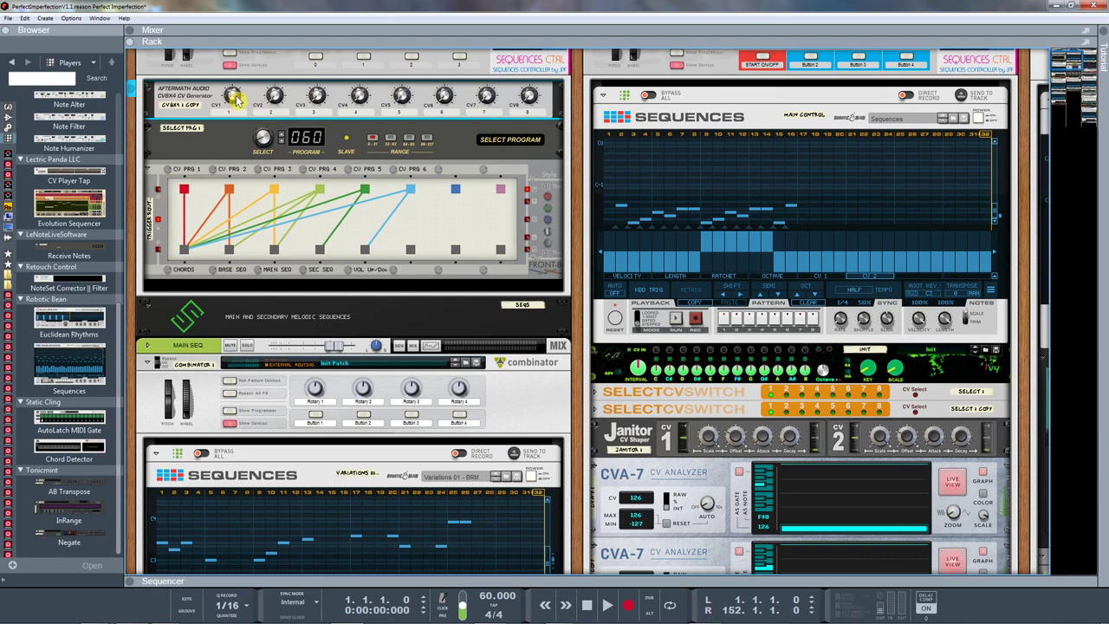
mouse_move(236, 102)
key("Tab")
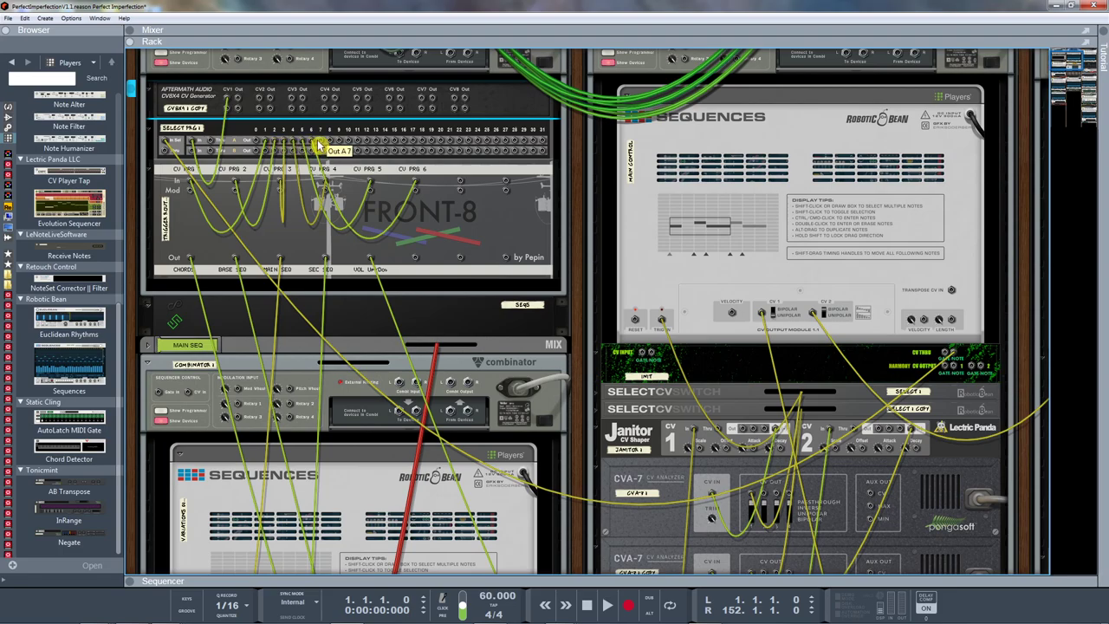
key("Tab")
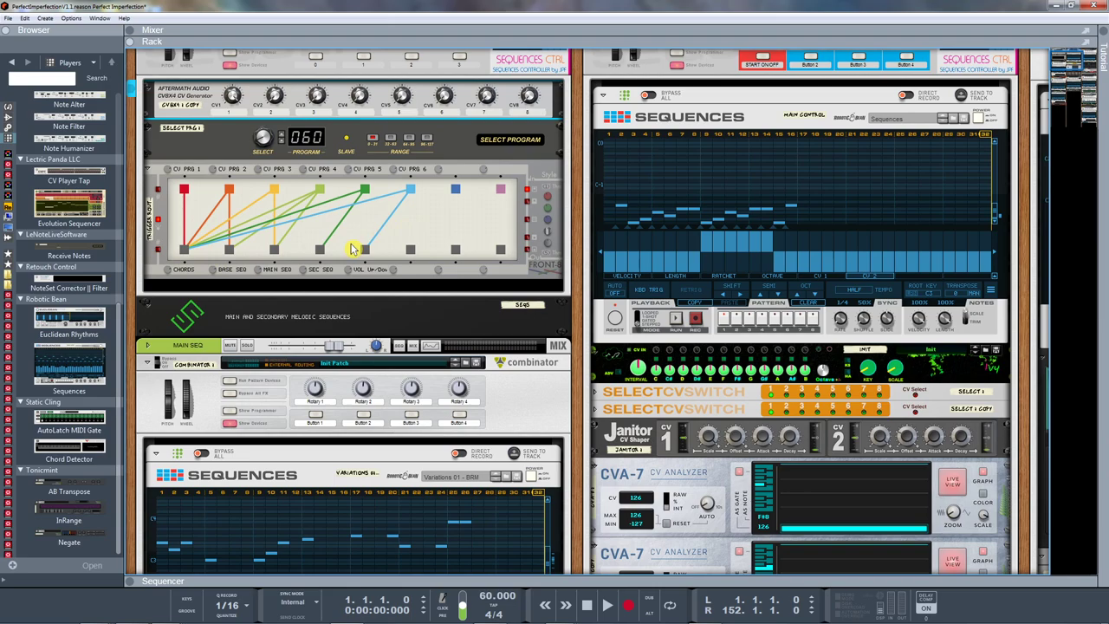
key("Tab")
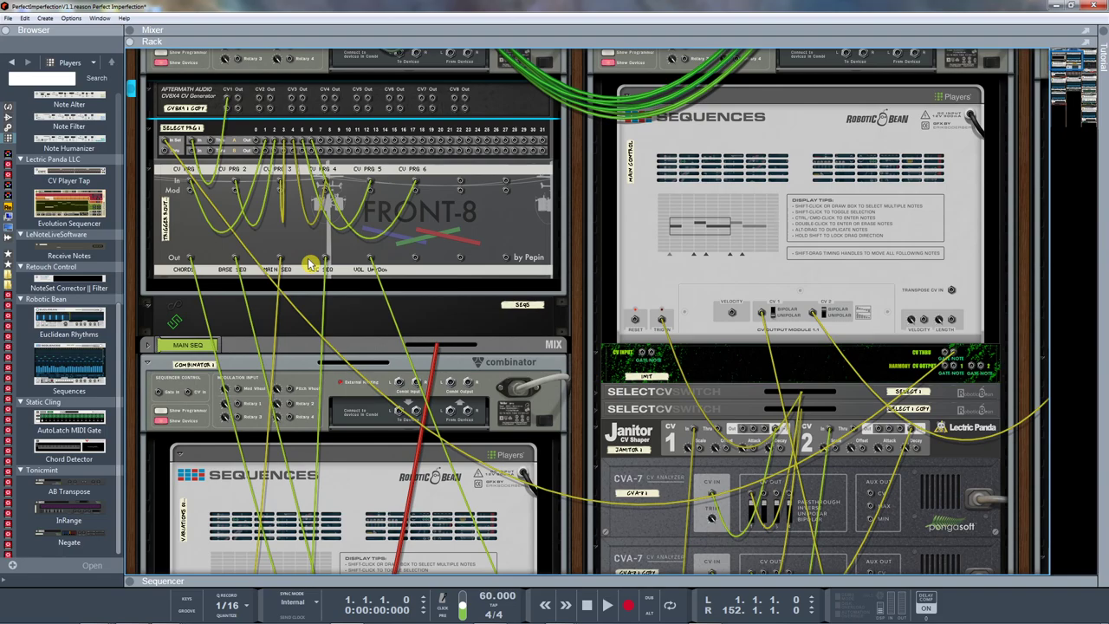
key("Tab")
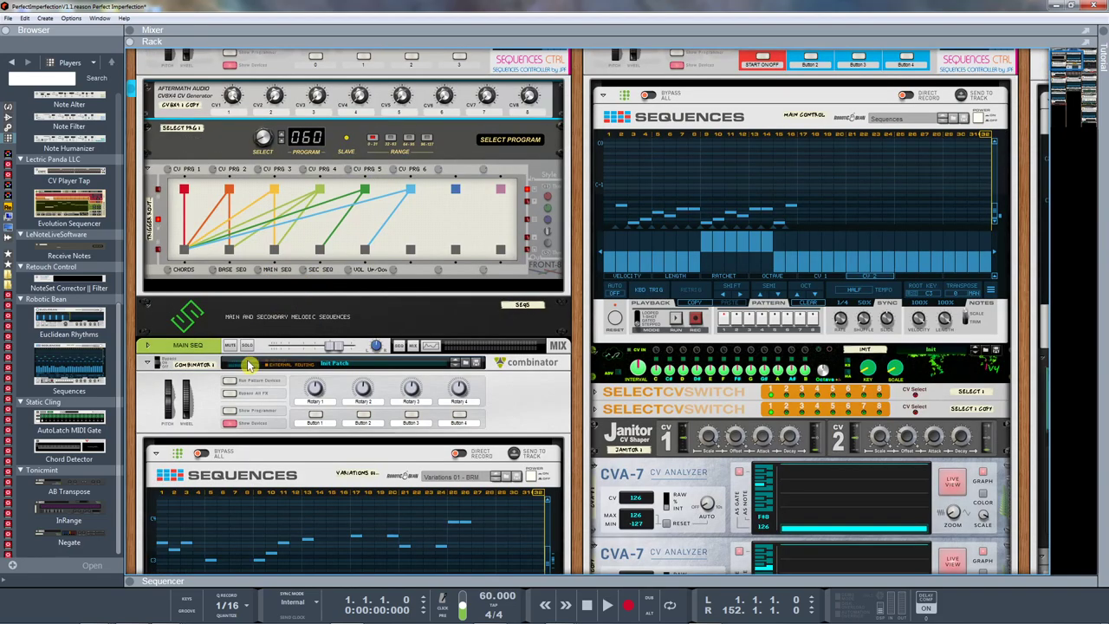
Trace the FRONT-8's Main Seq output cable to the Variations Sequences player inside Combinator 1
key("Tab")
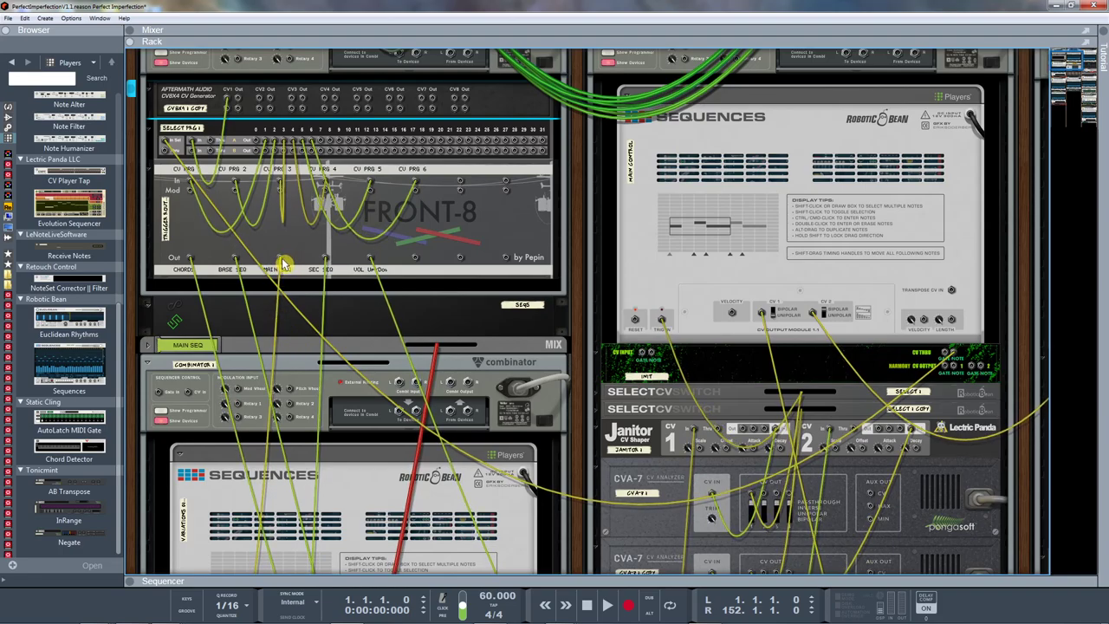
scroll(274, 359, "down", 4)
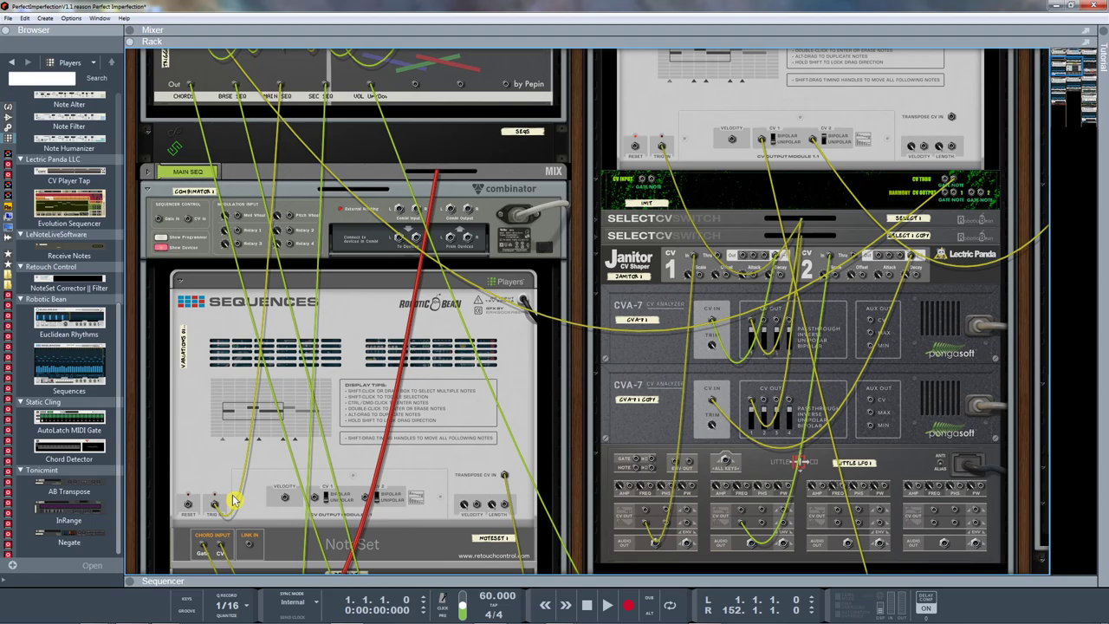
left_click_drag(236, 507, 312, 305)
key("Tab")
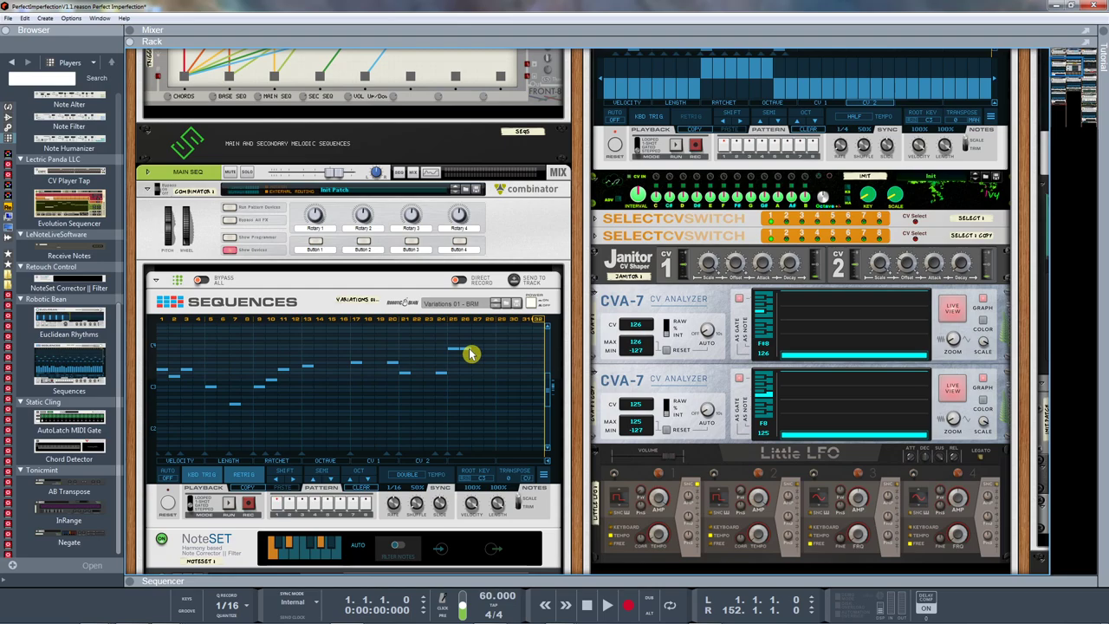
Unfold the Europa synth with the Onset patch under the Variations Sequences to view it, and fold it again
scroll(407, 388, "down", 3)
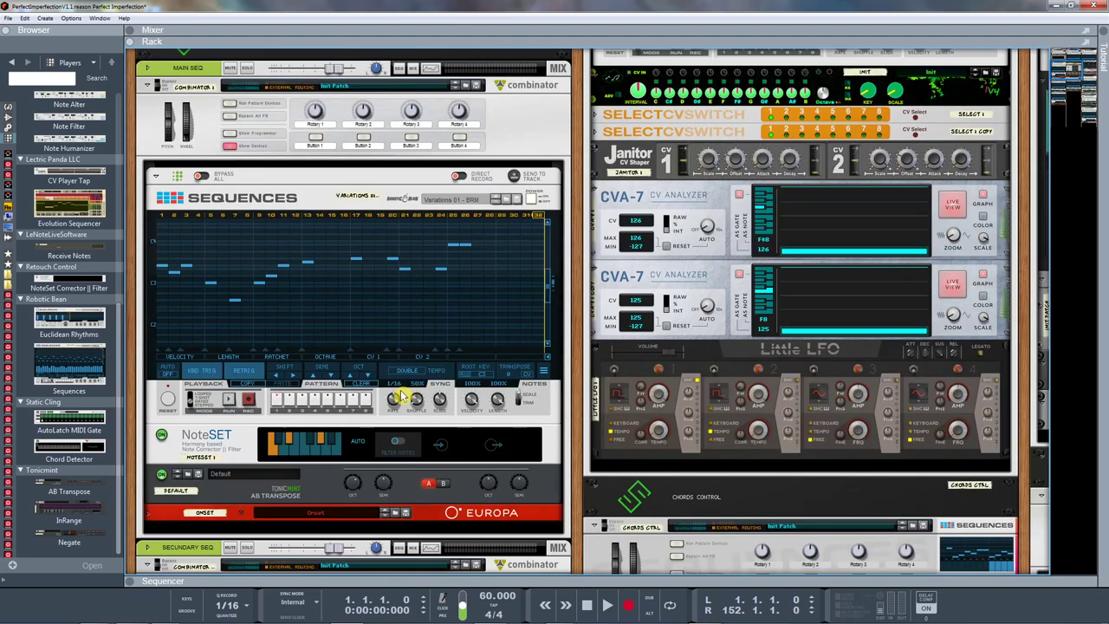
left_click(149, 517)
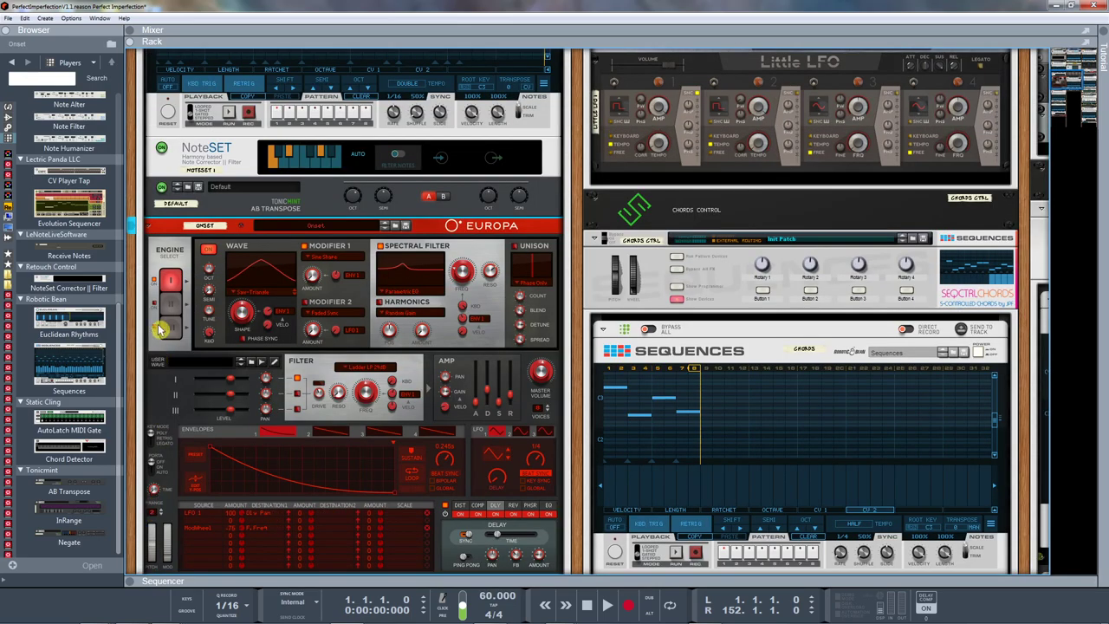
left_click(149, 228)
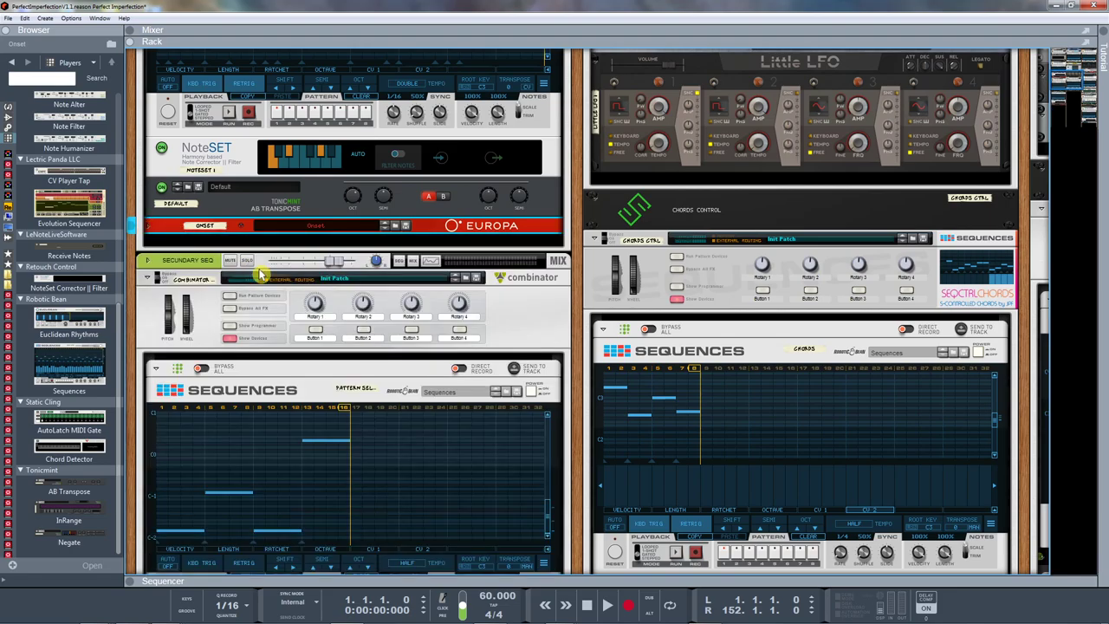
Shorten the main control Sequences pattern to 2 steps and lower the note on step 2
scroll(286, 330, "up", 9)
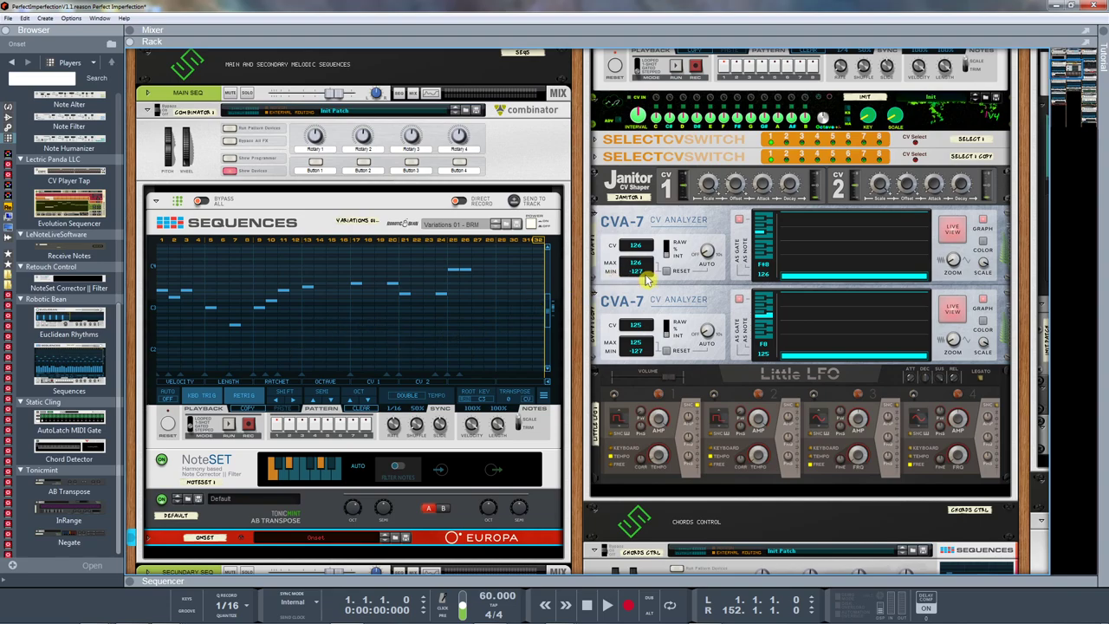
scroll(659, 284, "up", 9)
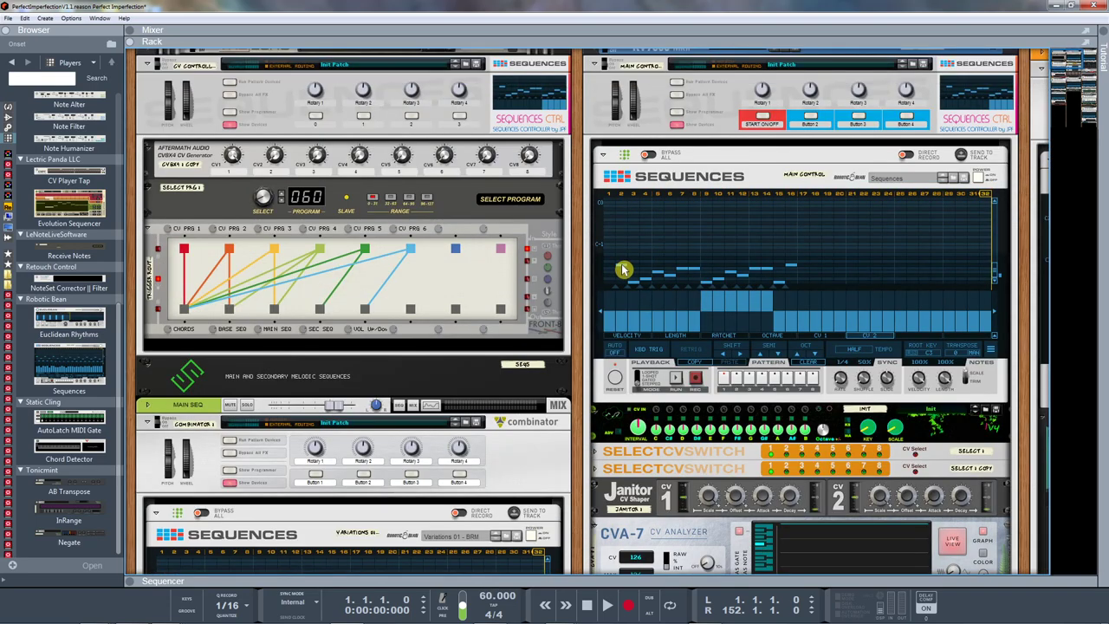
left_click(987, 199)
mouse_move(987, 199)
left_mouse_down()
mouse_move(751, 199)
mouse_move(619, 216)
left_mouse_up()
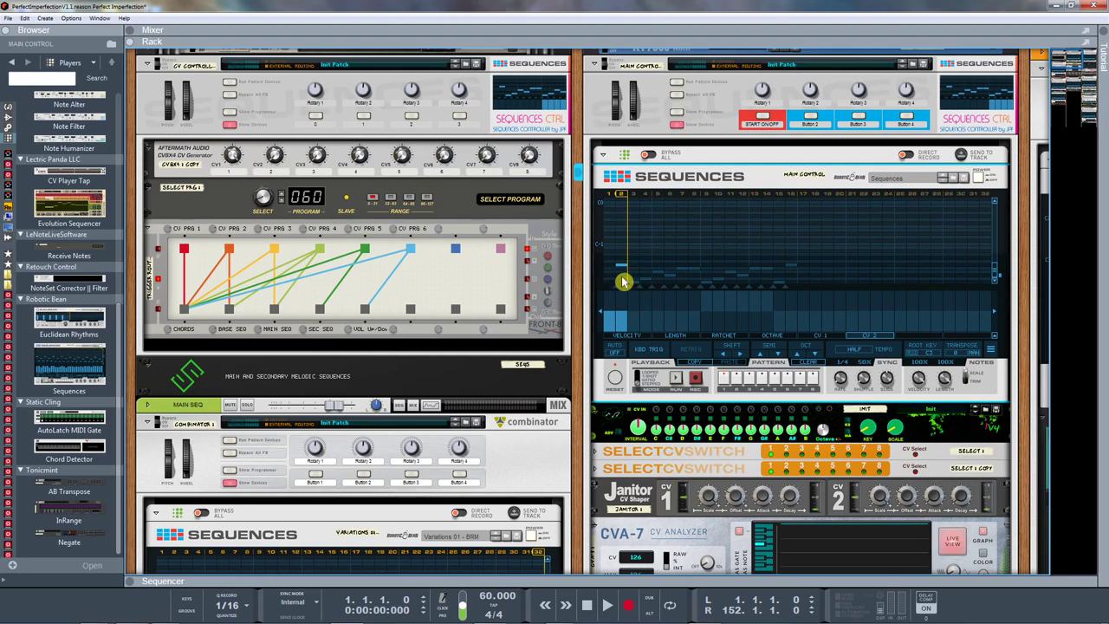
mouse_move(622, 269)
left_mouse_down()
mouse_move(623, 286)
mouse_move(718, 280)
mouse_move(693, 286)
left_mouse_up()
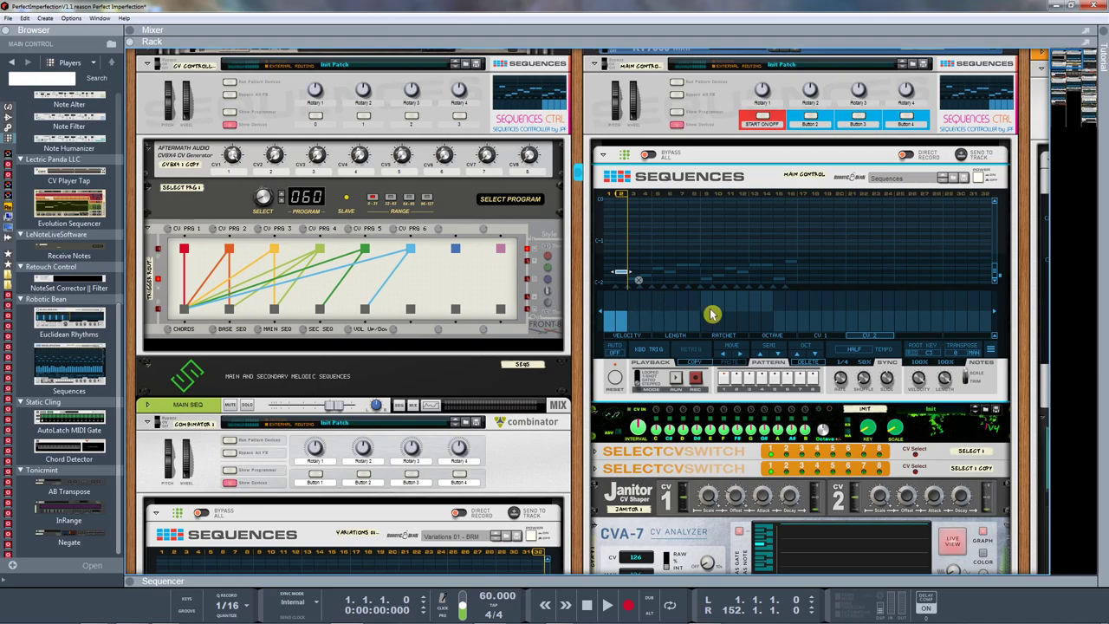
Review the Variations Sequences pattern and the main control's playback section, and return to the main controller's START ON/OFF control
scroll(429, 382, "down", 2)
scroll(430, 383, "down", 2)
scroll(430, 383, "up", 2)
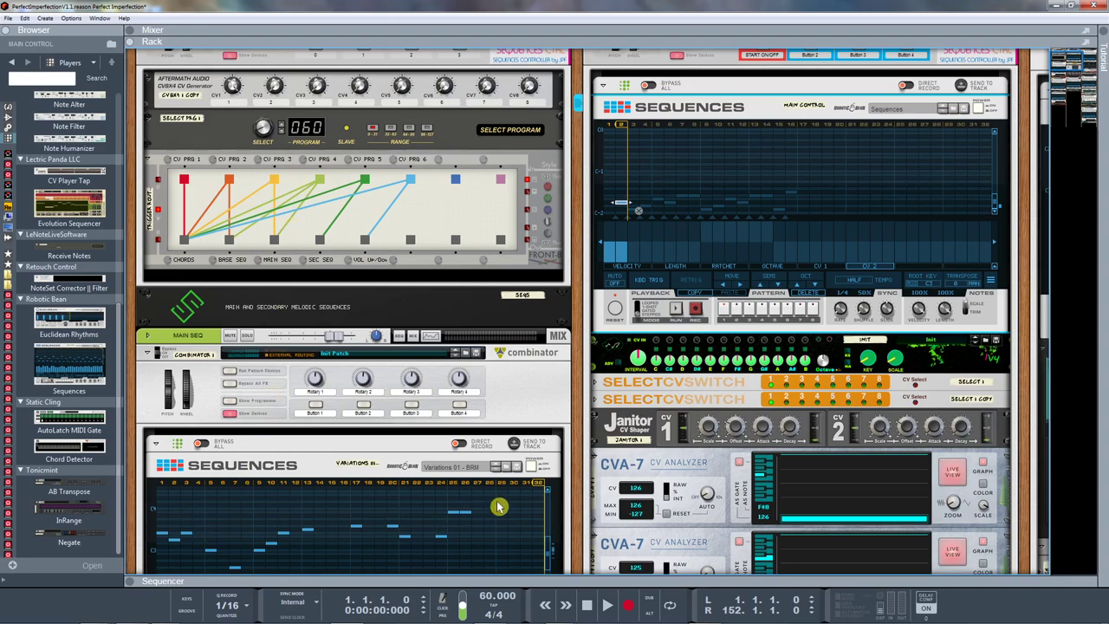
scroll(563, 426, "down", 2)
scroll(563, 427, "down", 1)
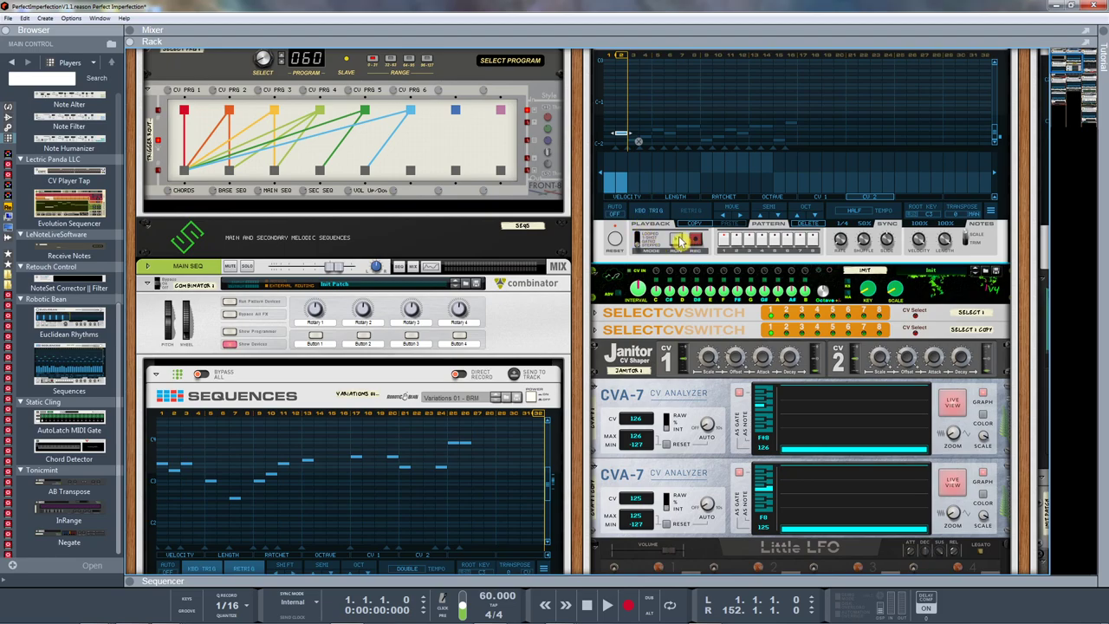
scroll(724, 243, "up", 4)
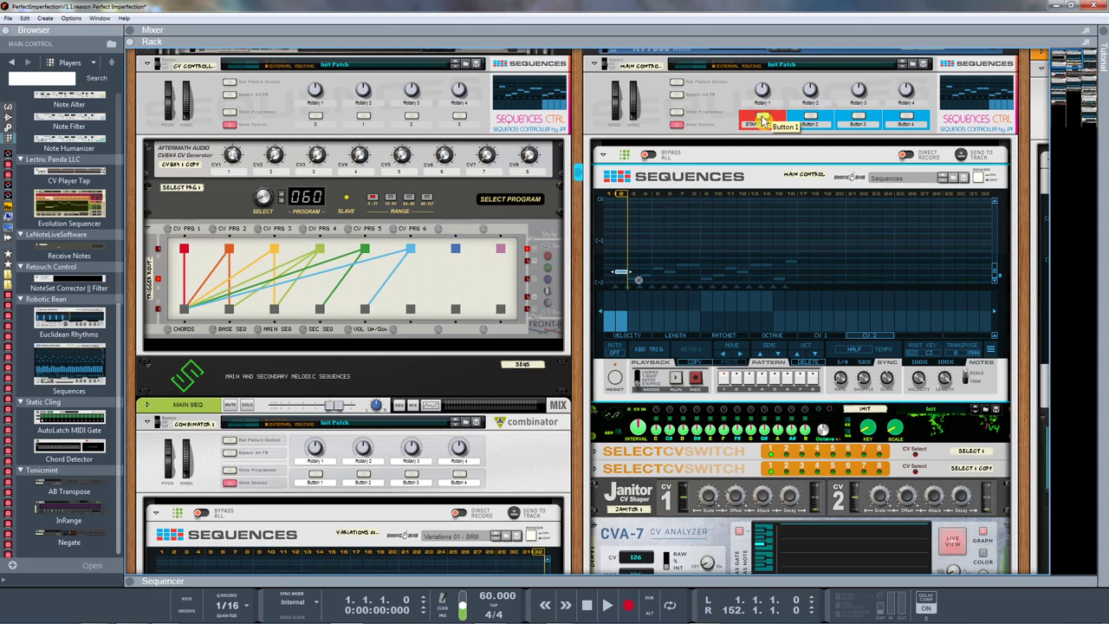
Start the main control sequence and observe the Variations Sequences player running in Combinator 1, and stop it
mouse_move(589, 620)
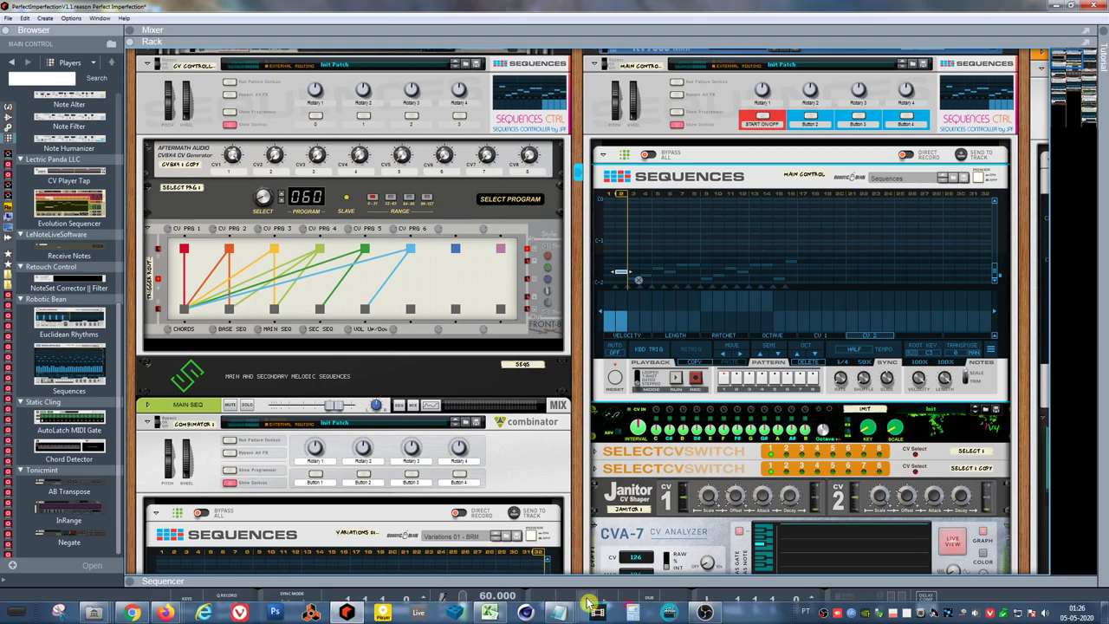
left_click(764, 121)
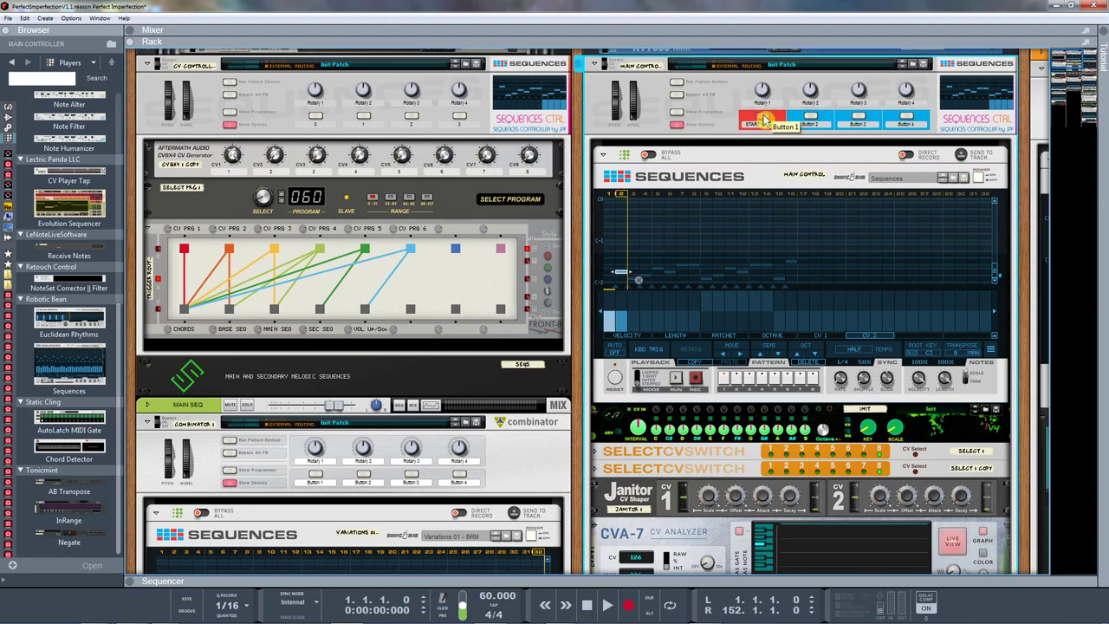
scroll(544, 312, "down", 2)
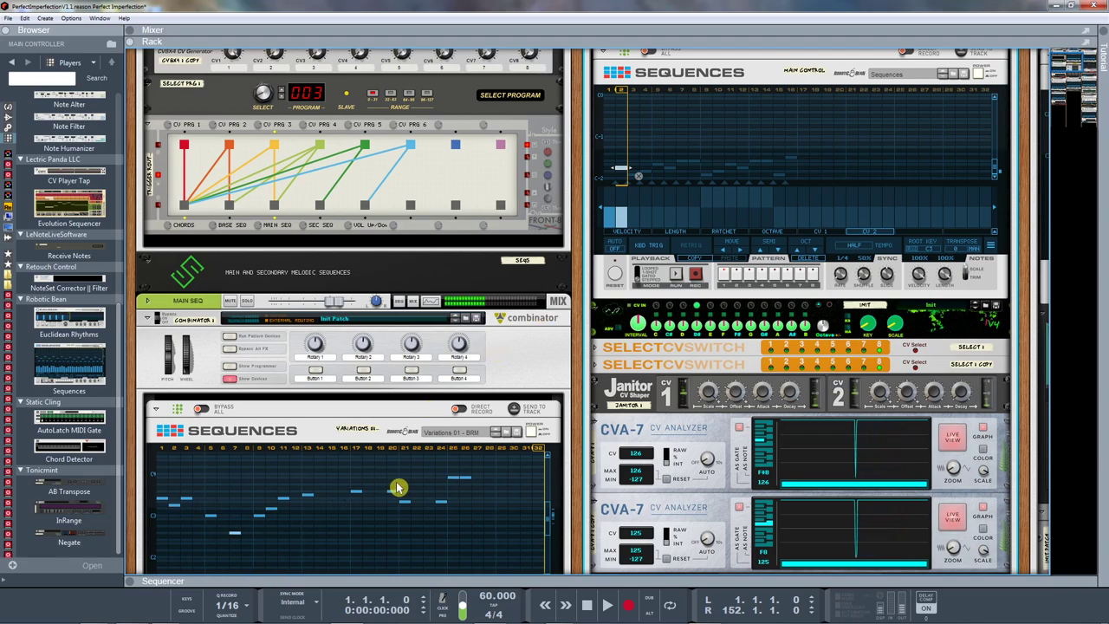
scroll(376, 514, "down", 2)
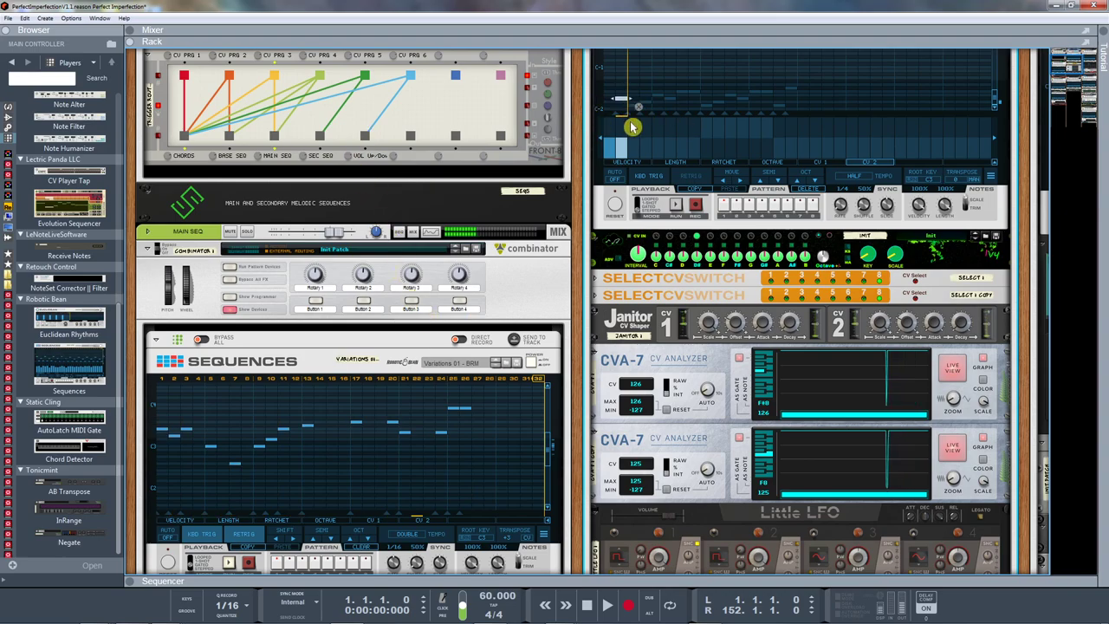
scroll(738, 150, "up", 4)
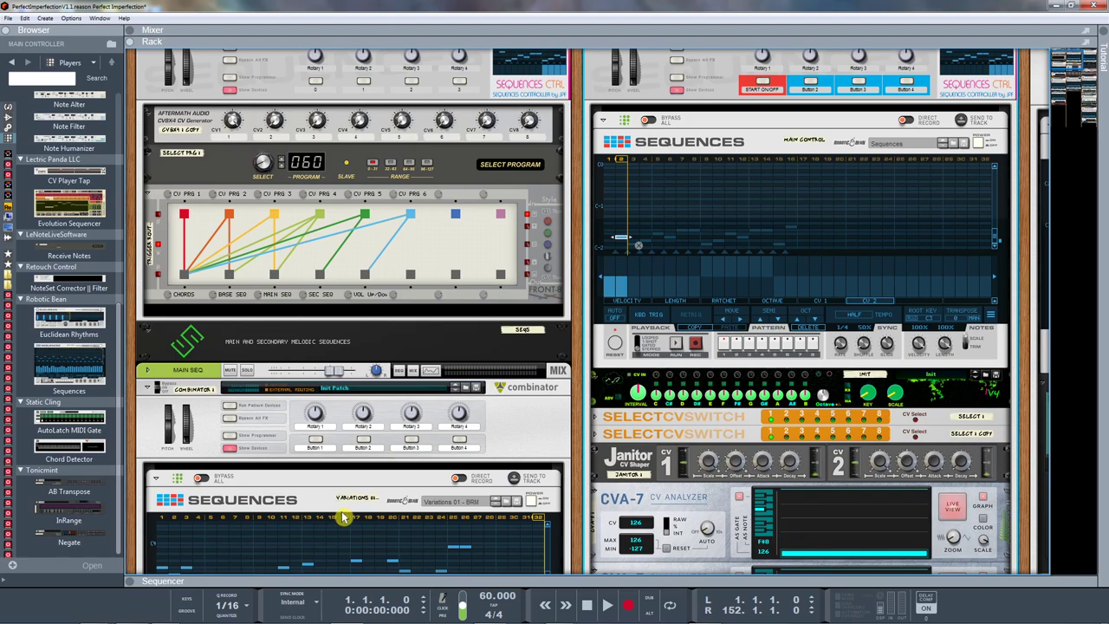
Examine the Variations Sequences player's trigger input cabling, playback section, and the NoteSET, AB Transpose and Europa chain below it
key("Tab")
scroll(302, 525, "down", 3)
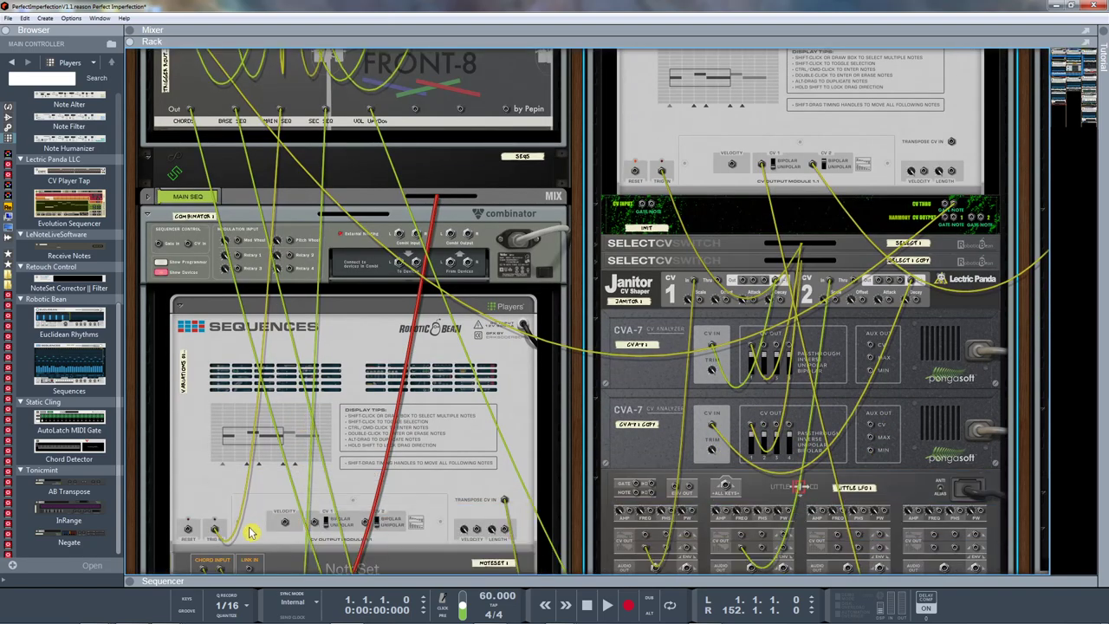
key("Tab")
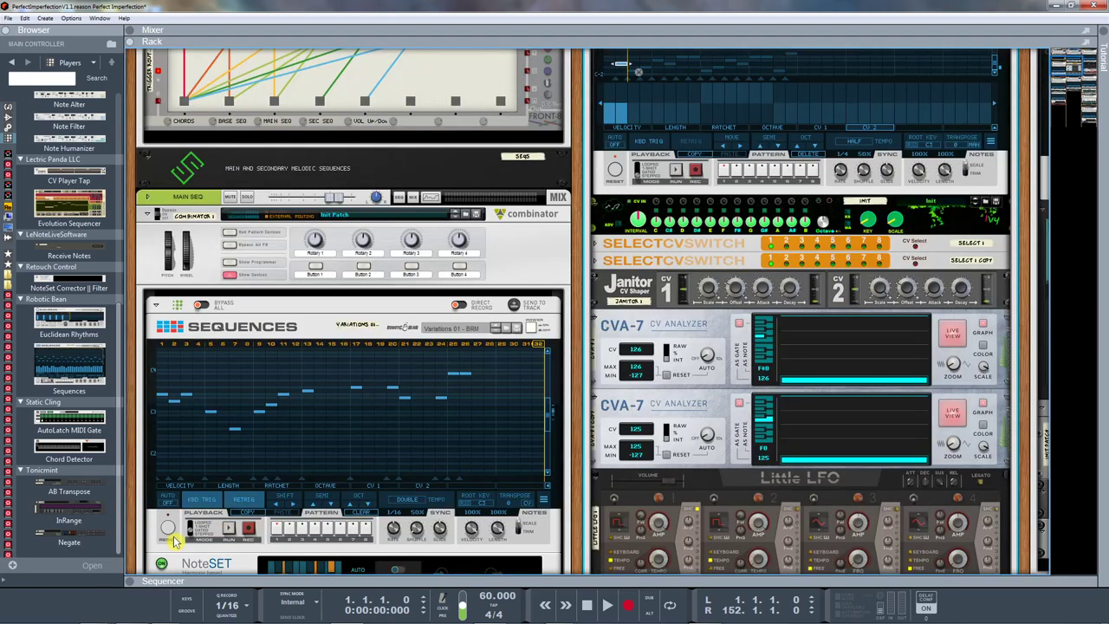
scroll(313, 87, "up", 2)
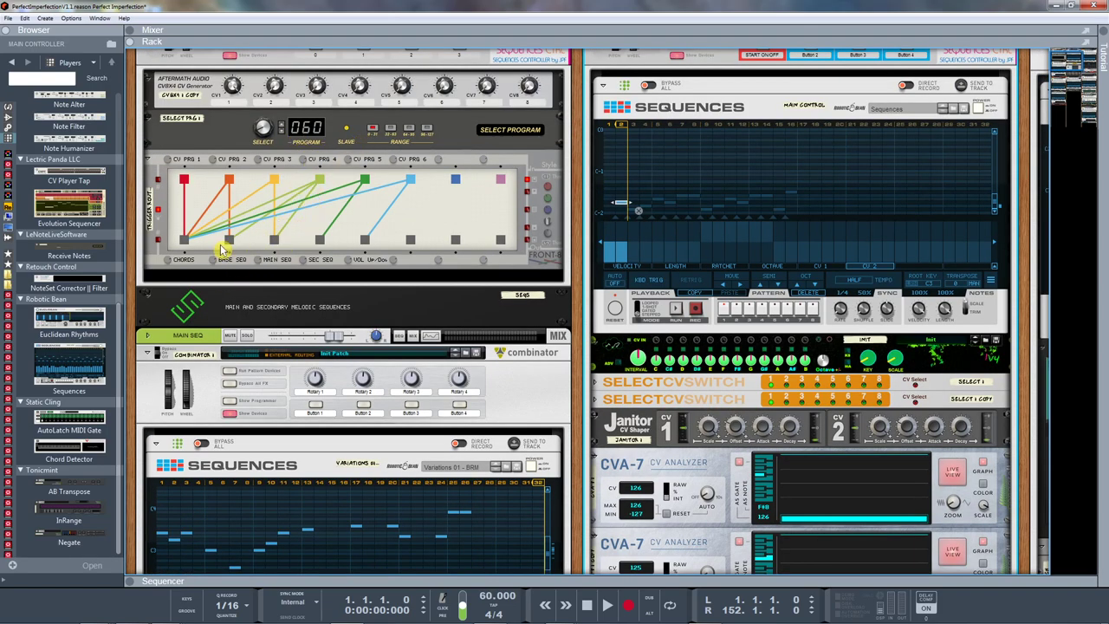
scroll(271, 251, "down", 3)
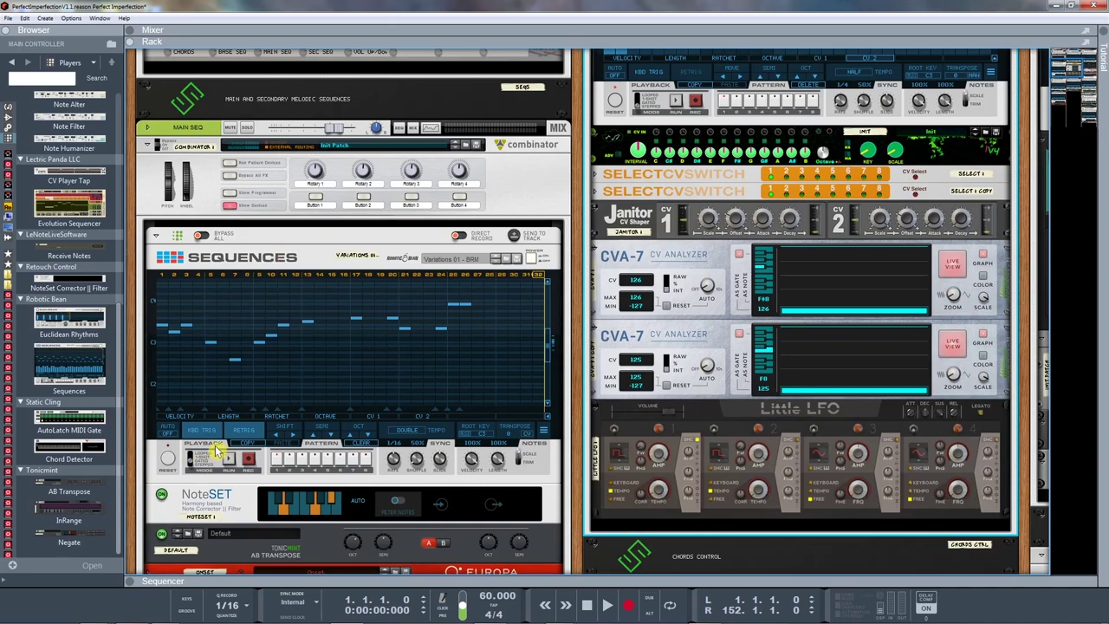
key("Tab")
key("Tab")
scroll(345, 348, "down", 1)
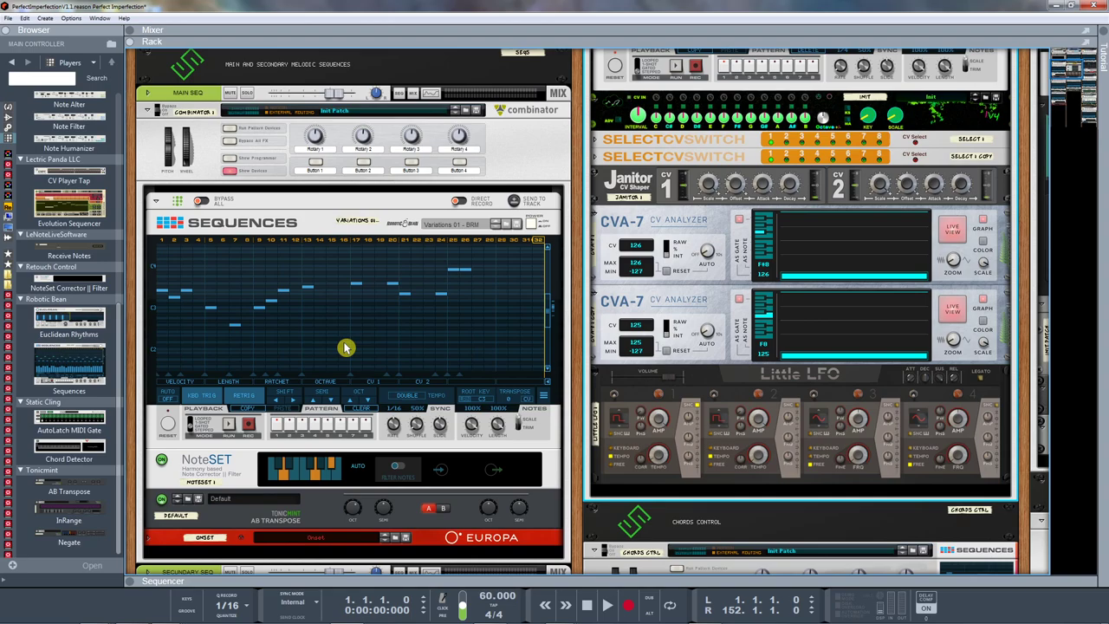
scroll(345, 347, "down", 2)
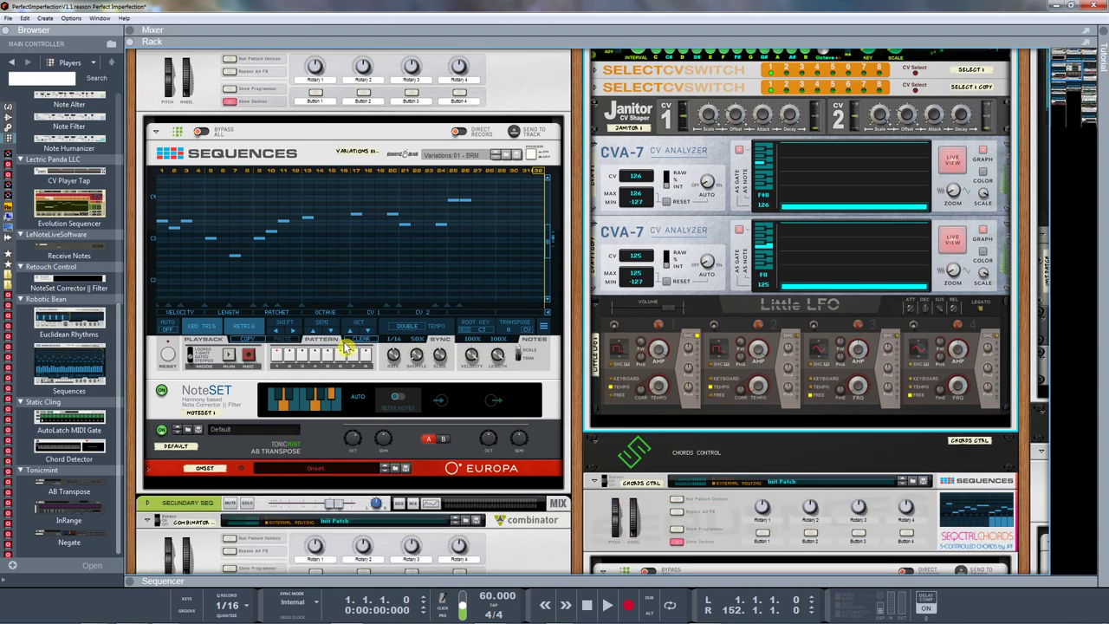
scroll(345, 348, "up", 3)
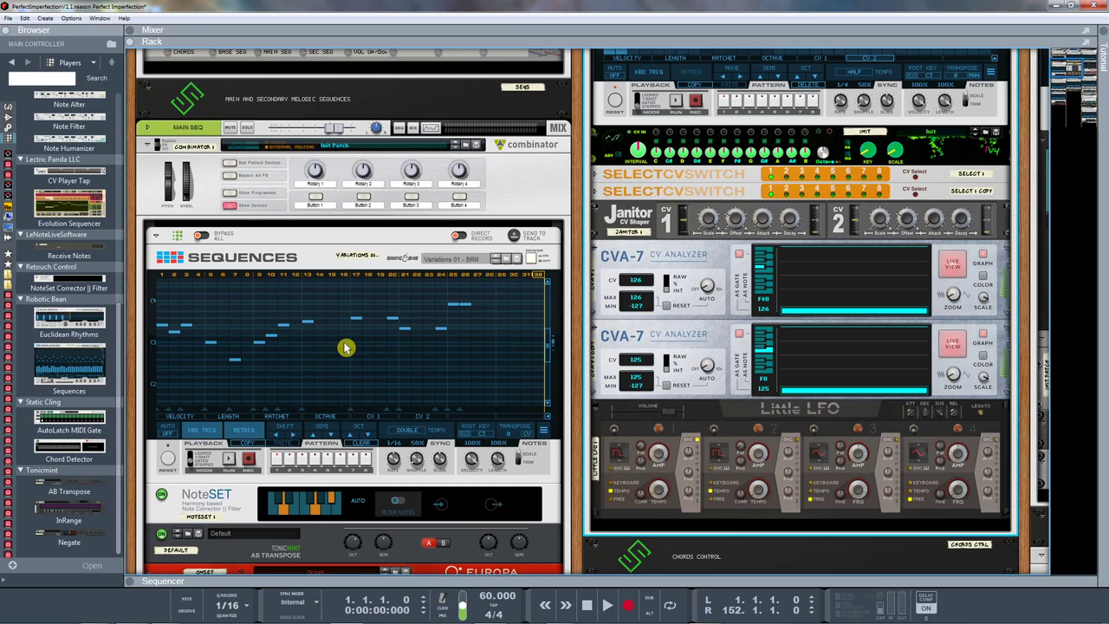
Raise the note on step 2 of the main control Sequences pattern
left_click_drag(575, 491, 401, 268)
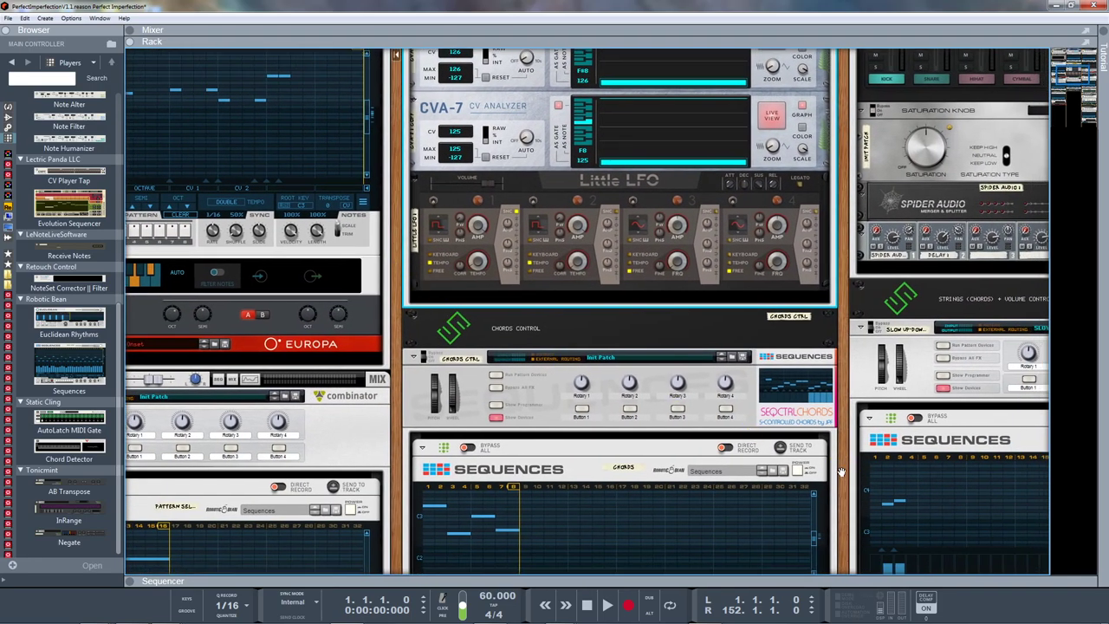
left_click_drag(844, 469, 964, 622)
left_click_drag(510, 85, 548, 435)
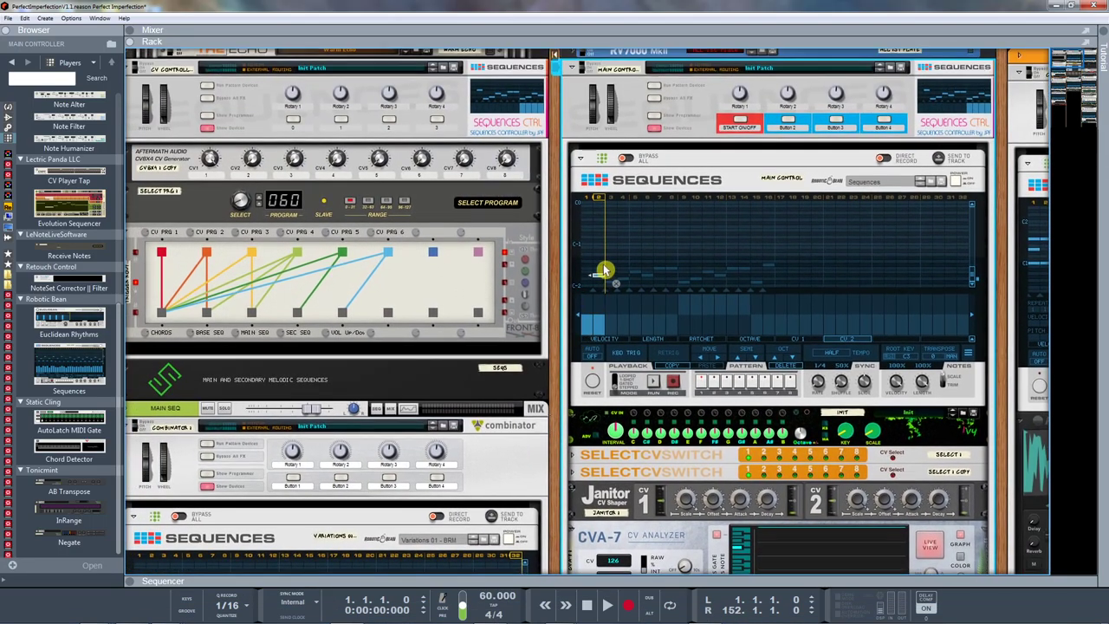
left_click_drag(601, 280, 601, 269)
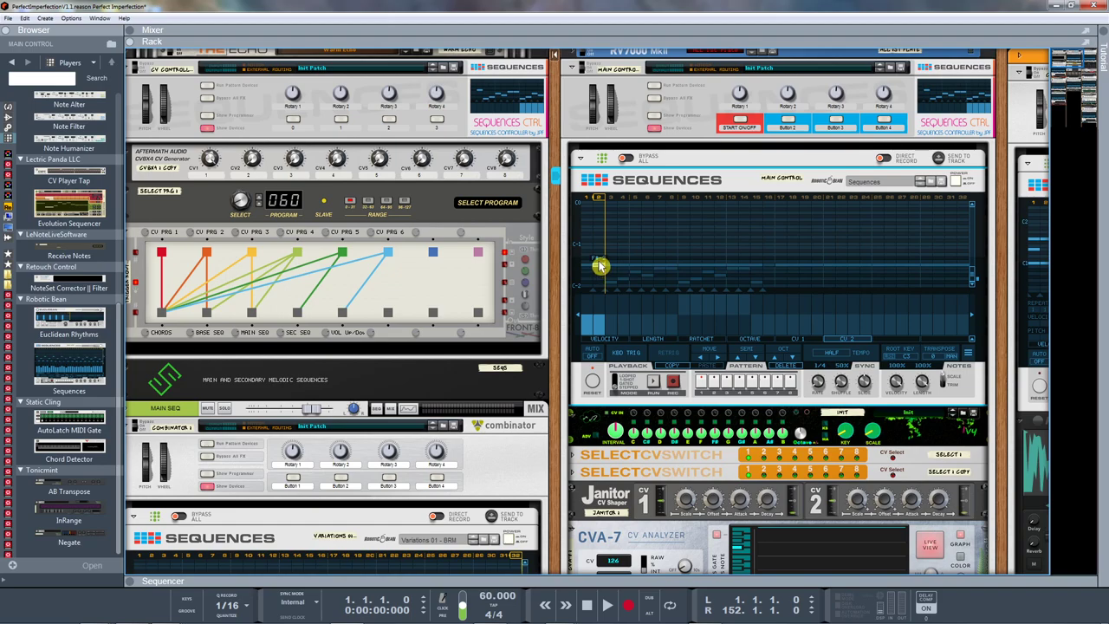
left_click_drag(601, 267, 601, 262)
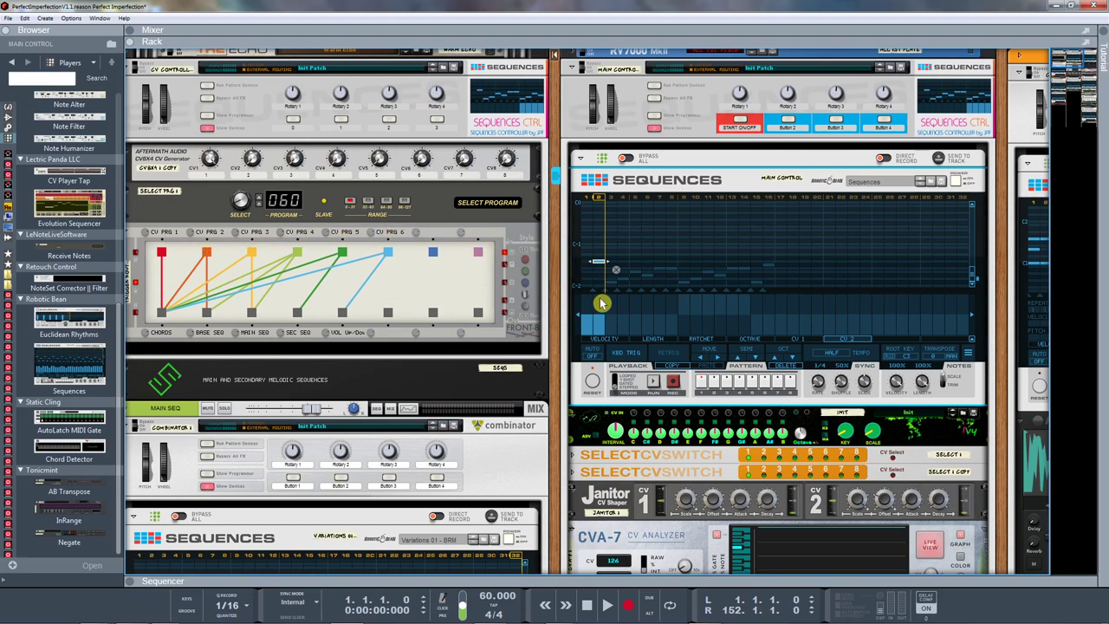
Start the main control sequence, lower the note on step 2 slightly while it plays, and stop it
left_click(740, 122)
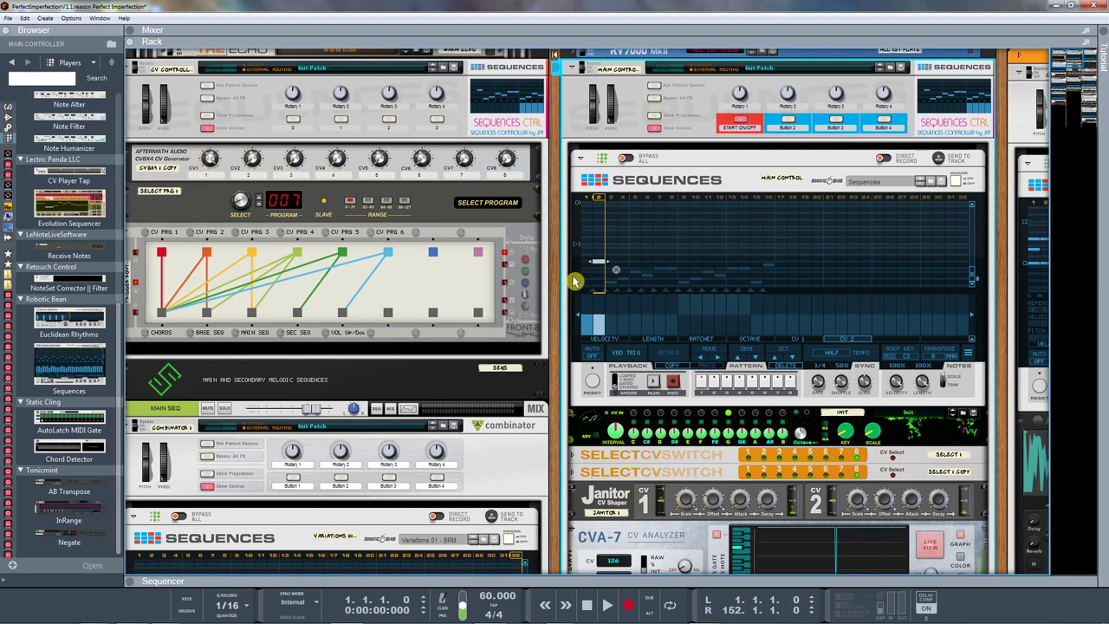
left_click(601, 264)
left_click_drag(602, 267, 820, 295)
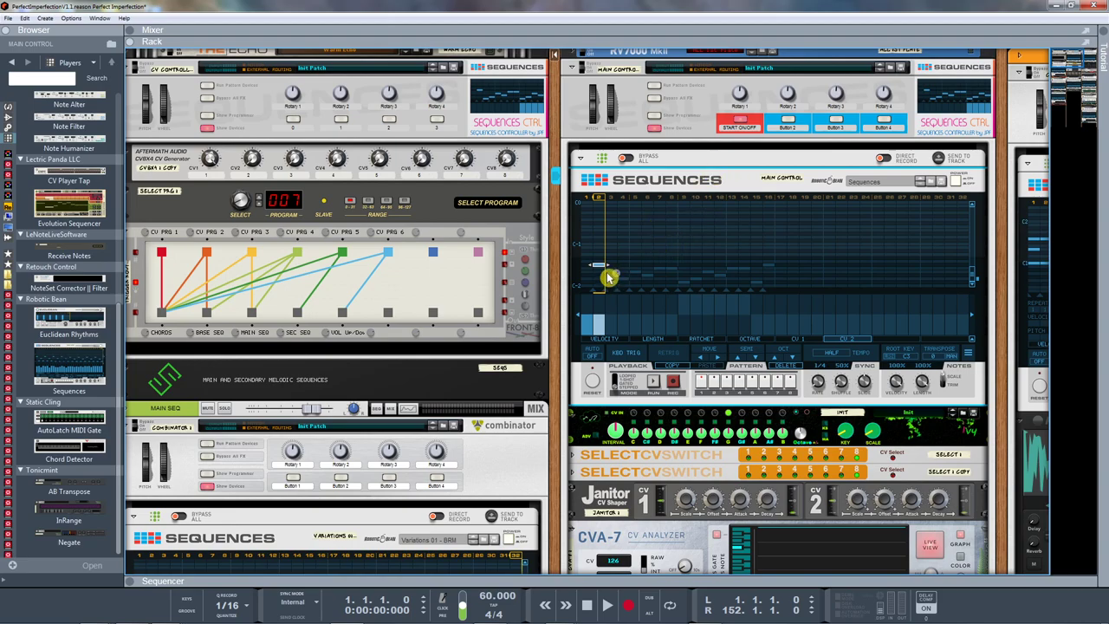
left_click(748, 126)
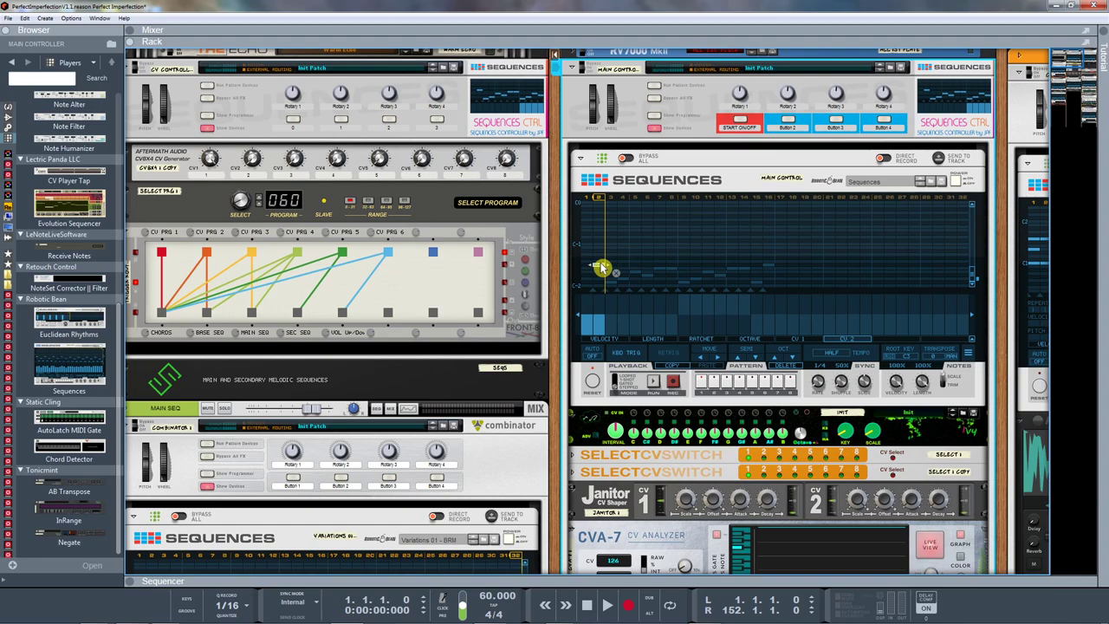
Raise the main control's step 2 note again, and undo the note changes on that step
left_click_drag(602, 268, 603, 261)
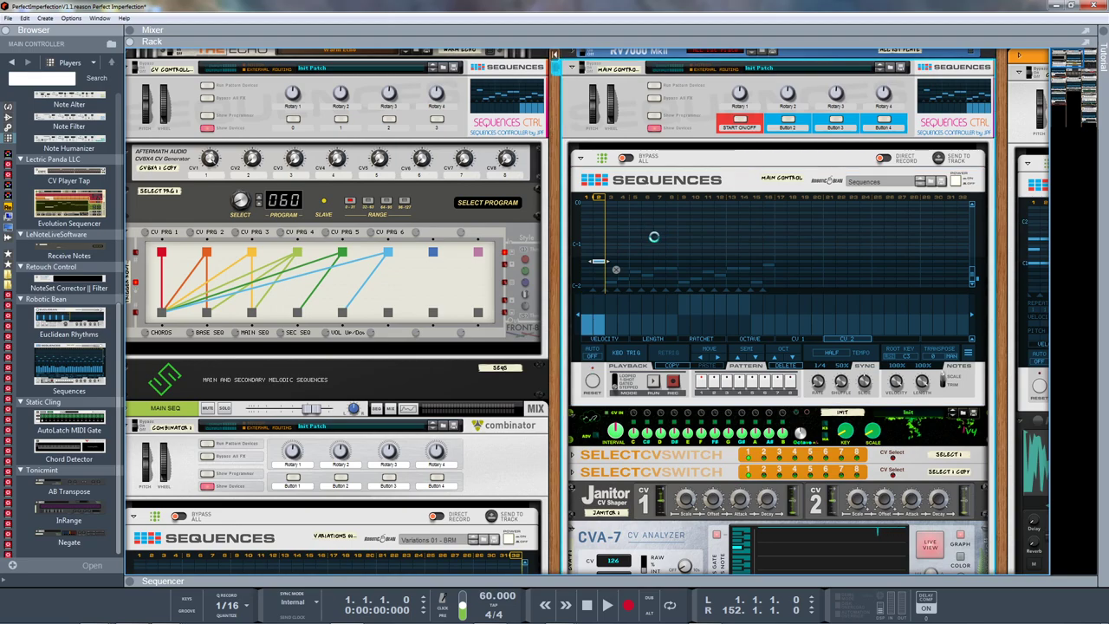
key("ctrl+z")
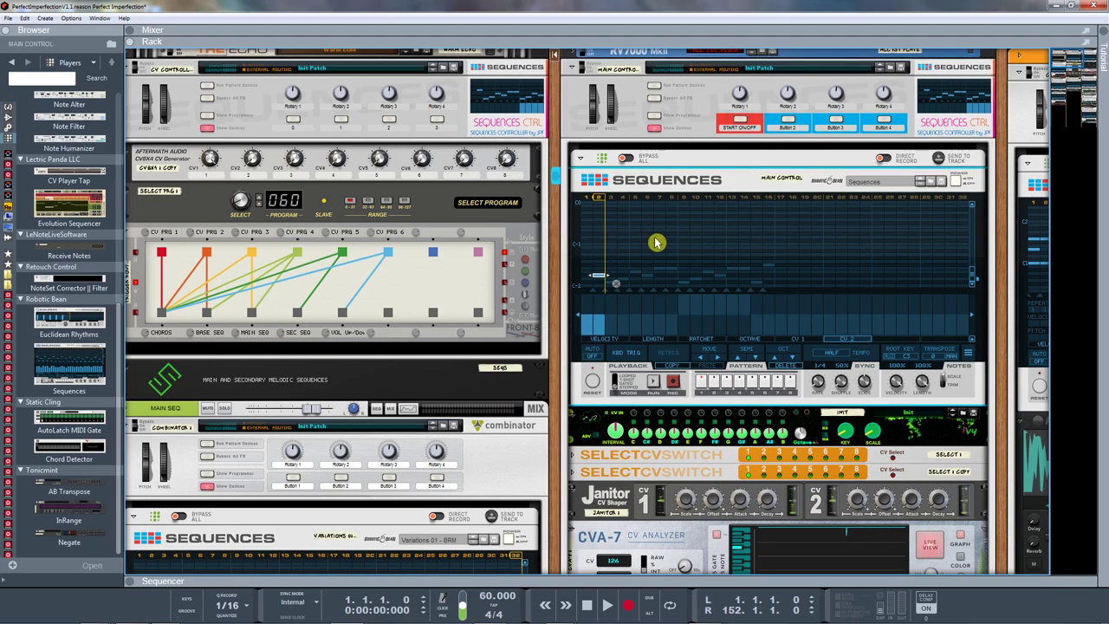
scroll(657, 243, "up", 2)
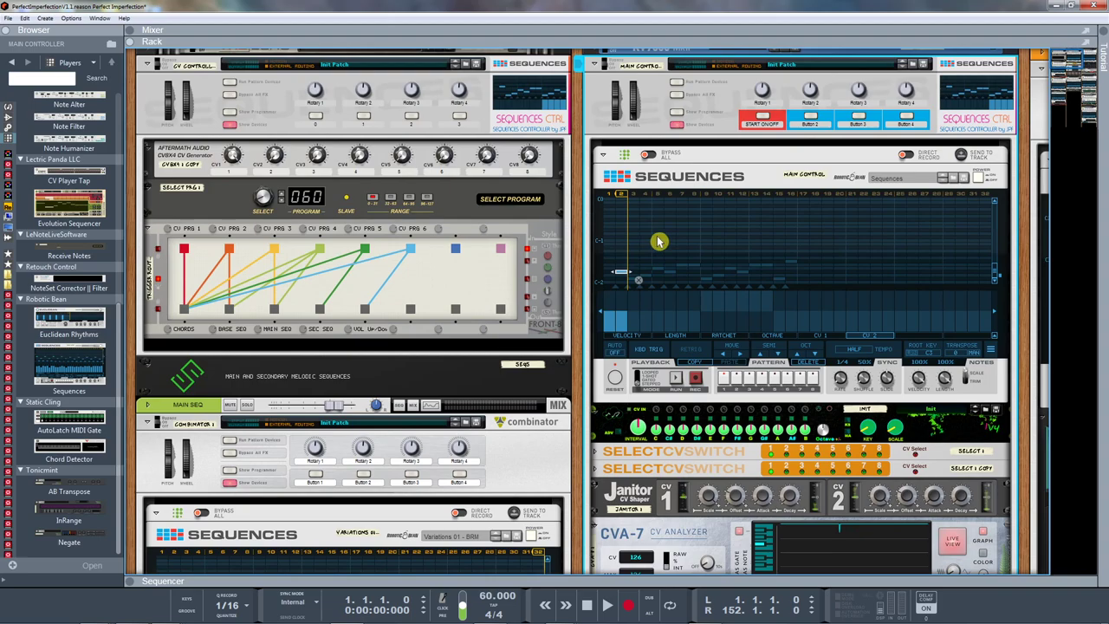
scroll(657, 243, "down", 3)
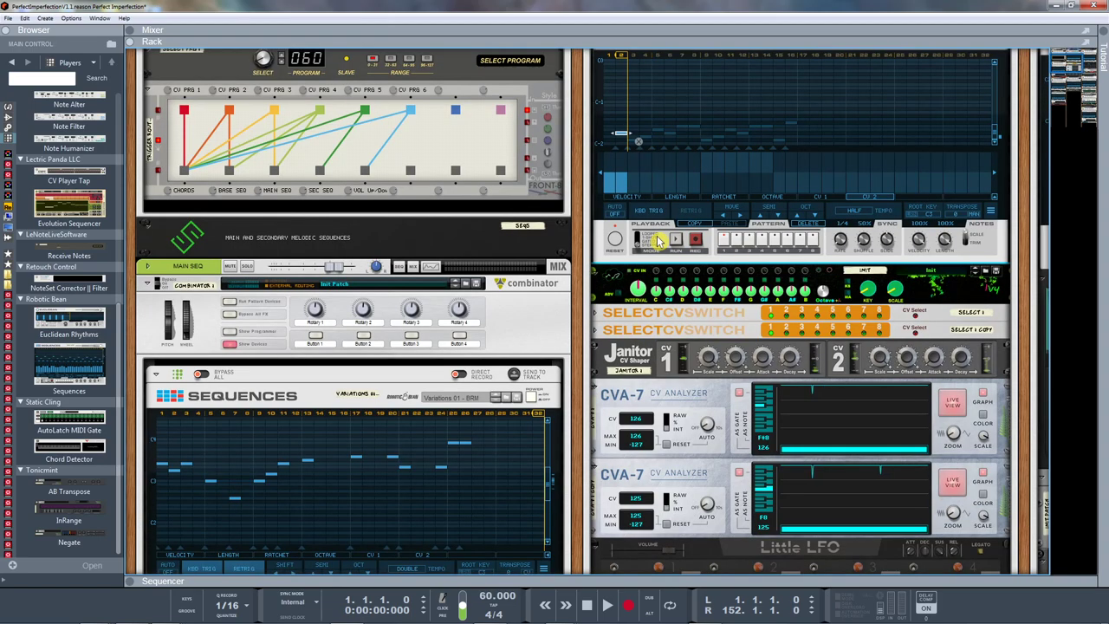
scroll(658, 242, "up", 3)
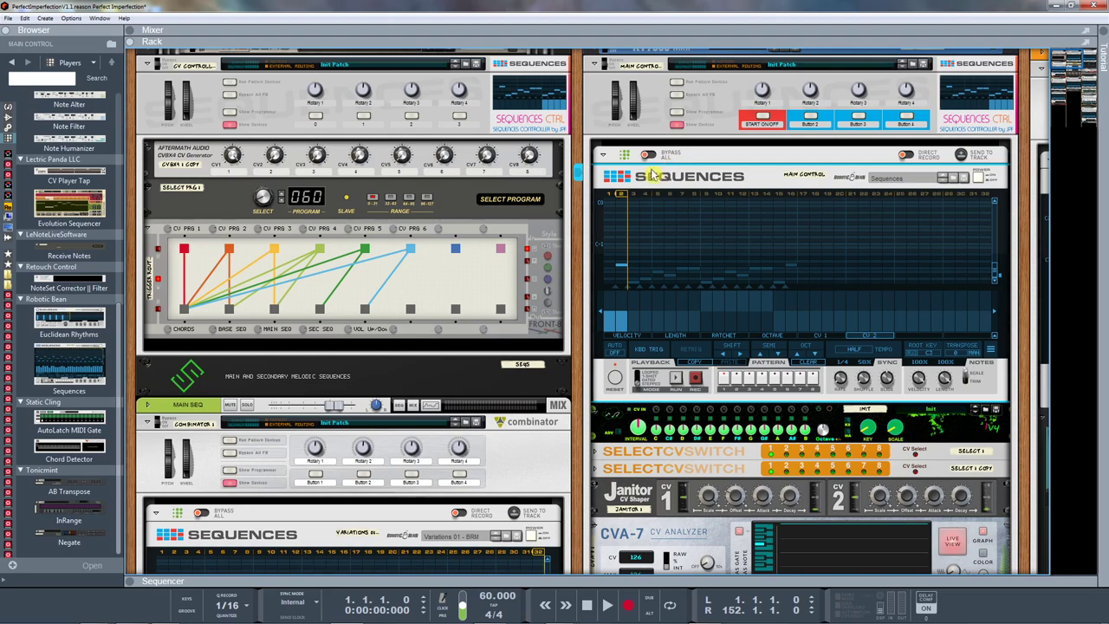
Extend the main control Sequences pattern to 32 steps, and start and stop it with START ON/OFF
left_click_drag(622, 192, 986, 193)
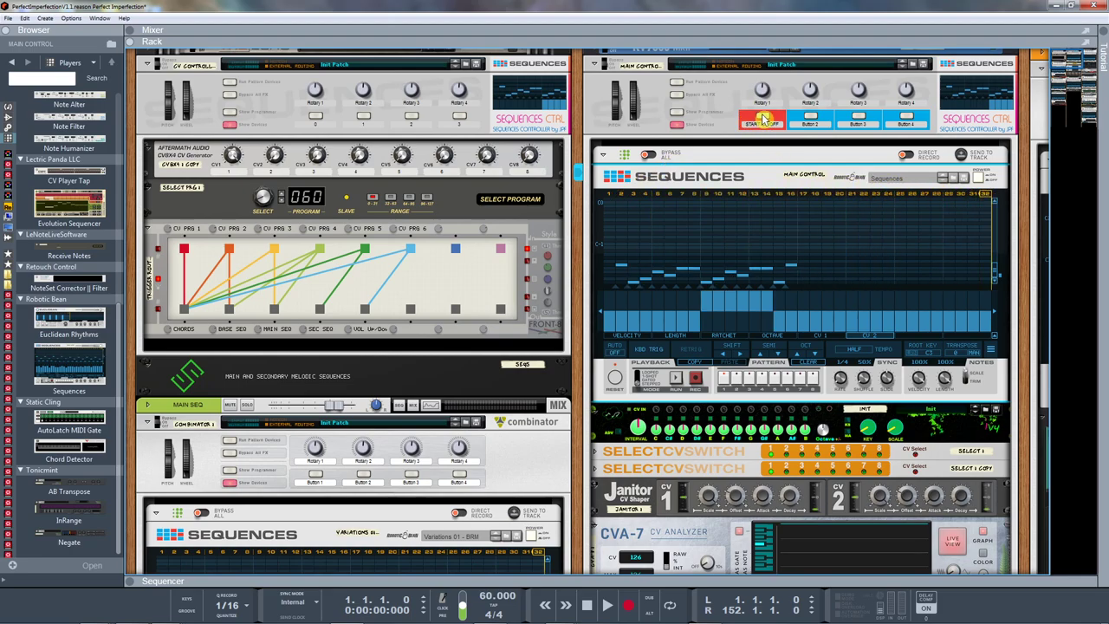
left_click(762, 119)
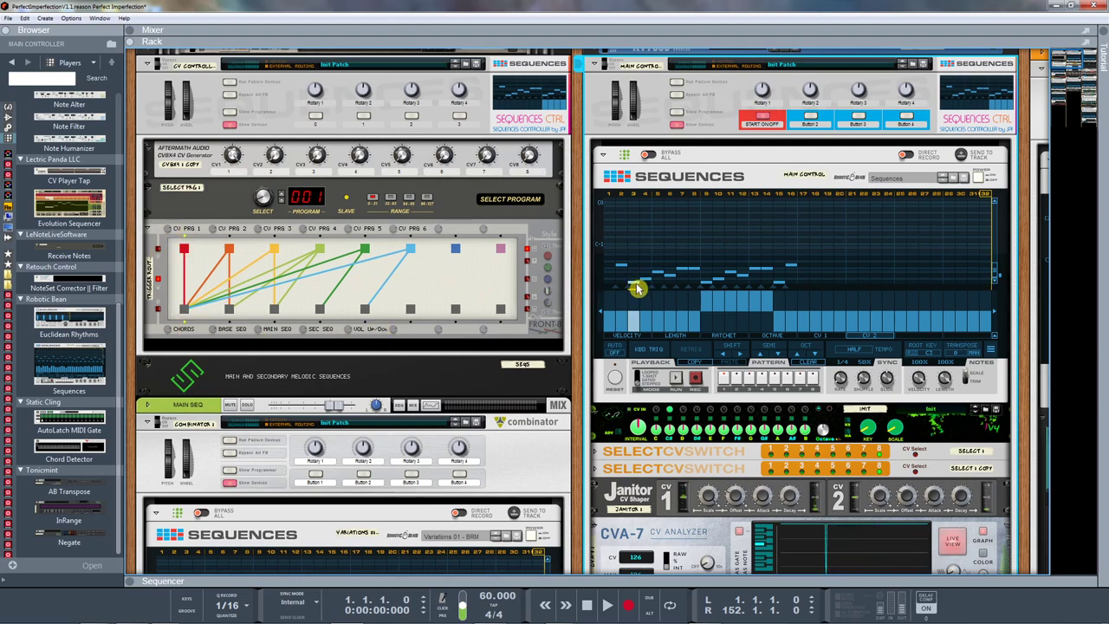
left_click(767, 121)
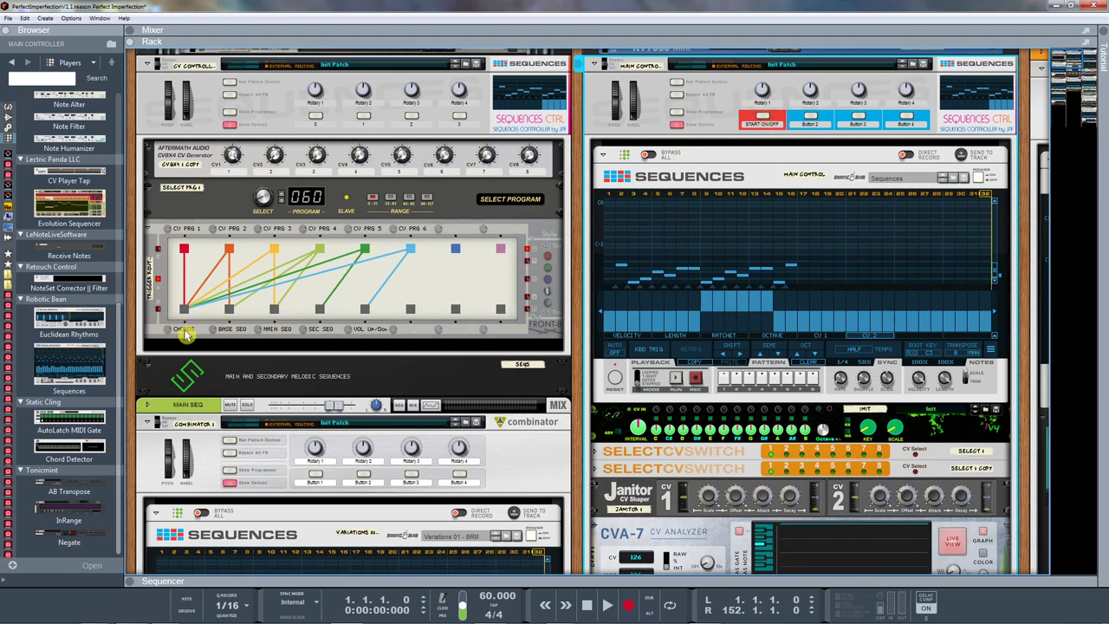
Trace the FRONT-8's Chords output cable to the Chords Sequences player's trigger input, and view that player's pattern on the front
key("Tab")
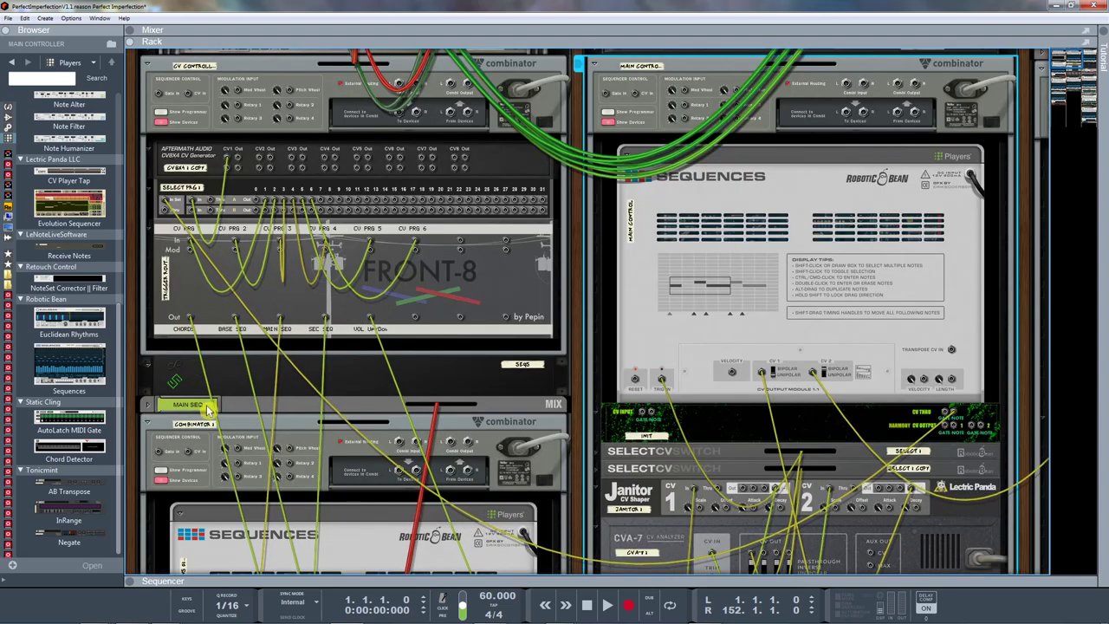
scroll(257, 562, "down", 10)
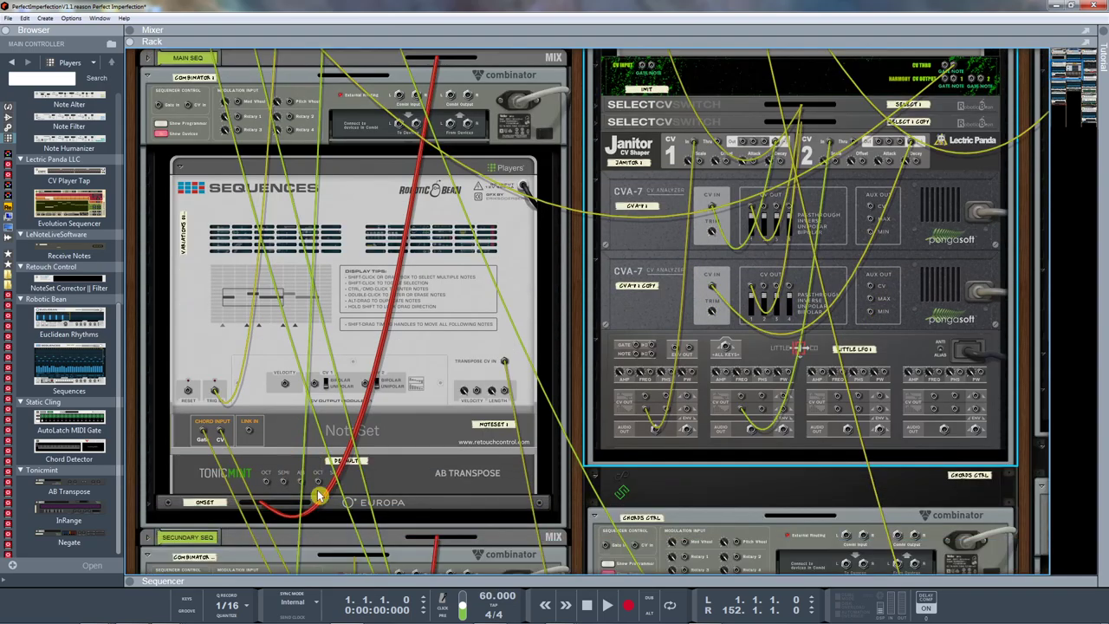
scroll(354, 486, "down", 8)
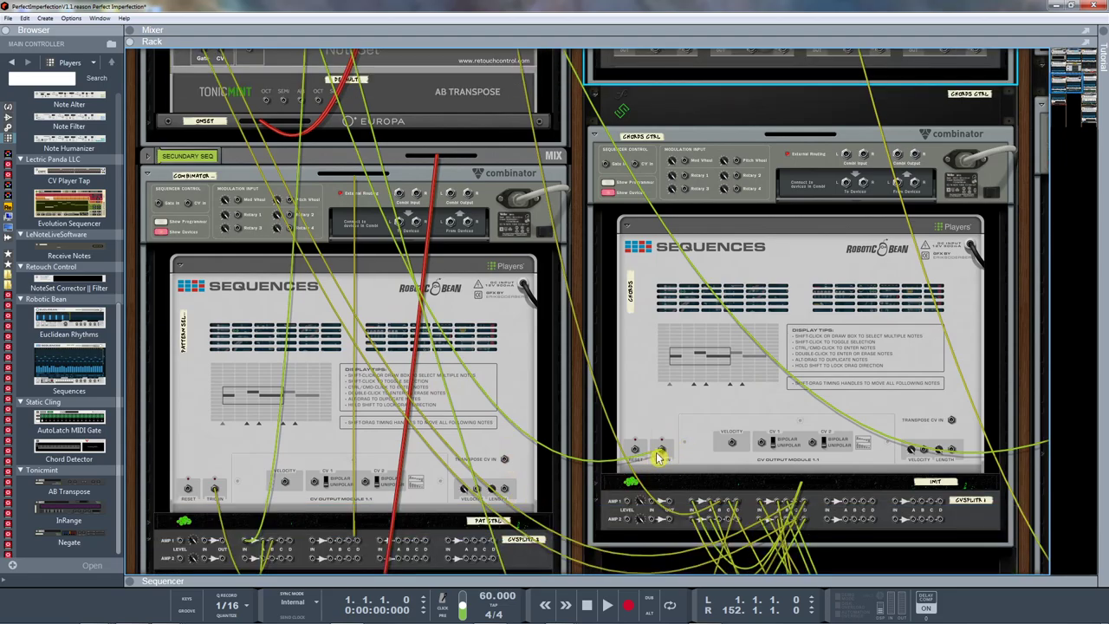
key("Tab")
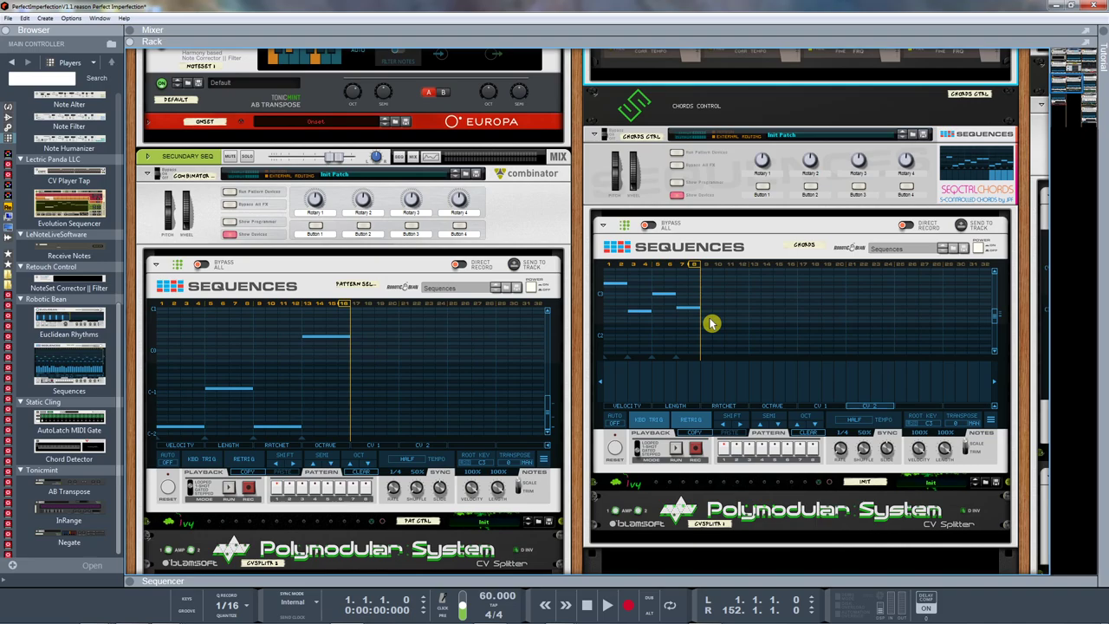
Unfold the INIT device under the Chords Sequences player, inspect its CV outputs and the CV splitter cabling, and return to the rack front
key("Tab")
key("Tab")
key("Tab")
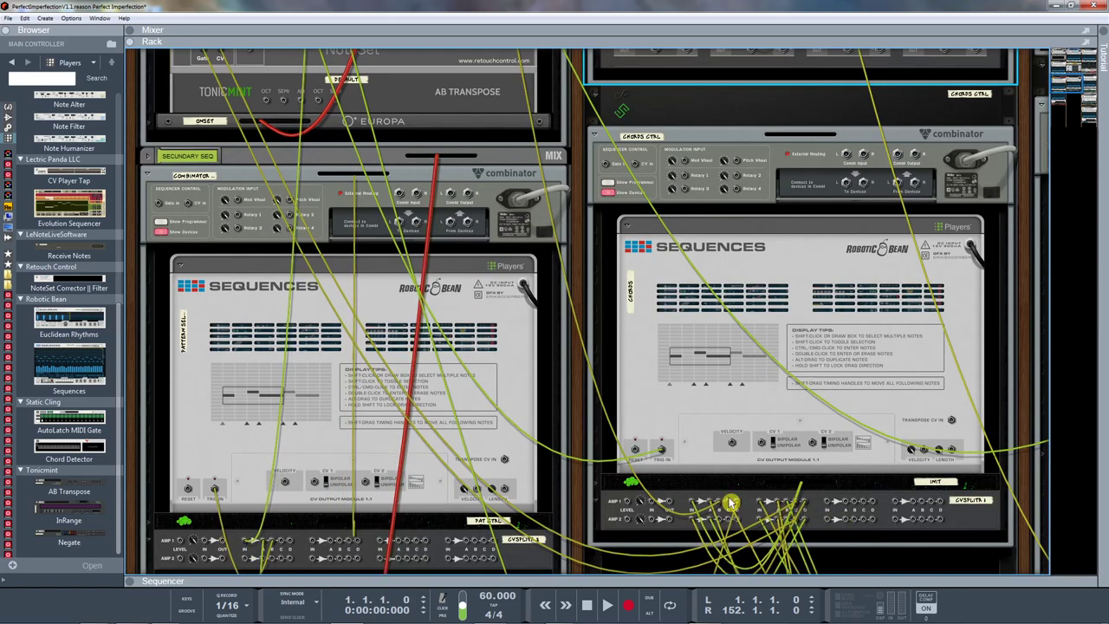
left_click(597, 486)
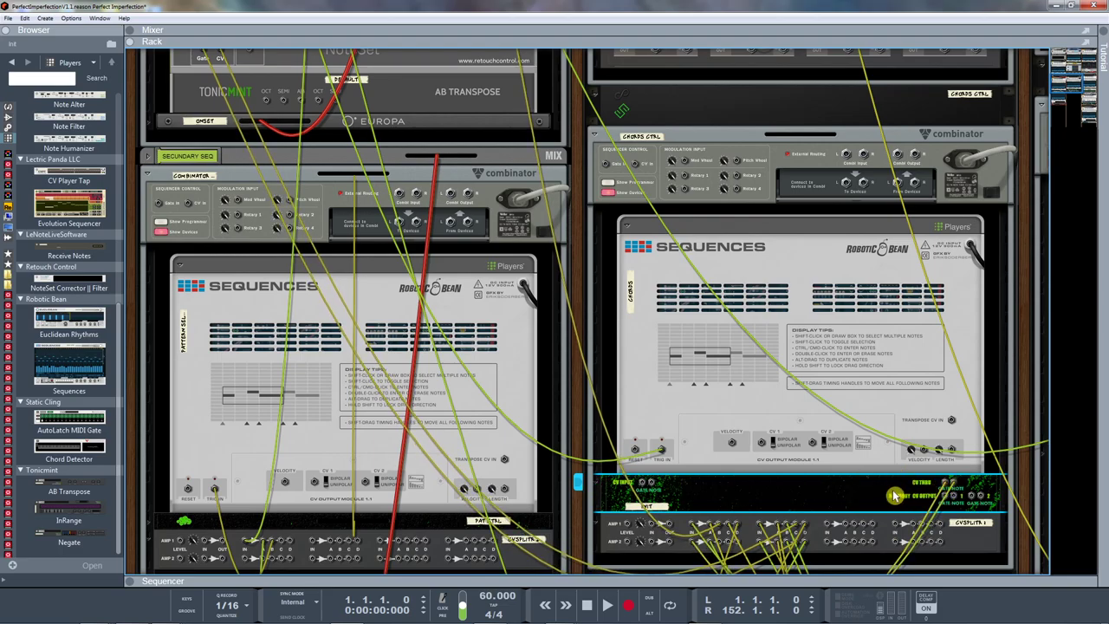
scroll(867, 490, "down", 3)
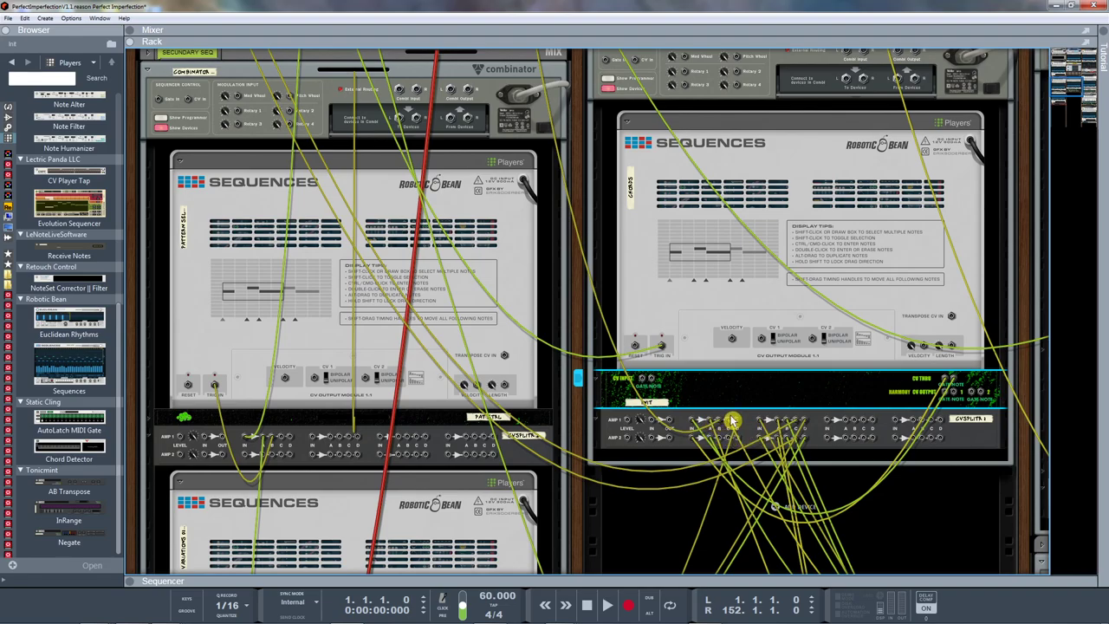
mouse_move(735, 423)
scroll(533, 184, "up", 2)
scroll(542, 189, "down", 2)
key("Tab")
scroll(217, 166, "up", 10)
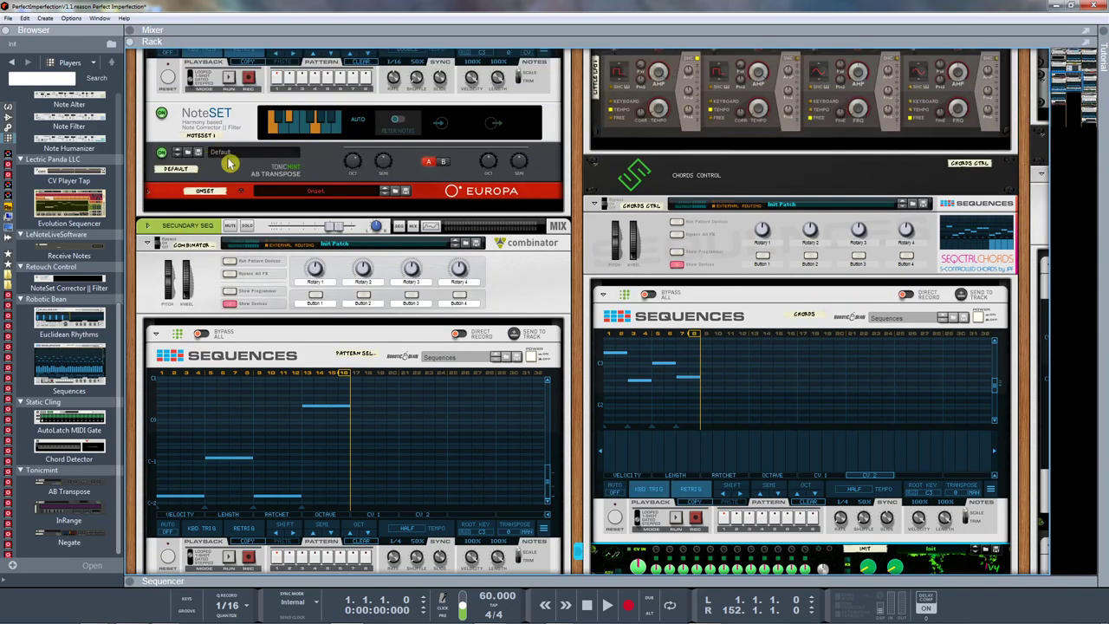
Trace the cable from the Variations Sequences player's Transpose CV input to the CV splitter under the Chords player, and return to the front
scroll(253, 169, "up", 1)
scroll(317, 193, "down", 3)
key("Tab")
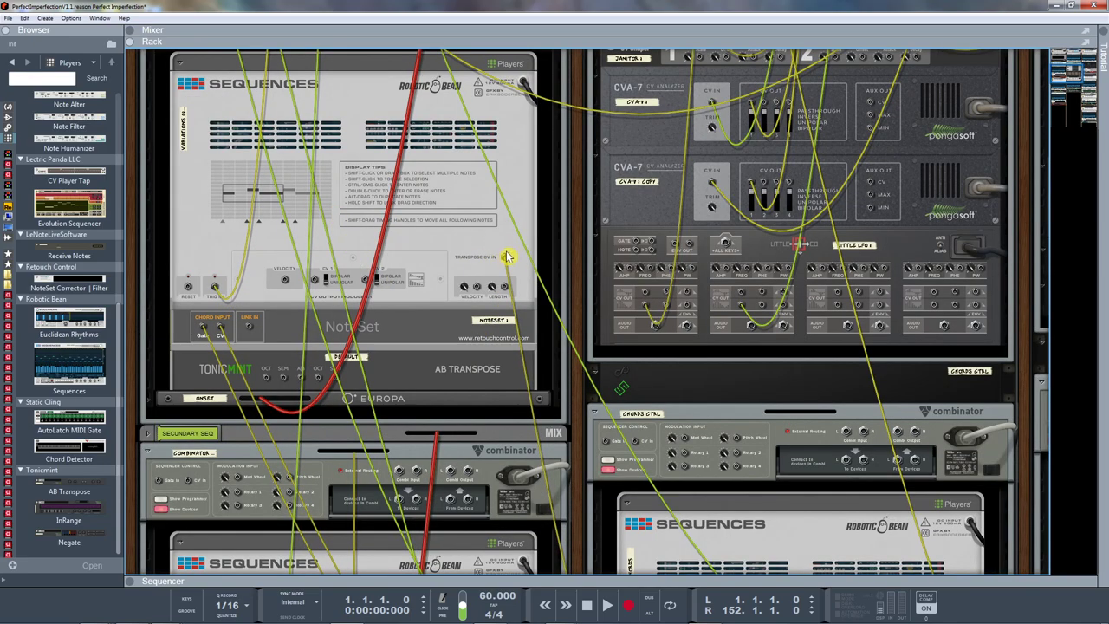
scroll(507, 278, "down", 4)
scroll(507, 284, "down", 7)
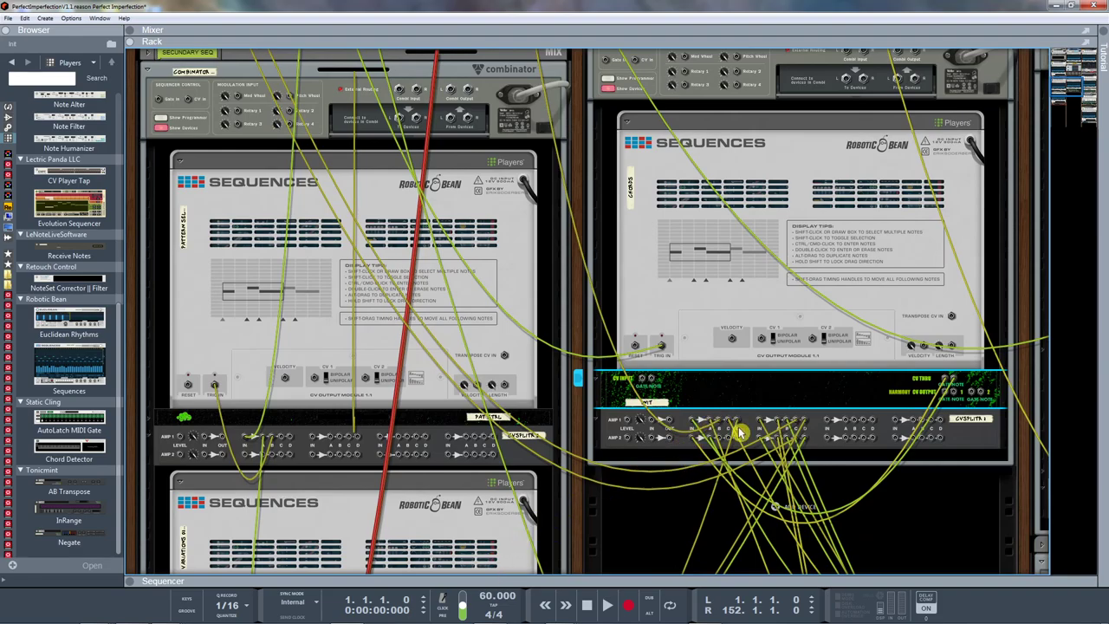
scroll(543, 307, "up", 10)
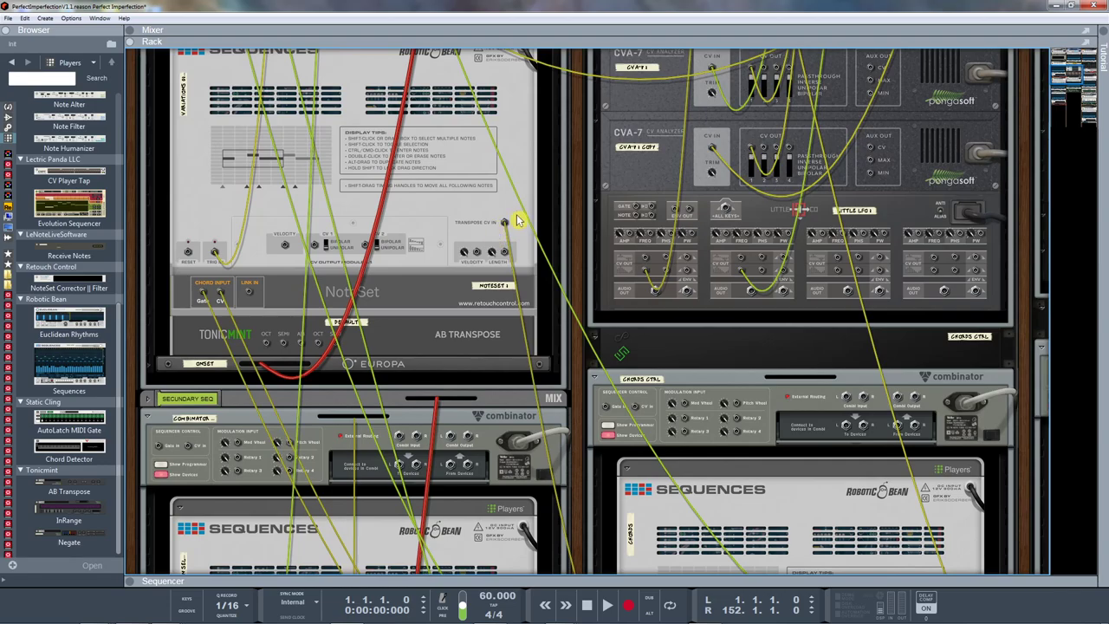
key("Tab")
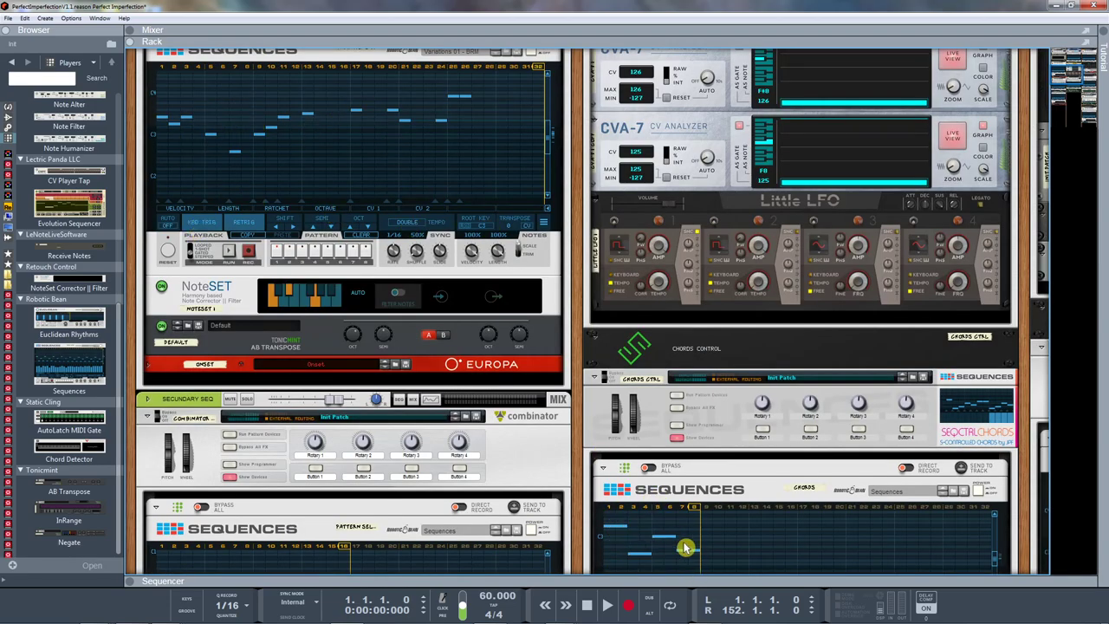
Inspect the Pattern Select and Variations Sequences players beside the Chords splitter, and check the gate and CV cables at NoteSET's Chord Input
key("Tab")
scroll(661, 512, "down", 7)
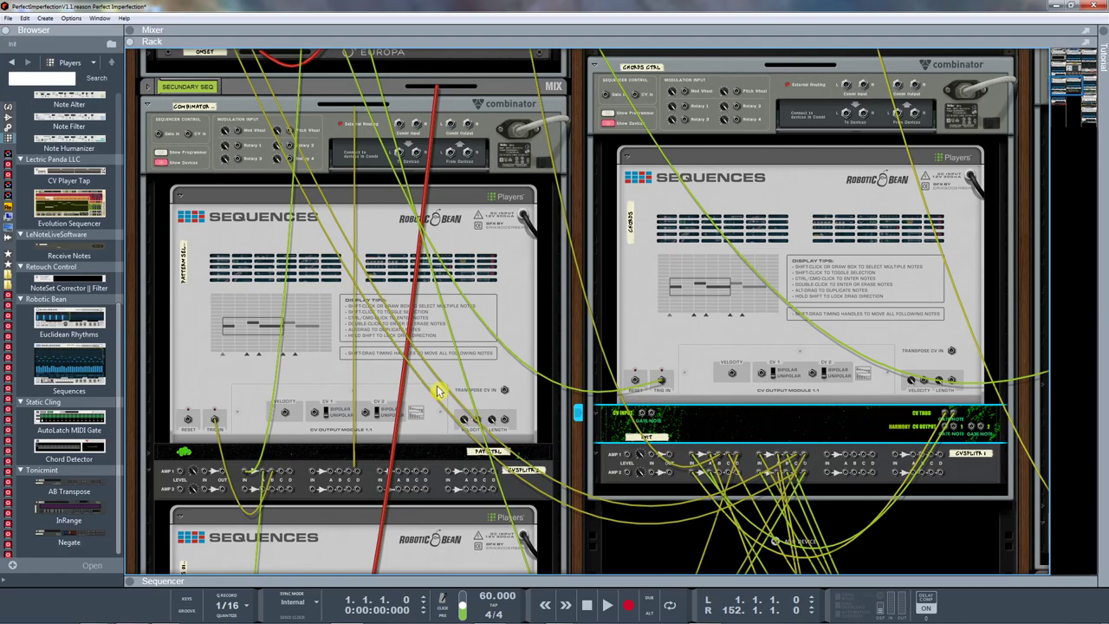
key("Tab")
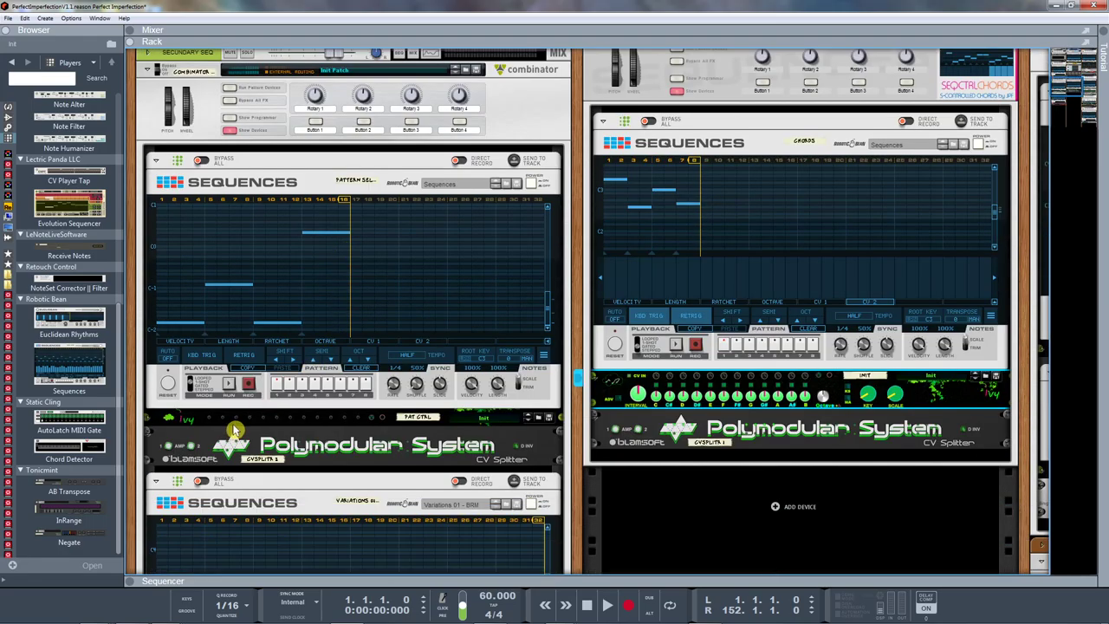
scroll(362, 430, "down", 1)
scroll(363, 430, "down", 5)
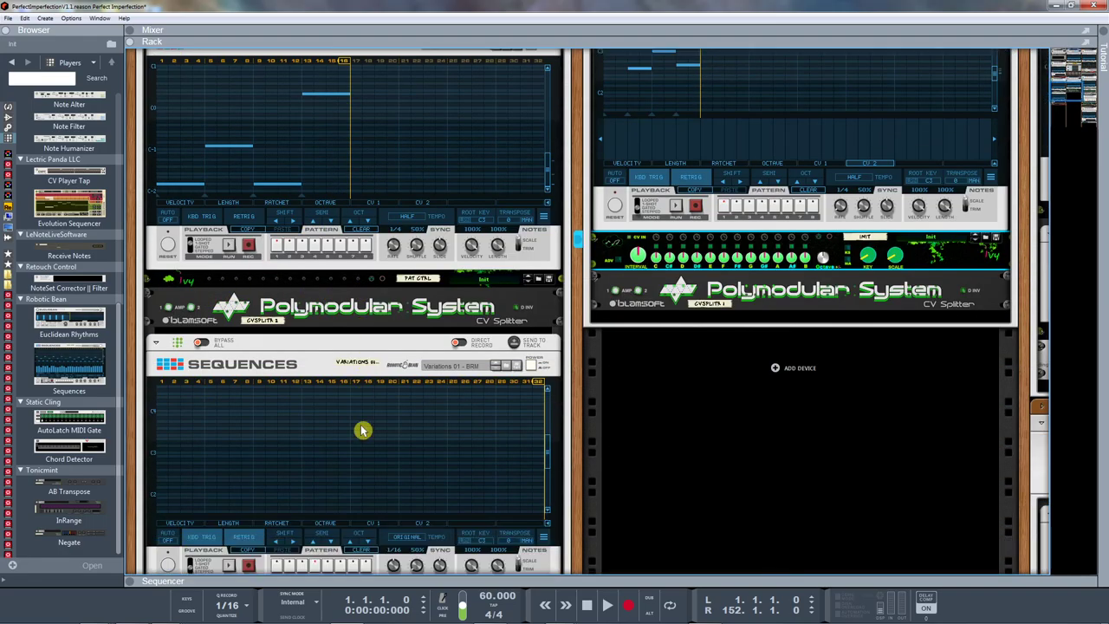
scroll(362, 430, "down", 3)
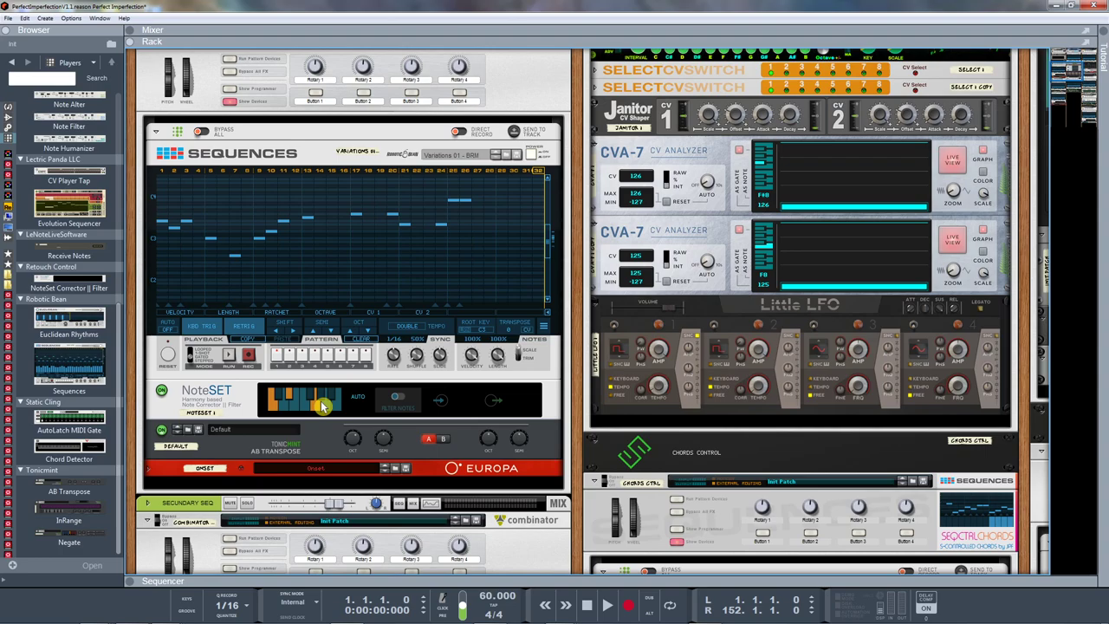
key("Tab")
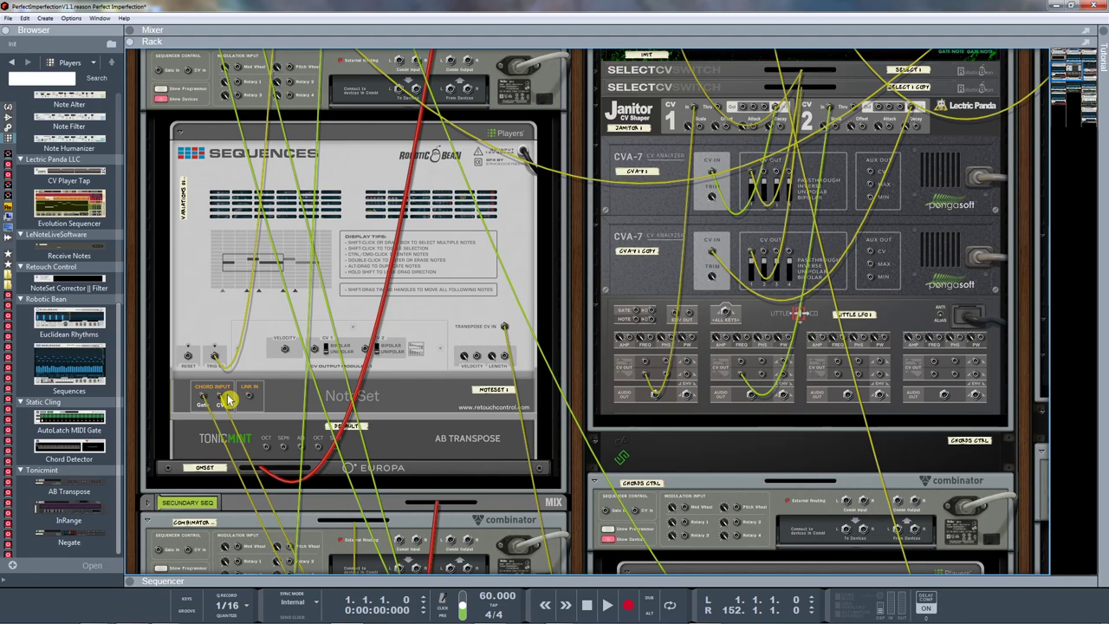
key("Tab")
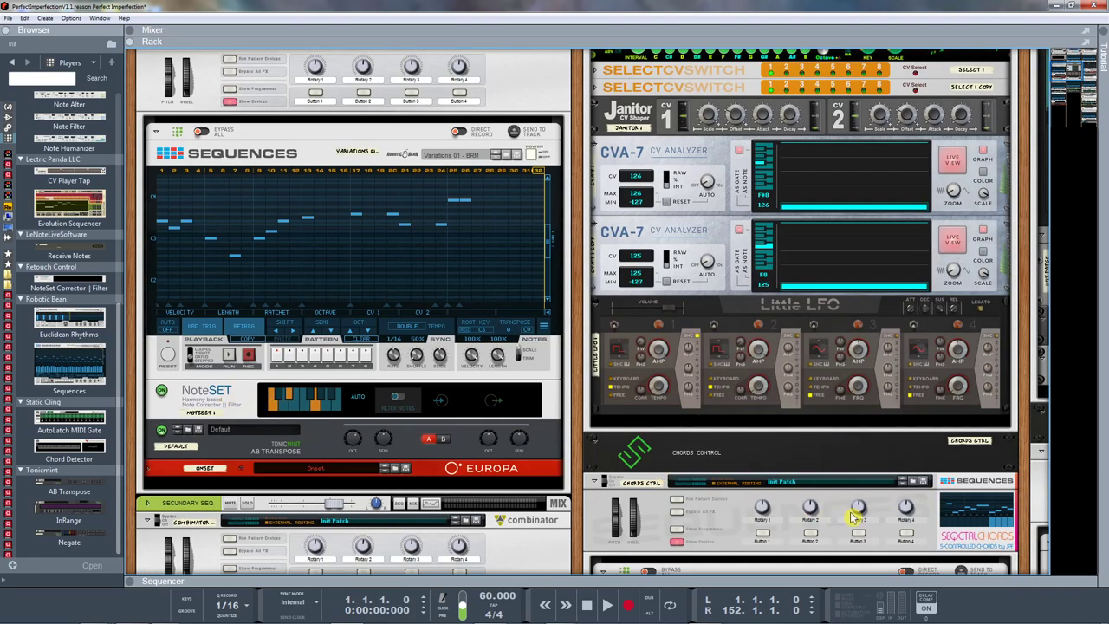
Locate the Strings Combinator with its Scales & Chords player, and trace its Gate In and CV In cables back to the Chords CV splitter
scroll(841, 507, "down", 5)
scroll(839, 502, "down", 3)
scroll(839, 503, "up", 5)
left_click_drag(1031, 470, 643, 225)
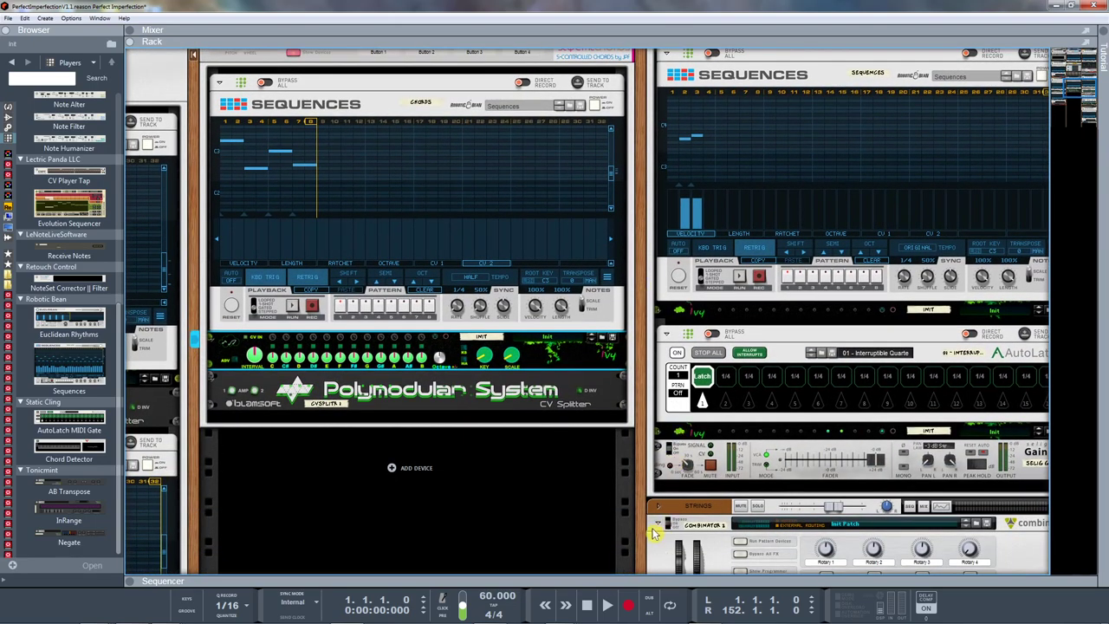
left_click_drag(641, 533, 569, 194)
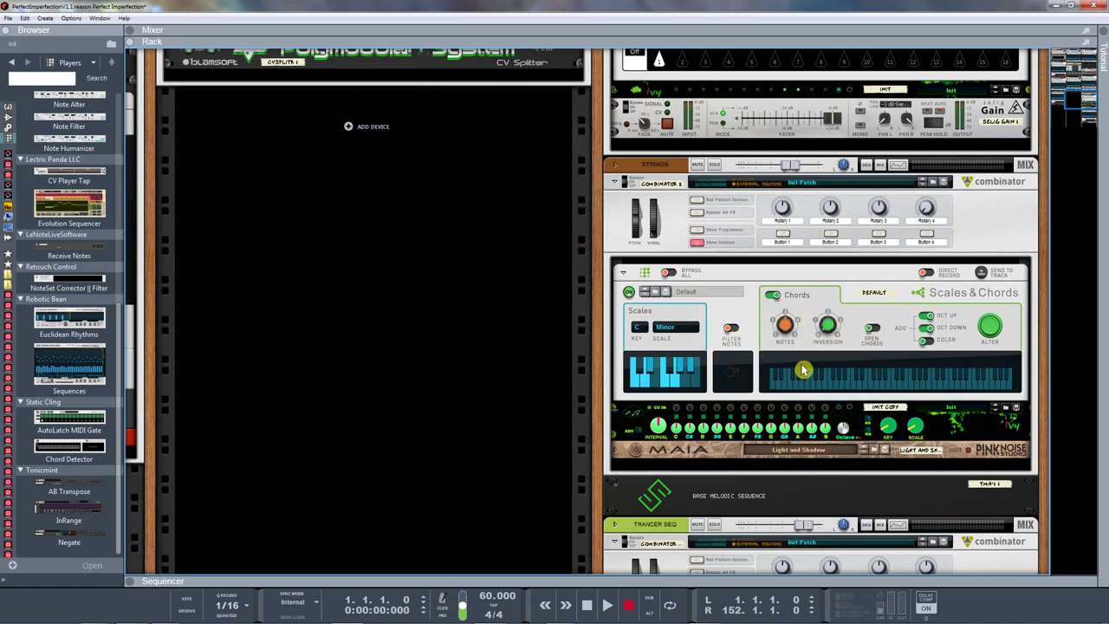
key("Tab")
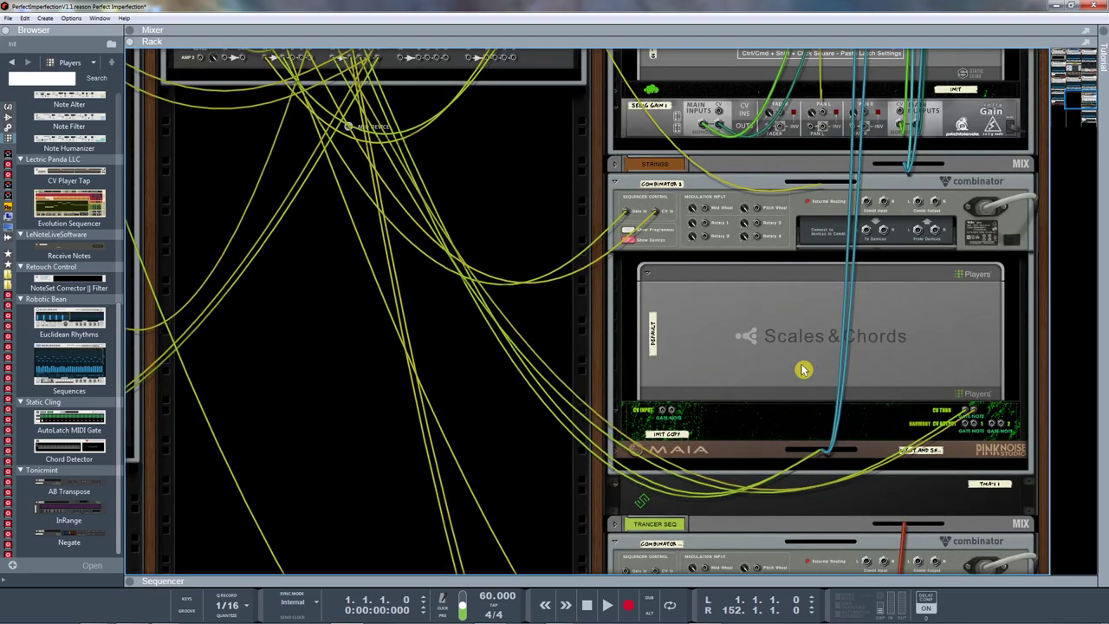
scroll(464, 344, "up", 5)
scroll(463, 345, "up", 3)
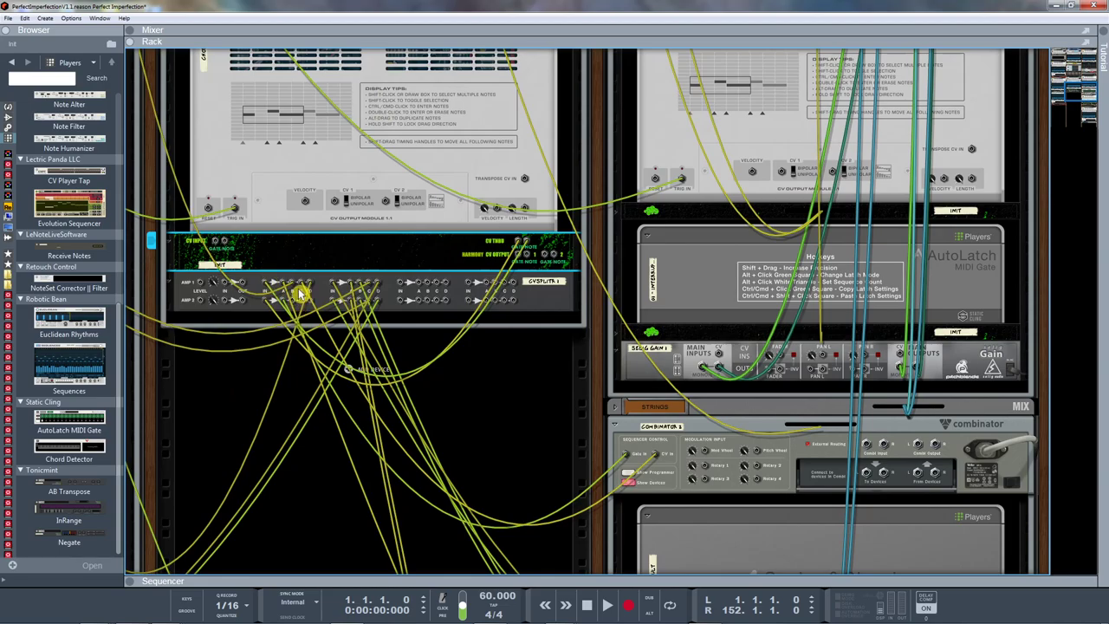
scroll(433, 425, "down", 5)
scroll(512, 434, "down", 3)
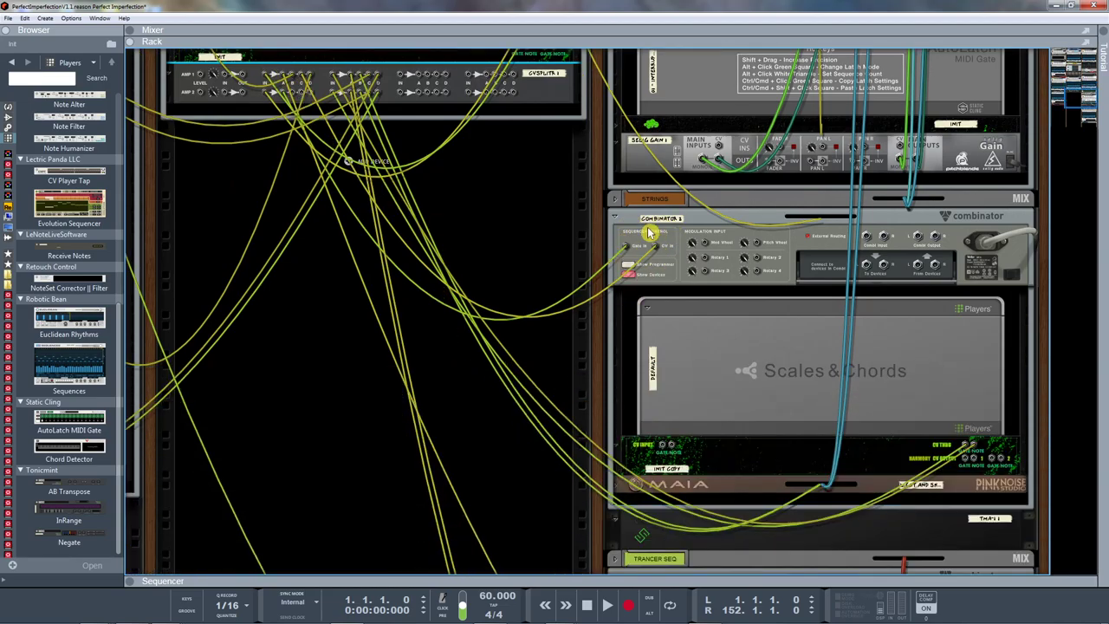
key("Tab")
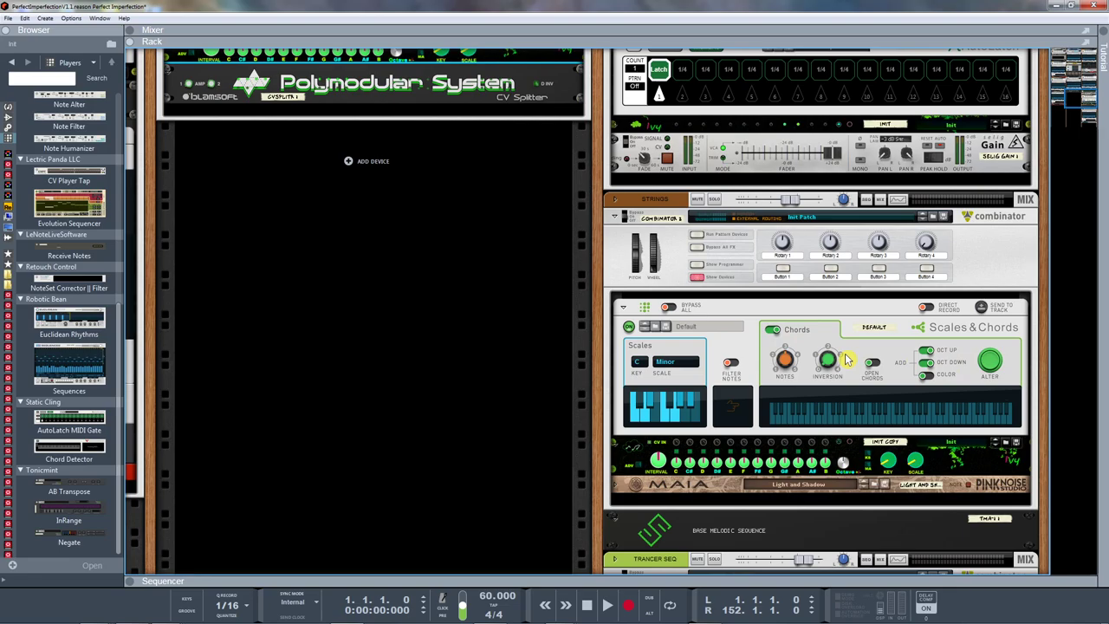
View the Chords Sequences pattern and the Strings Scales & Chords player, and unfold the MAIA synthesizer beneath them
scroll(251, 137, "up", 5)
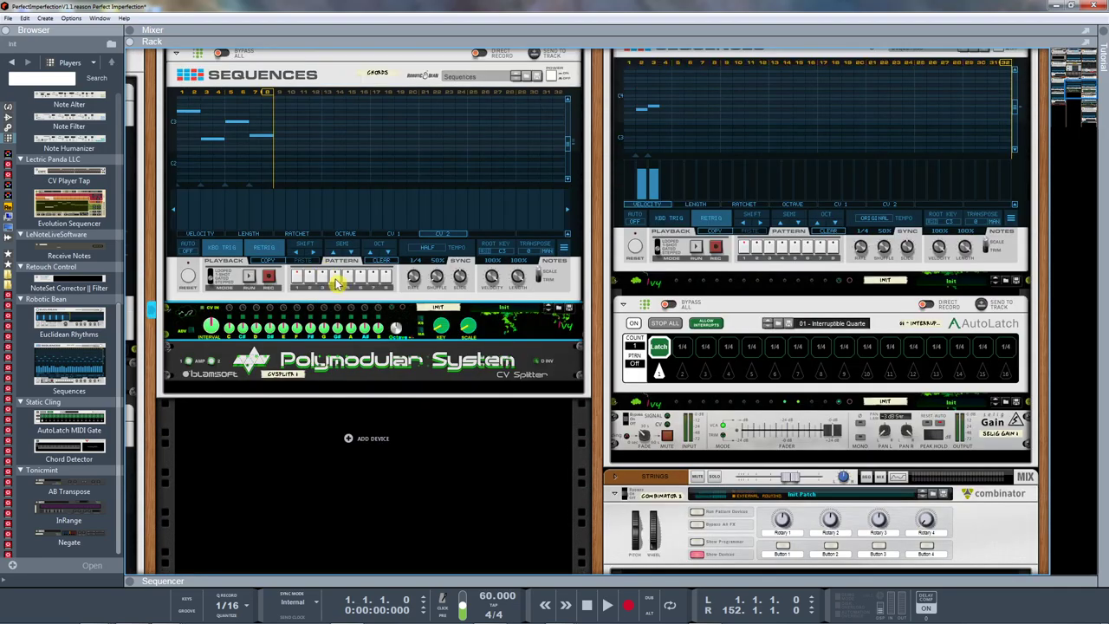
scroll(577, 372, "down", 7)
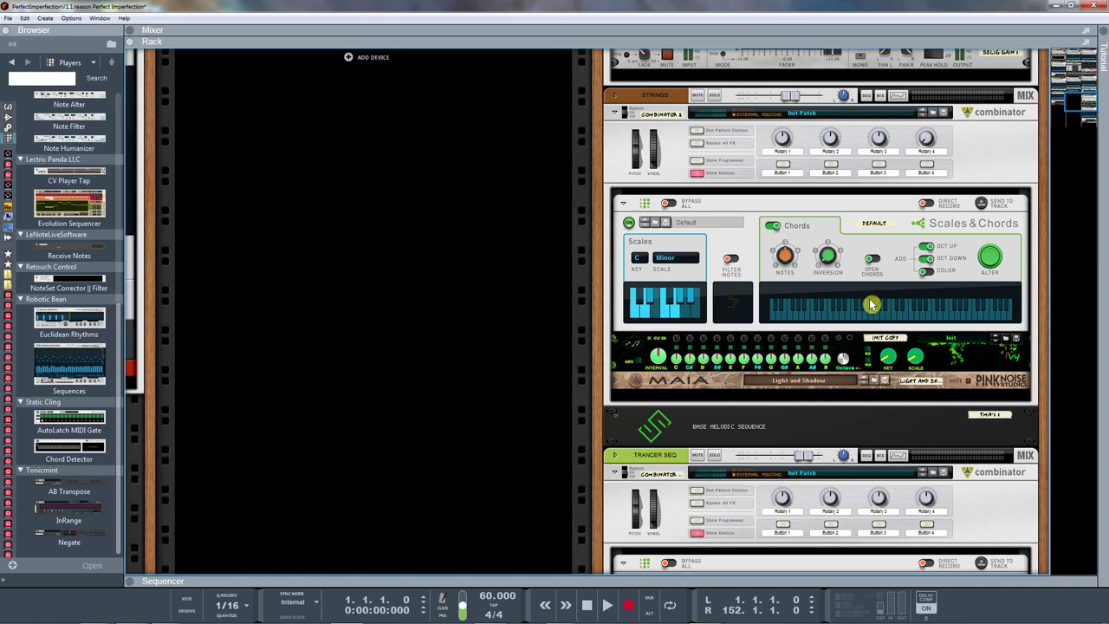
left_click(619, 383)
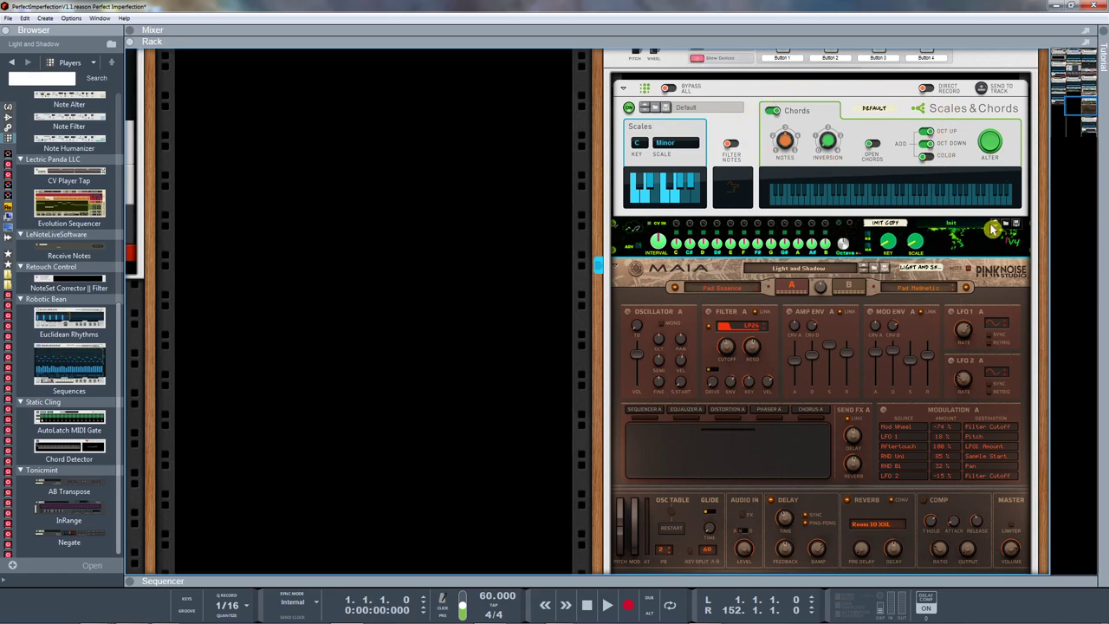
Trace MAIA's Gate and CV sequencer input cables up to the CV splitter, and return to the rack front
key("Tab")
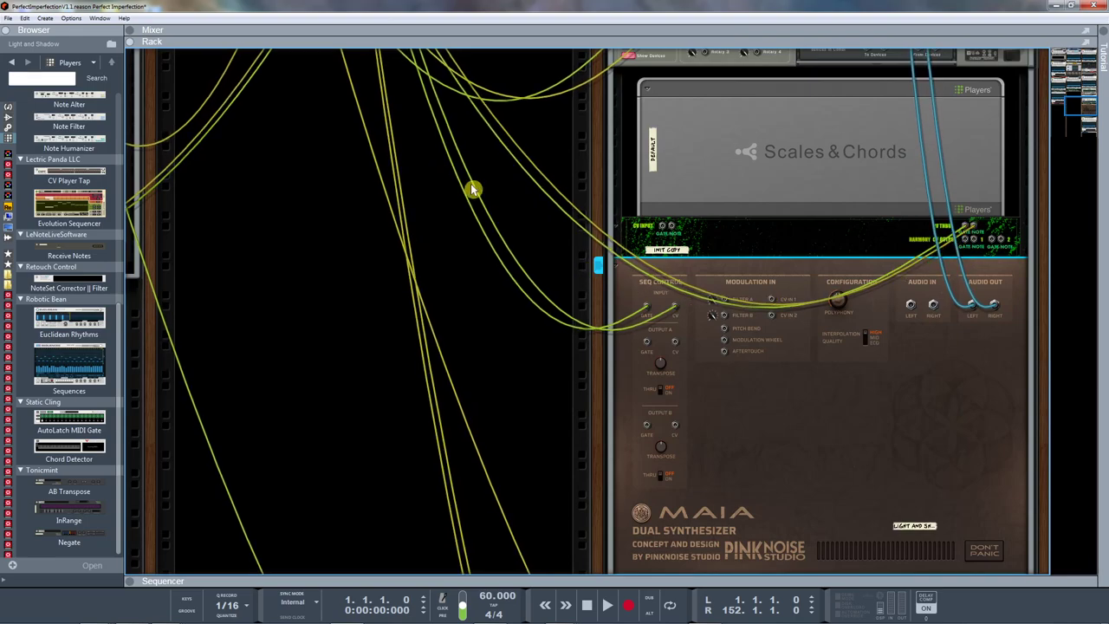
scroll(835, 275, "up", 4)
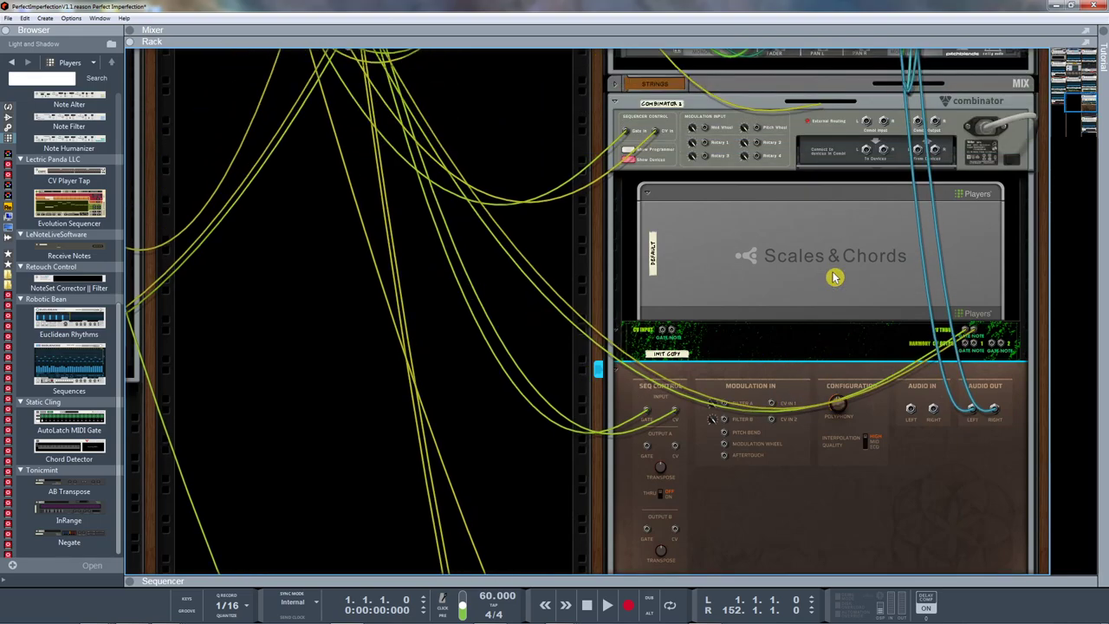
scroll(814, 284, "up", 3)
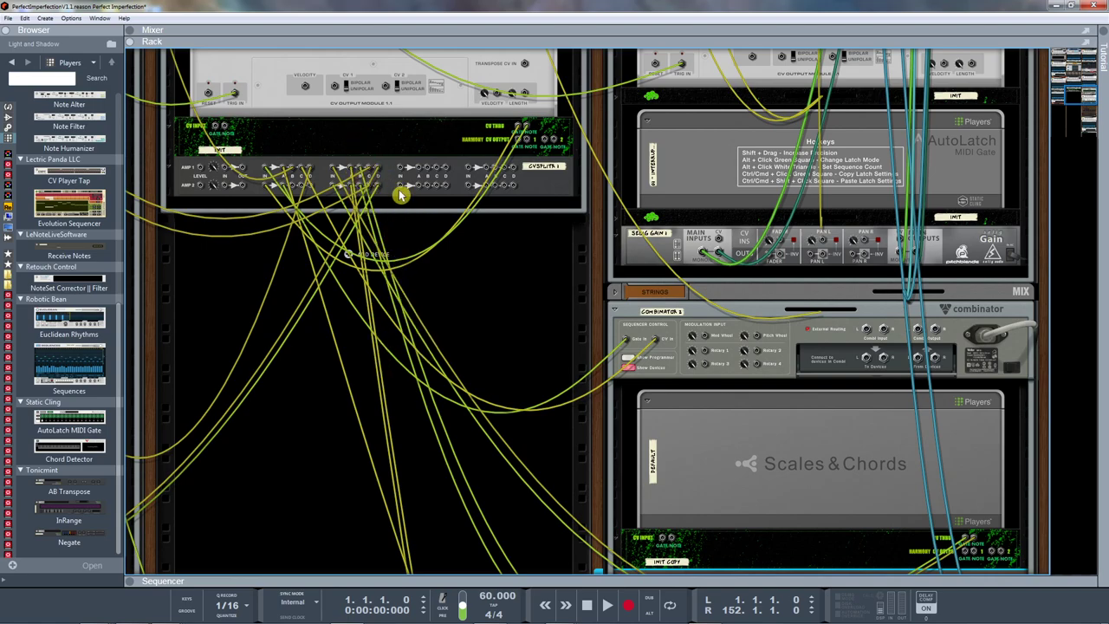
scroll(377, 189, "down", 3)
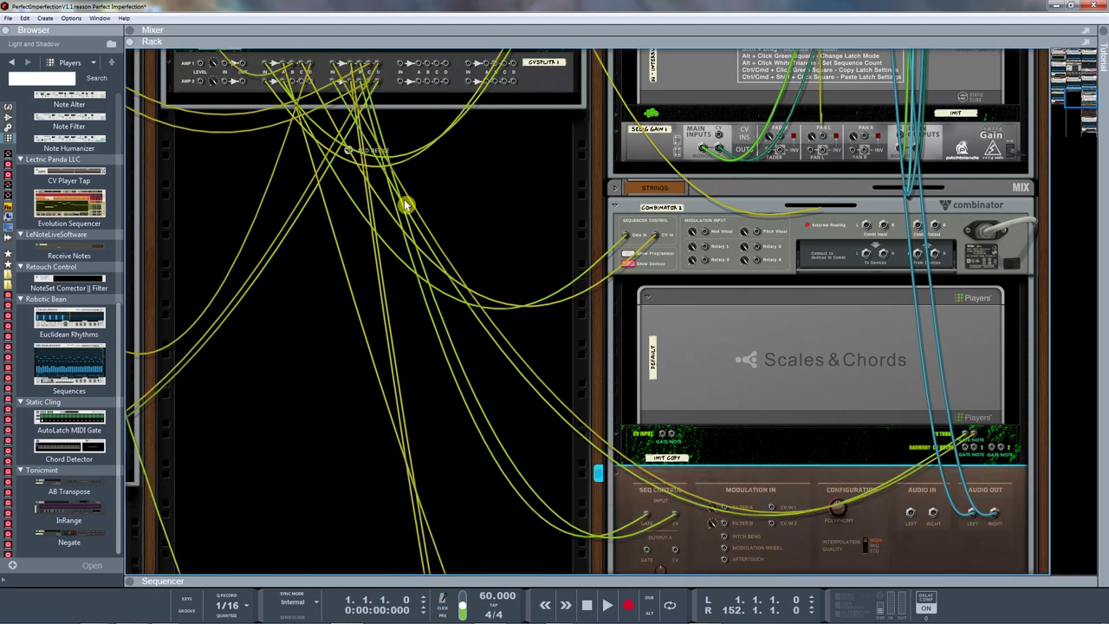
scroll(683, 513, "down", 2)
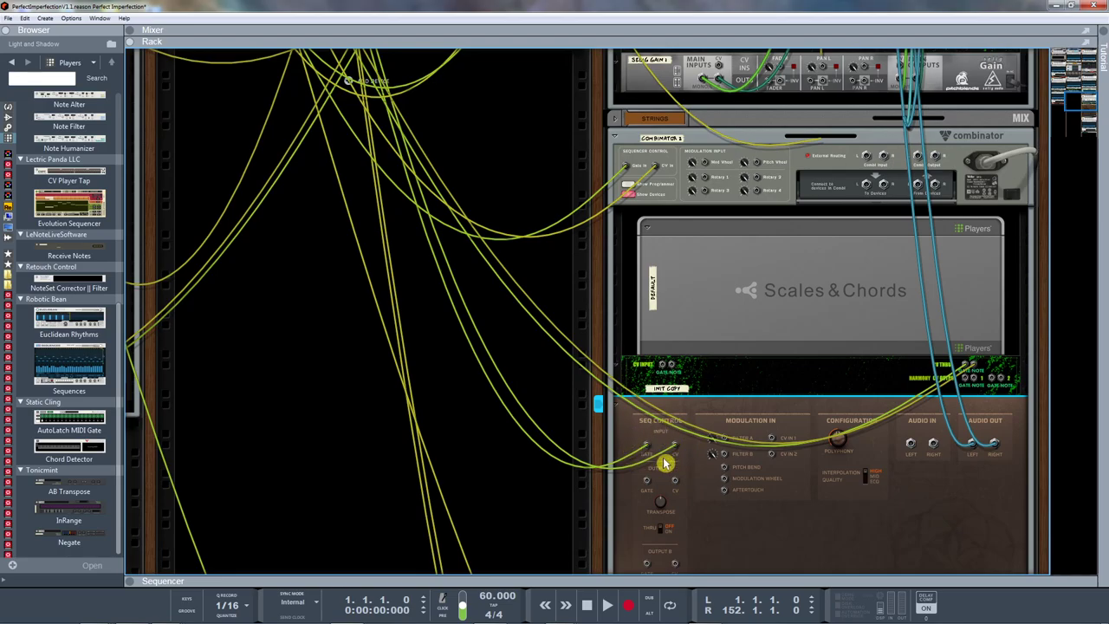
key("Tab")
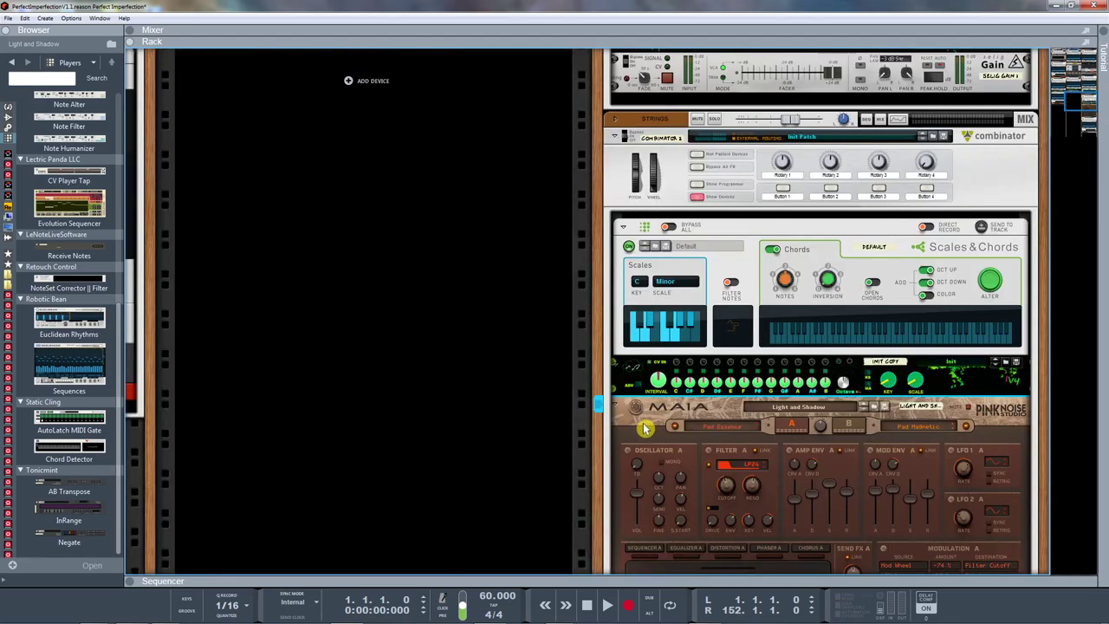
Start the main control Sequences pattern with START ON/OFF
scroll(343, 227, "up", 15)
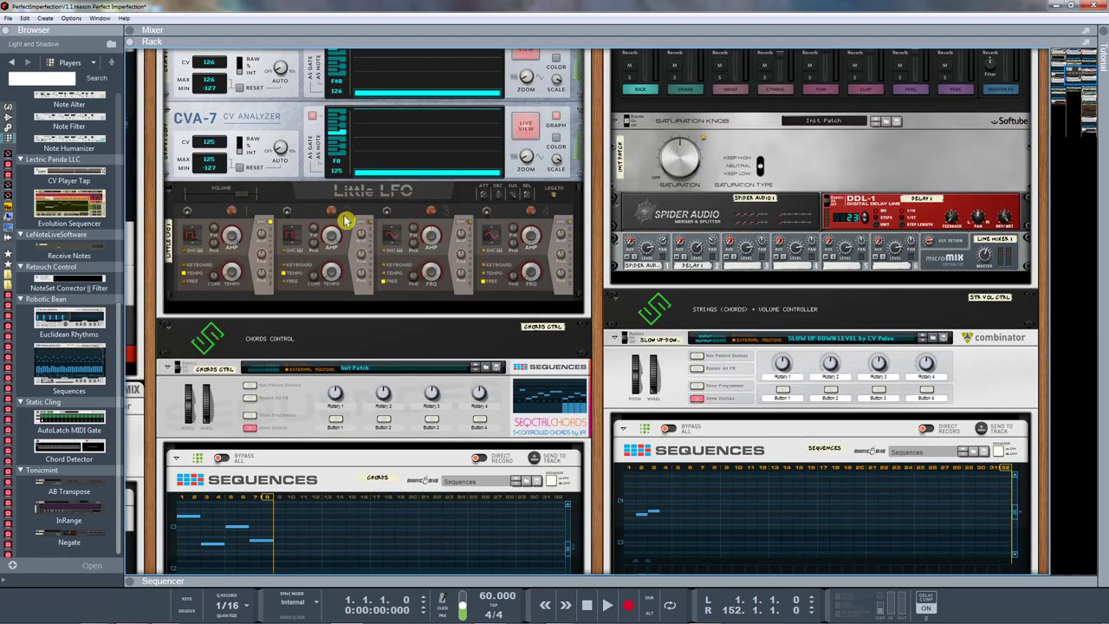
scroll(344, 221, "up", 6)
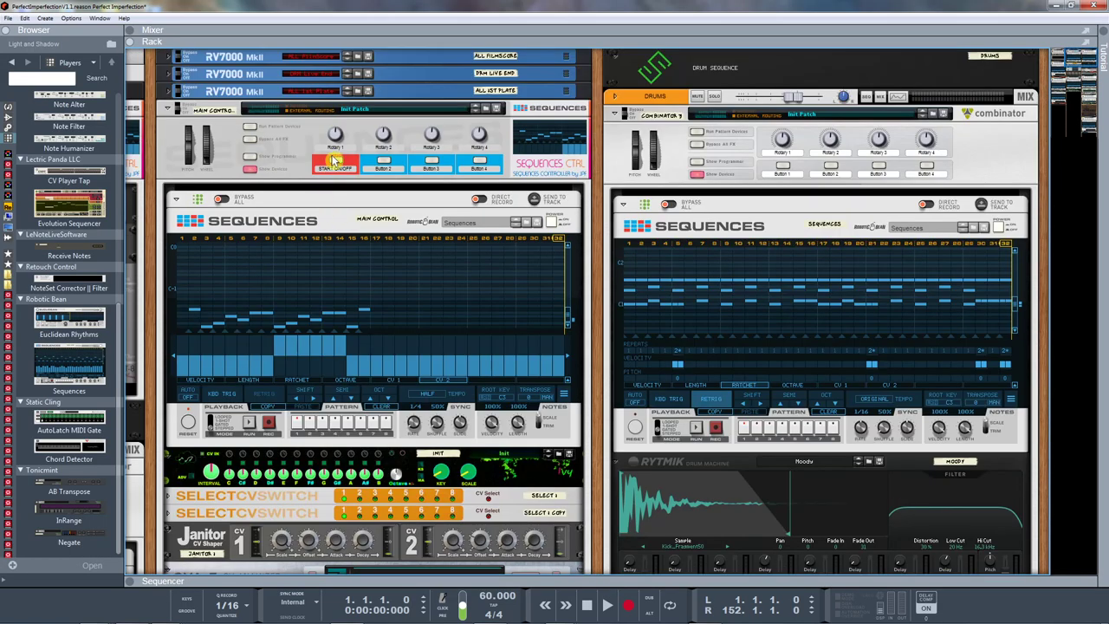
left_click(340, 163)
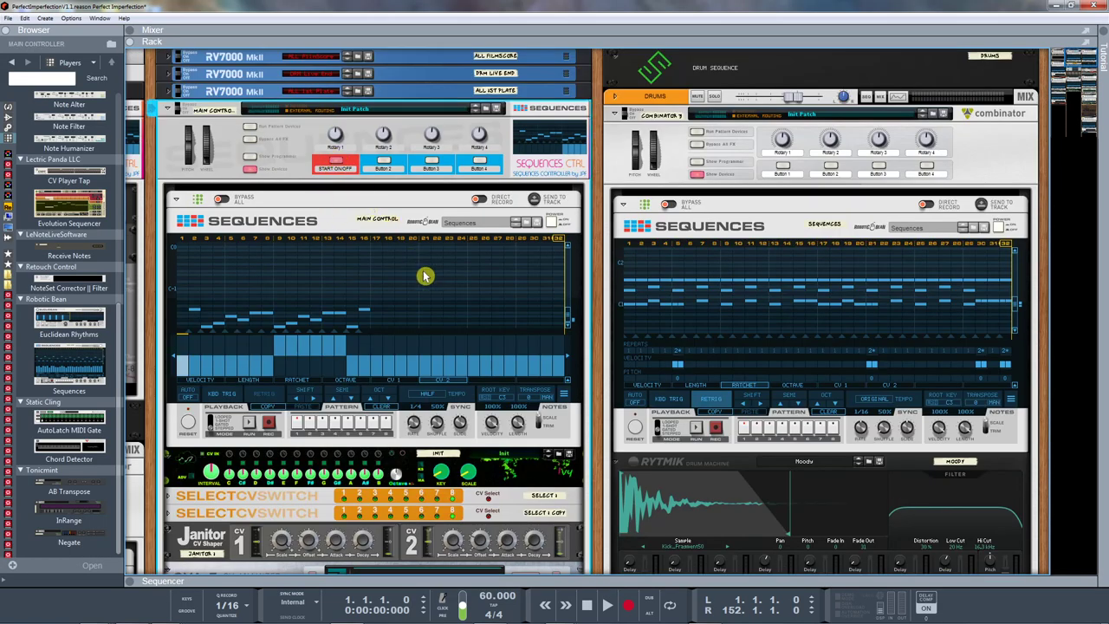
Follow the running Chords Sequences player down to the Strings channel, and watch the chords in Scales & Chords and the notes feeding MAIA
scroll(654, 356, "down", 10)
scroll(659, 357, "down", 15)
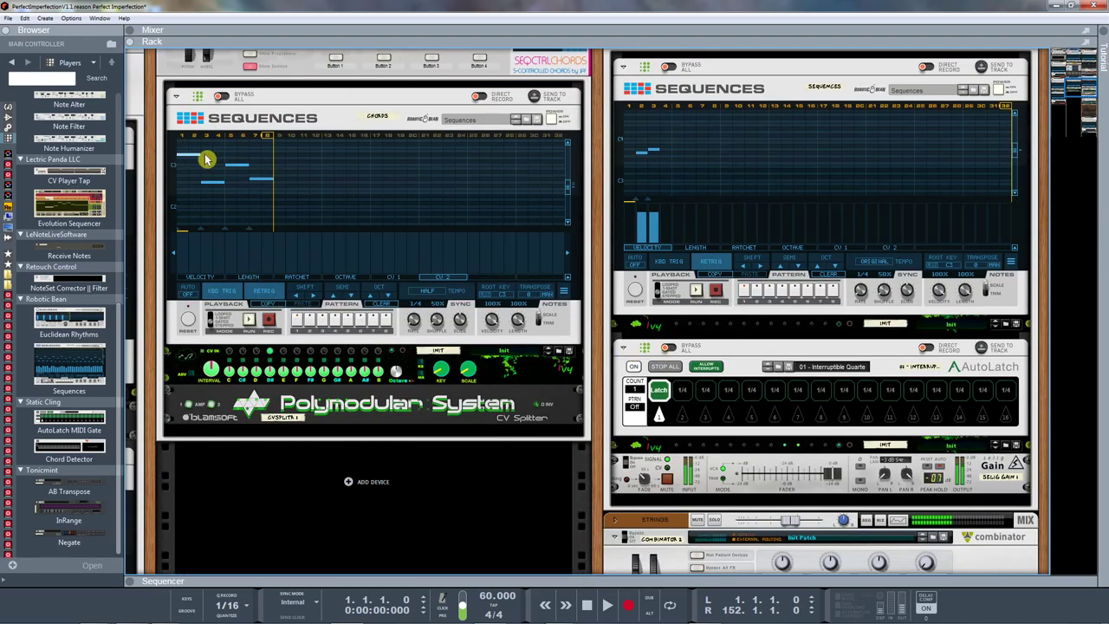
scroll(384, 307, "down", 3)
scroll(384, 308, "down", 9)
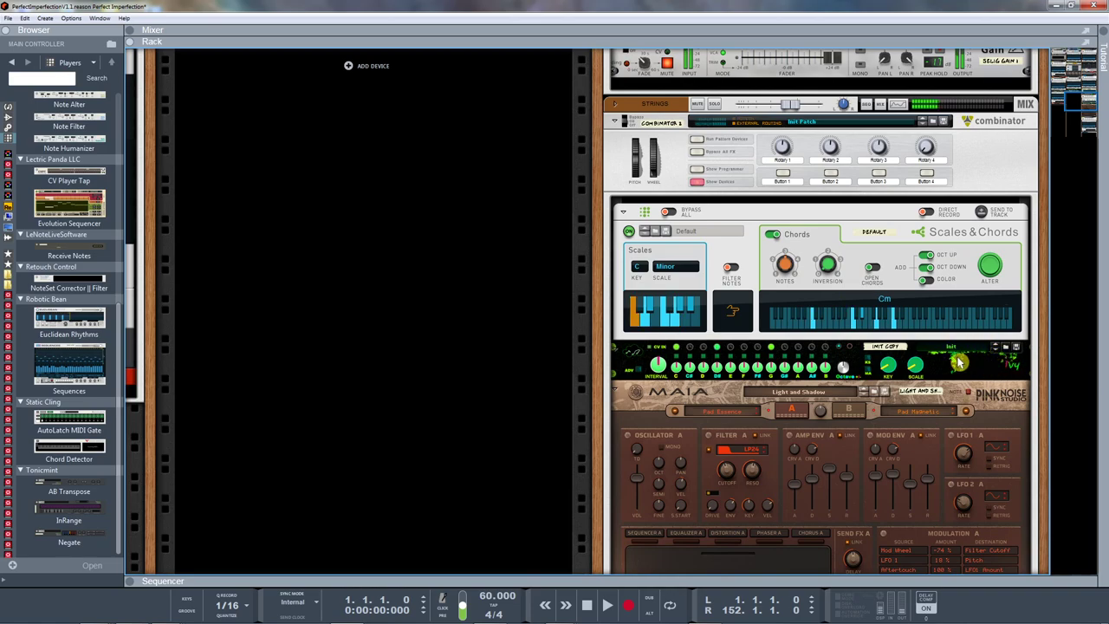
left_click(672, 78)
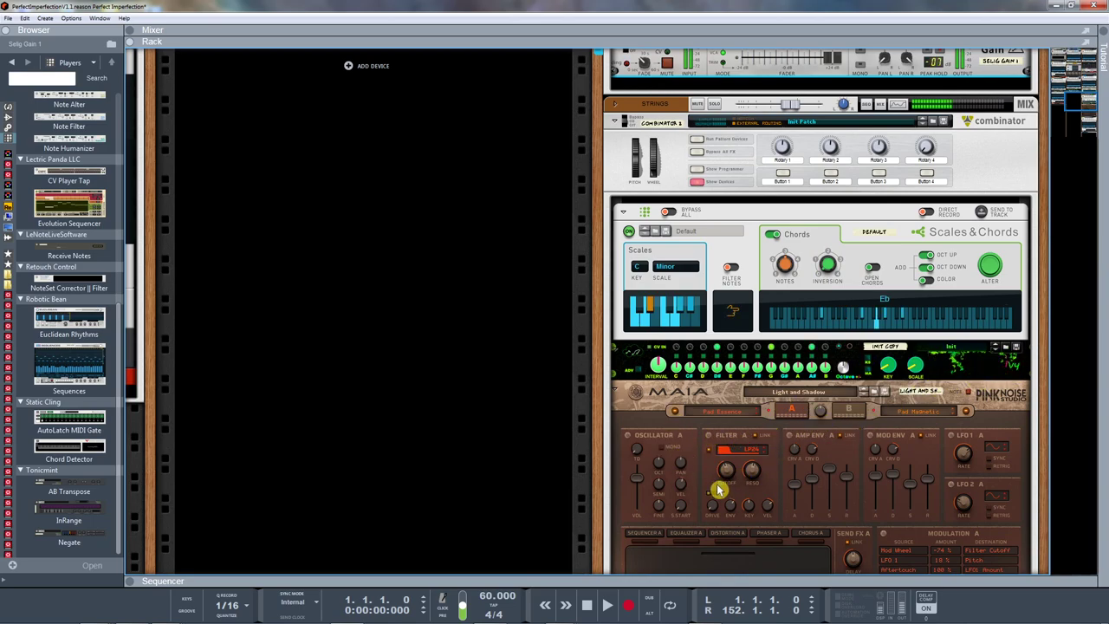
scroll(741, 469, "down", 3)
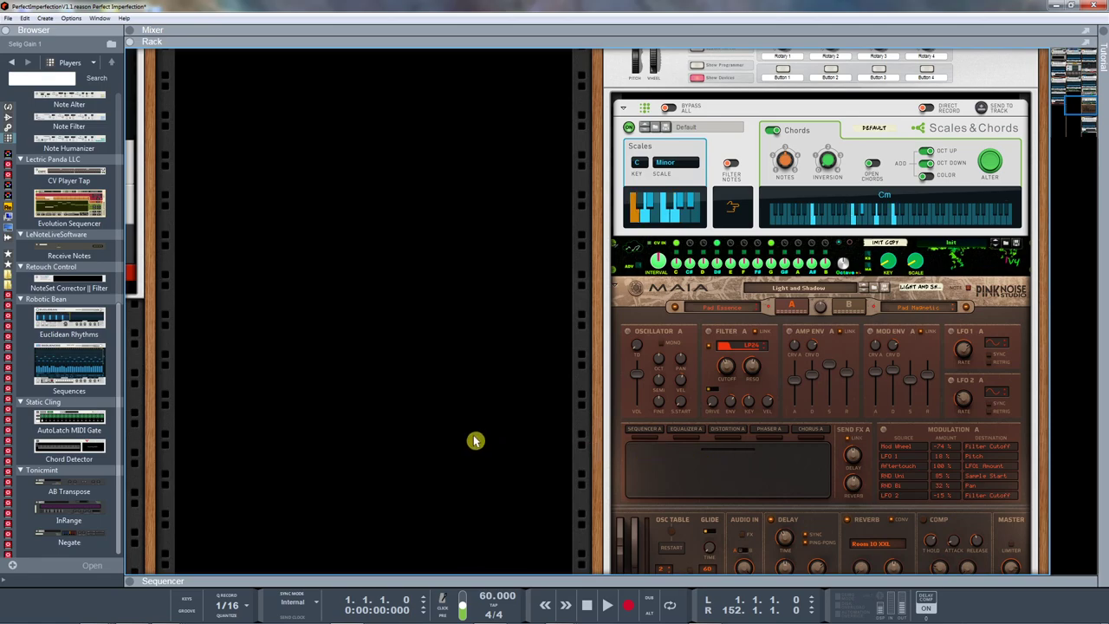
Stop the main control Sequences pattern with START ON/OFF, and go back down to the chords control devices
scroll(462, 431, "up", 15)
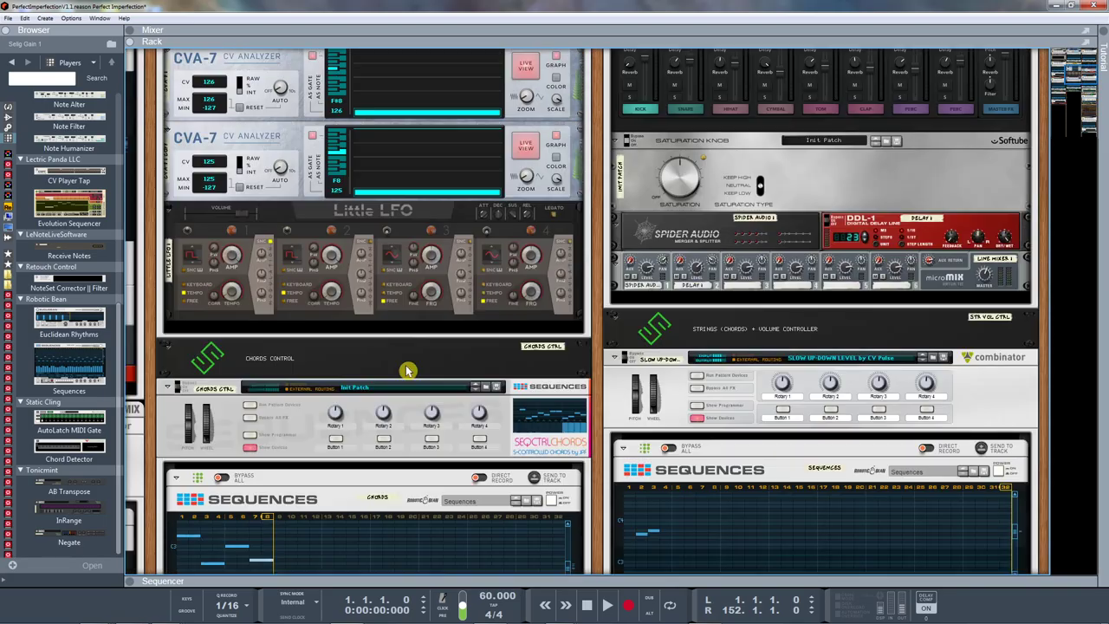
scroll(407, 370, "up", 5)
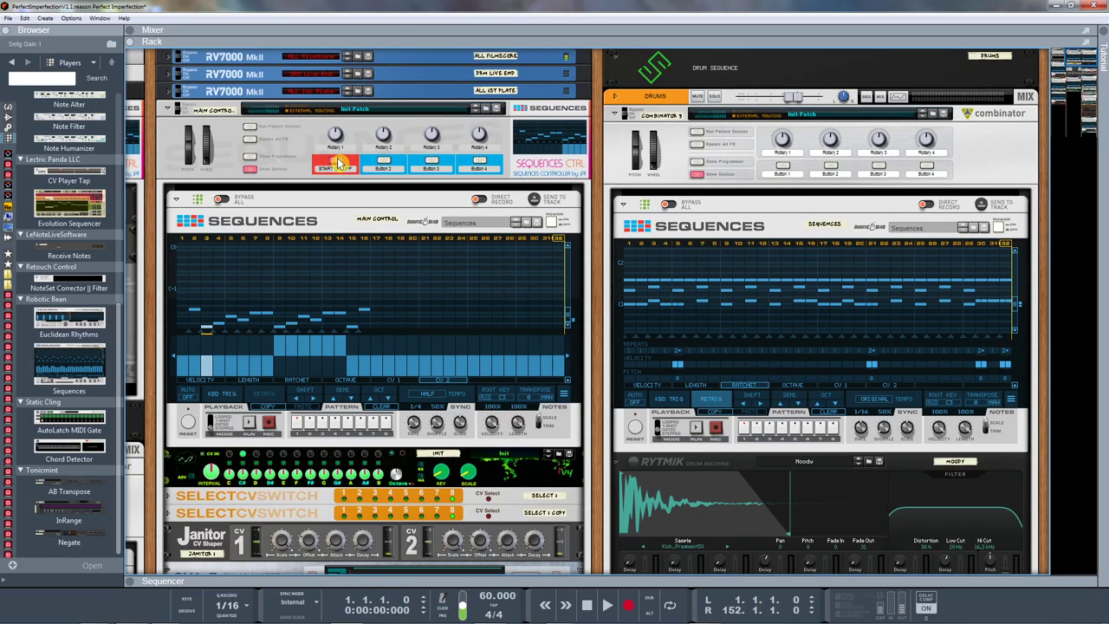
scroll(414, 310, "down", 8)
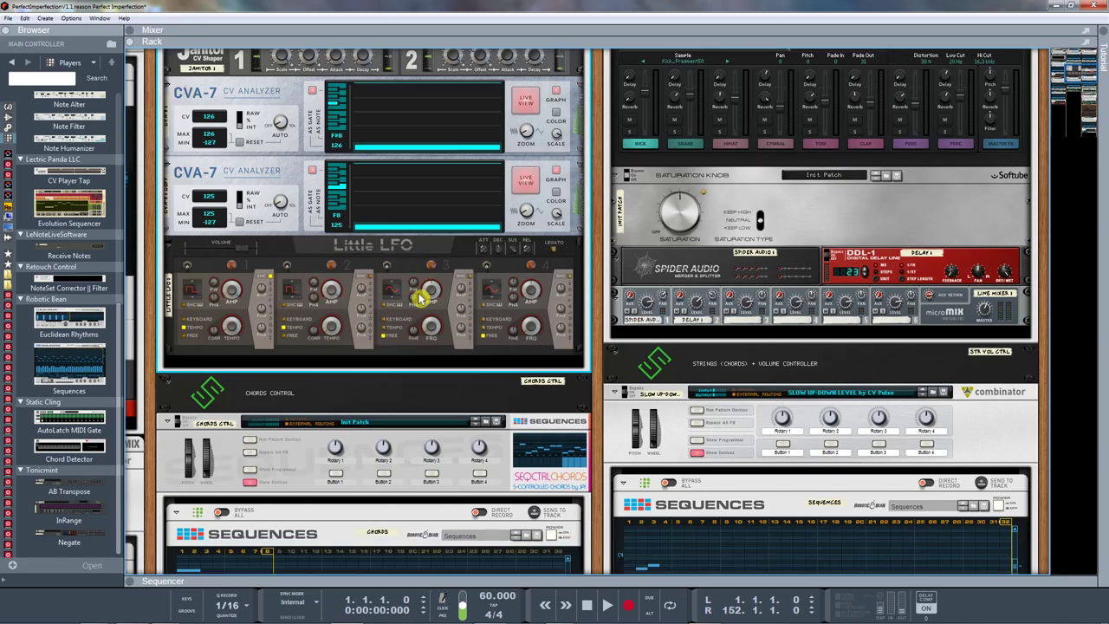
Examine the Chords Sequences player and trace its CV splitter cables on the rack rear across to the Secundary Seq devices
scroll(419, 299, "down", 3)
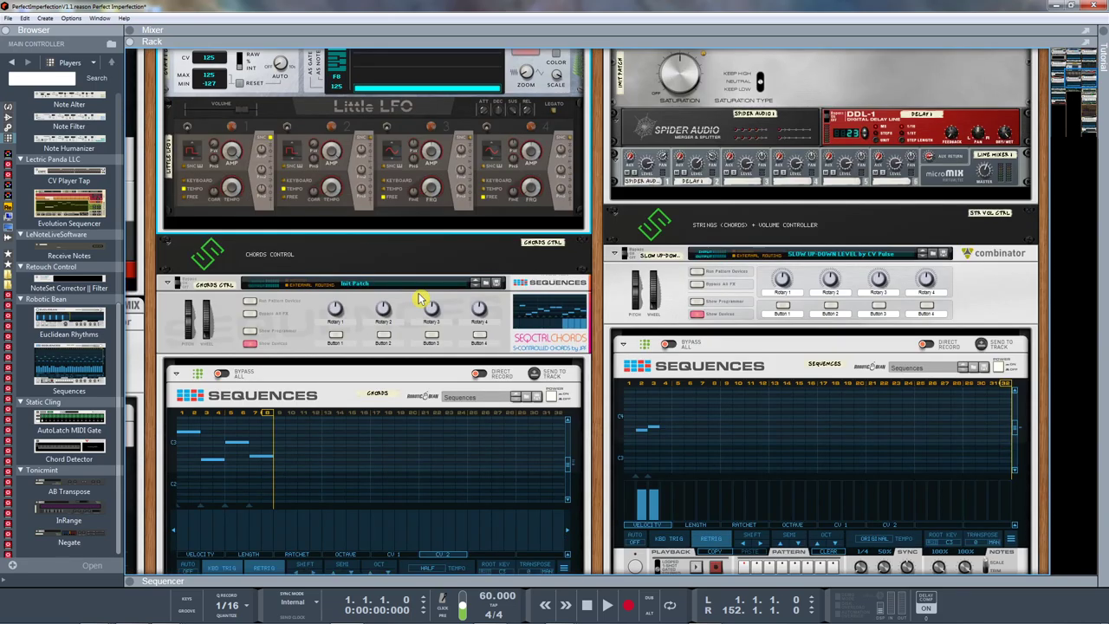
scroll(420, 299, "down", 3)
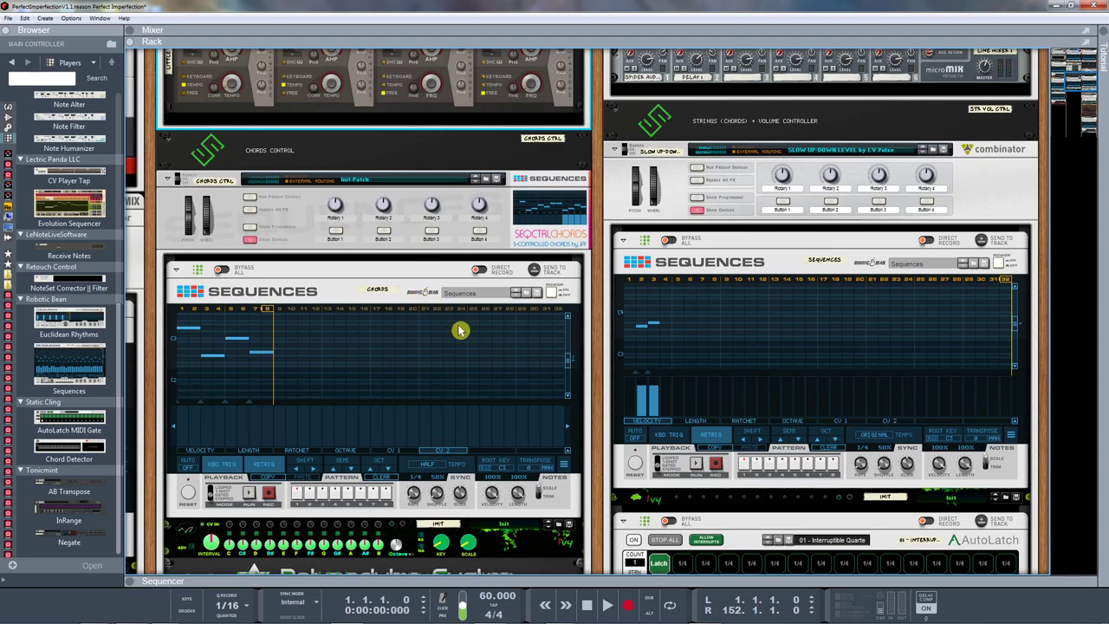
scroll(460, 330, "down", 4)
key("Tab")
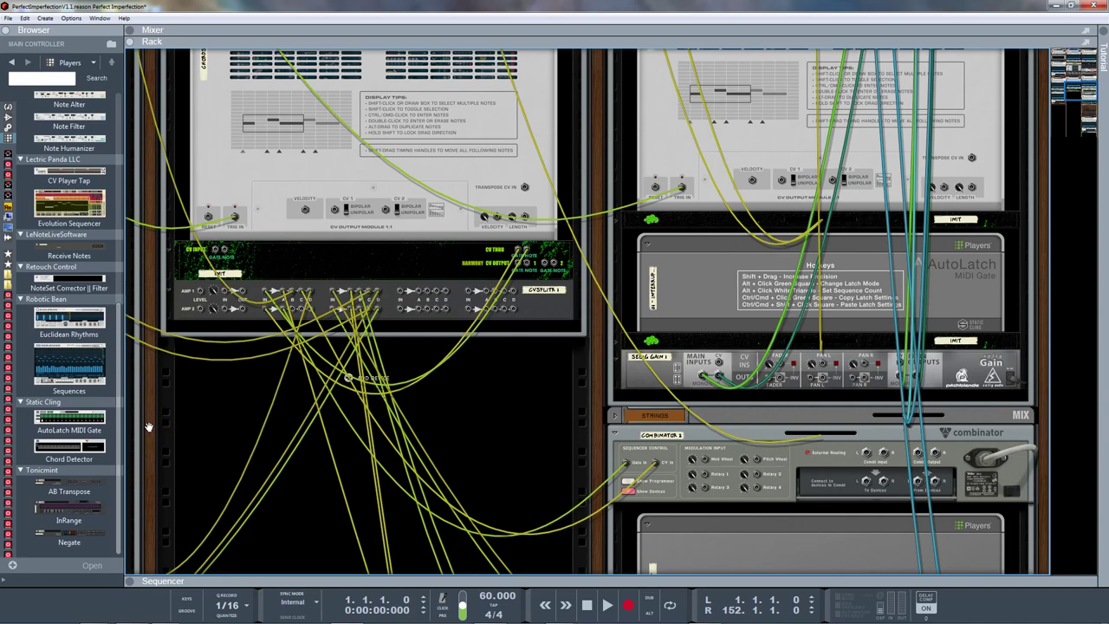
left_click_drag(156, 428, 693, 502)
left_click_drag(578, 356, 580, 371)
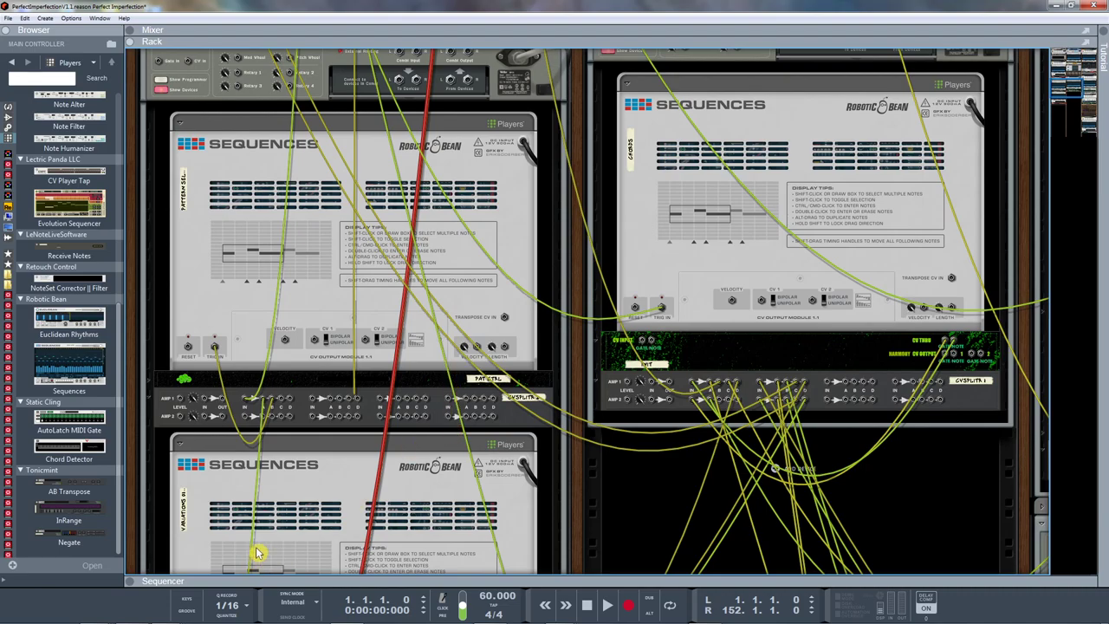
Return to the rack front and preview patterns 2 and 3 of the Variations Sequences player in the Secundary Seq channel
key("Tab")
scroll(274, 457, "up", 3)
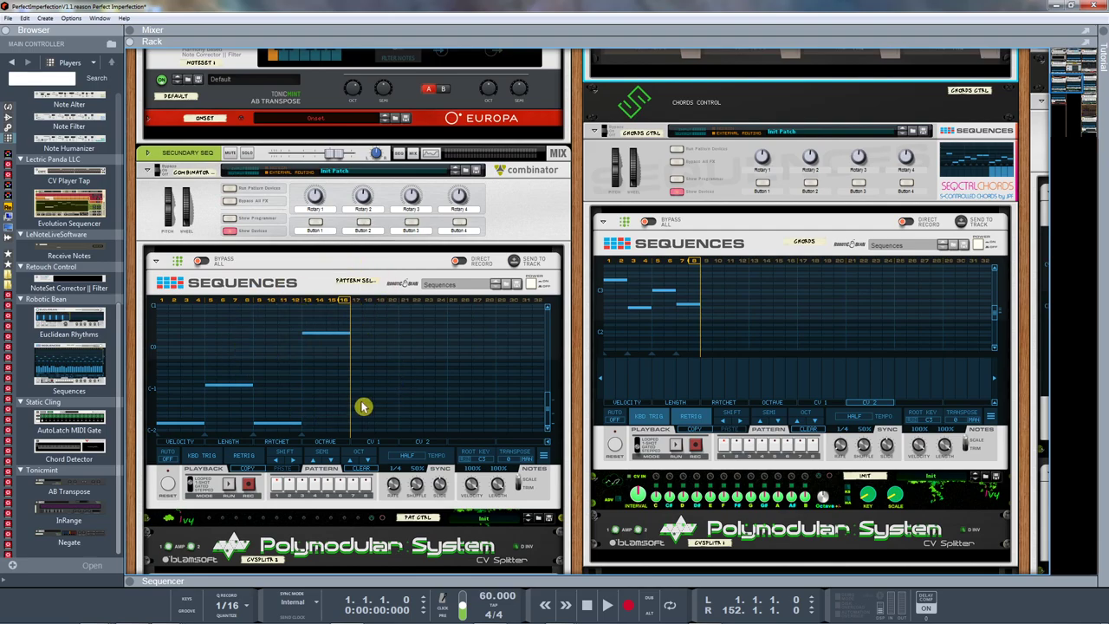
scroll(234, 457, "down", 4)
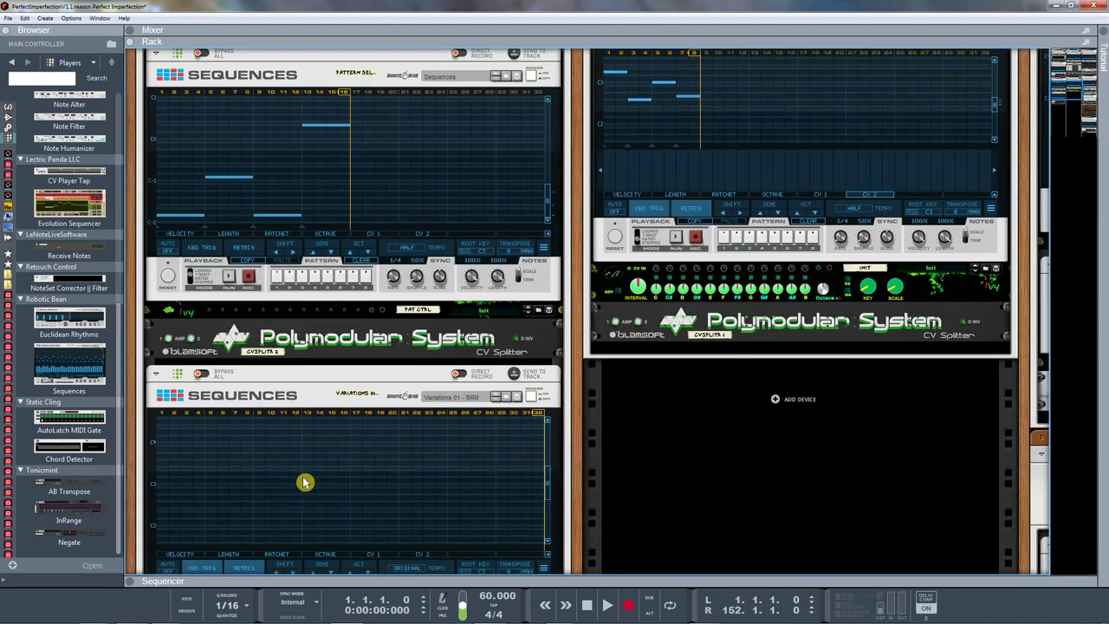
scroll(368, 446, "down", 2)
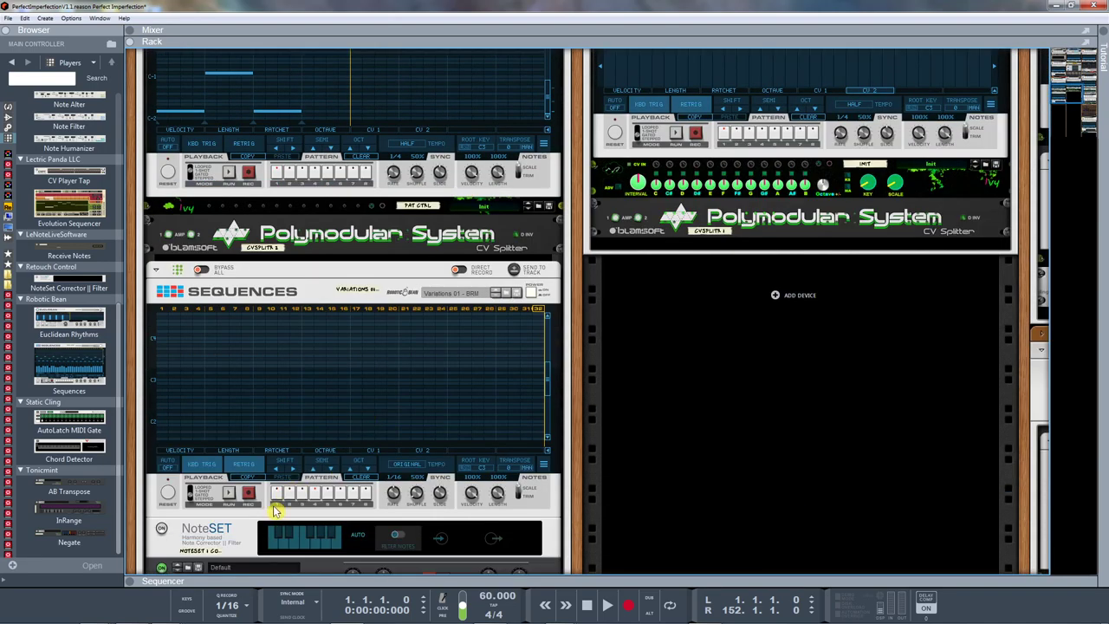
left_click(289, 494)
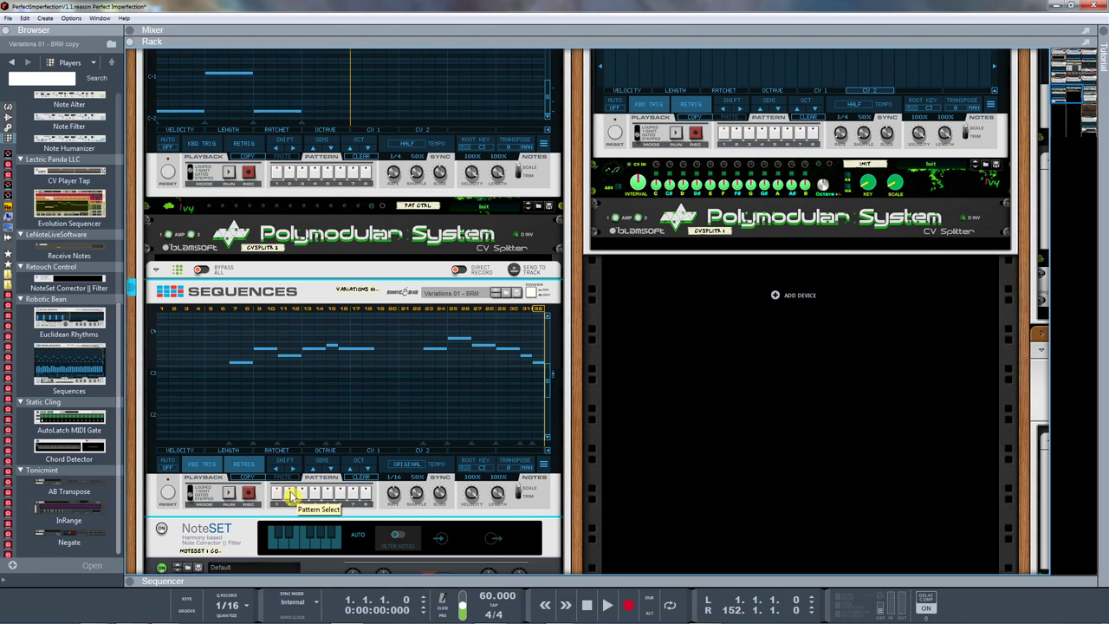
left_click(302, 494)
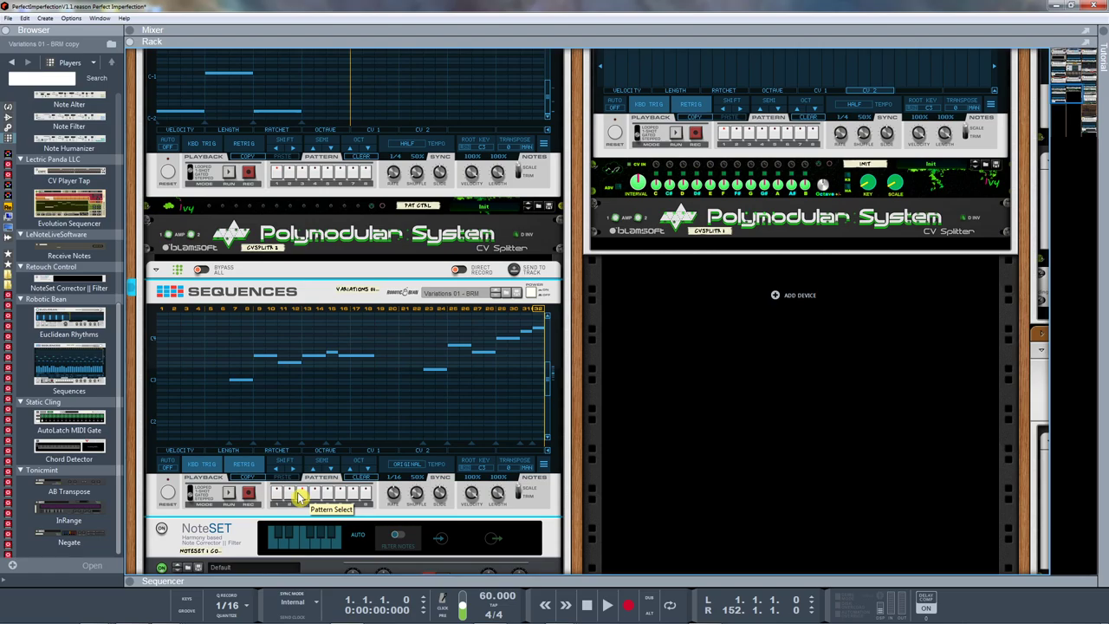
On the rack rear, unfold the PAT CTRL device and show the Secundary Seq Combinator's programmer to inspect their CV cables
scroll(297, 290, "up", 4)
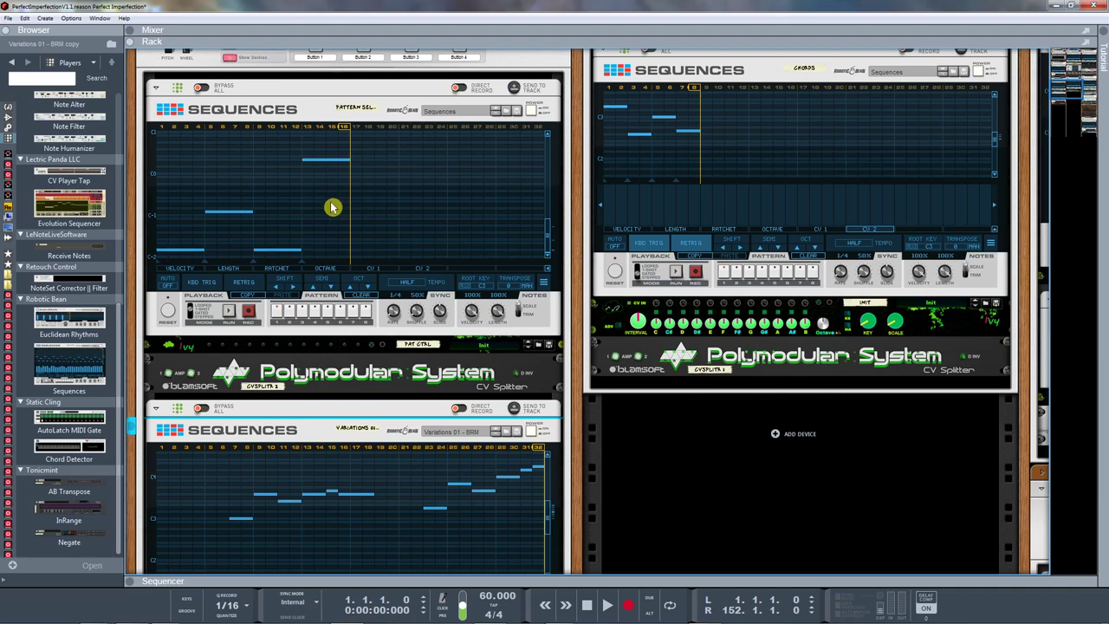
key("Tab")
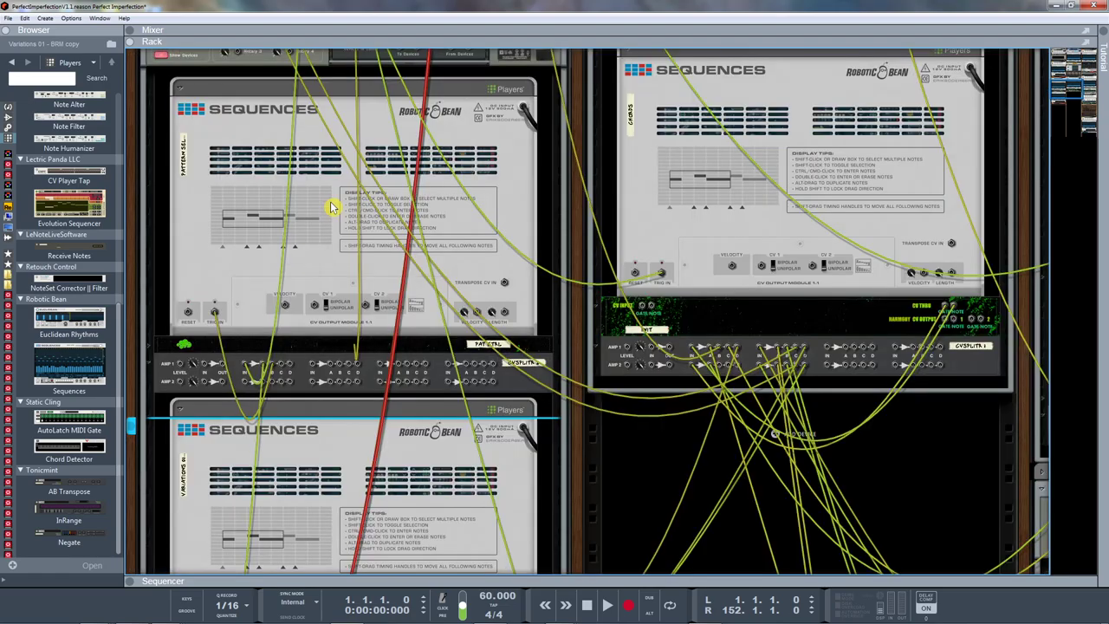
scroll(332, 207, "up", 4)
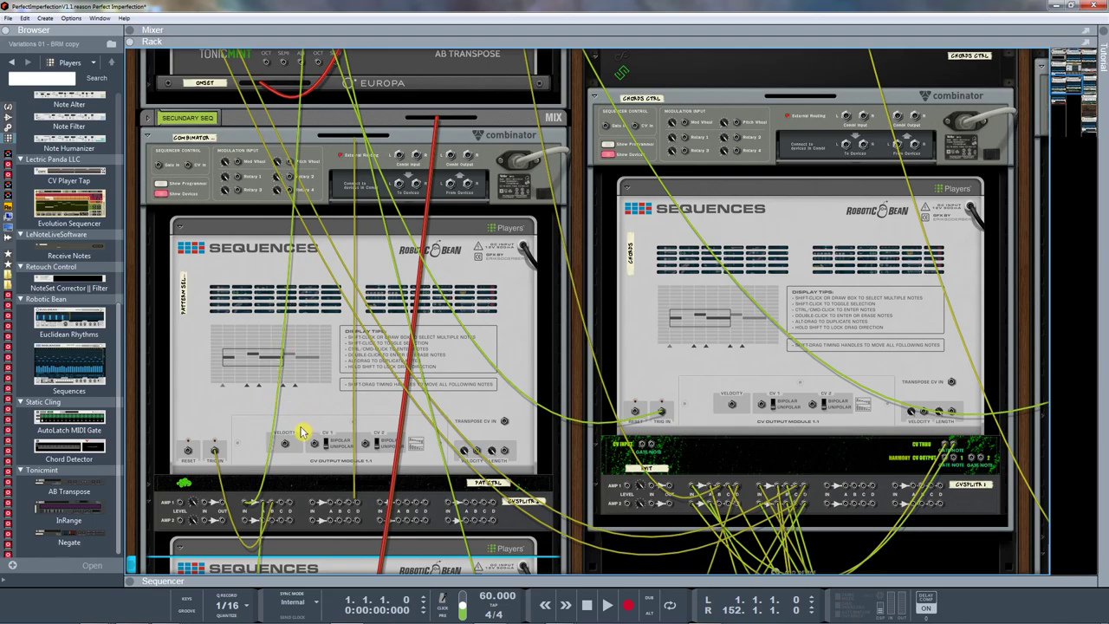
left_click(150, 487)
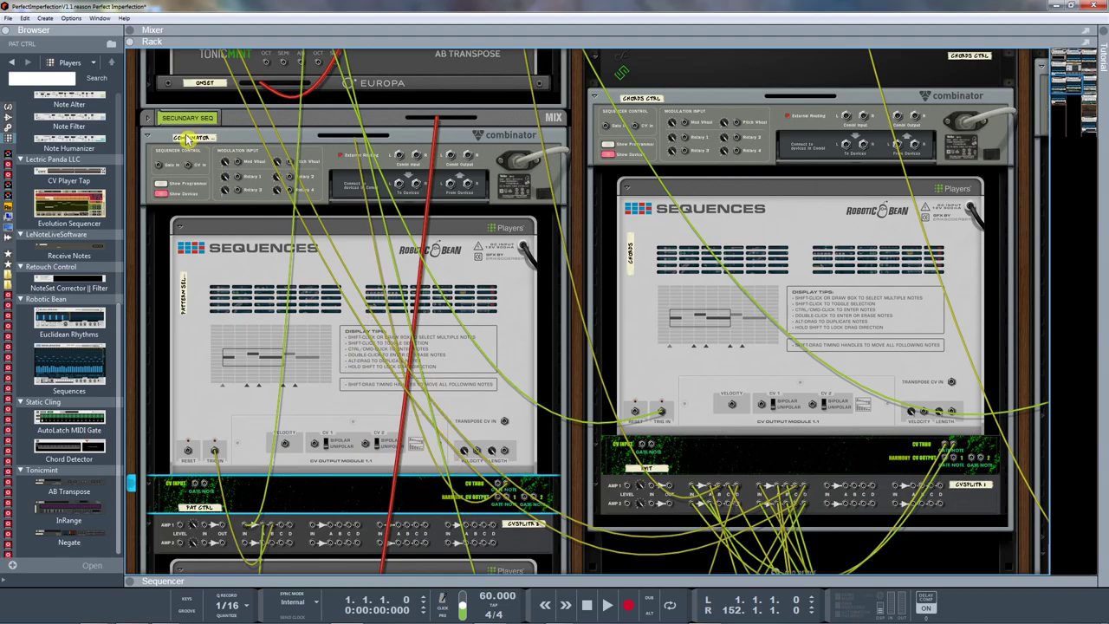
left_click(162, 187)
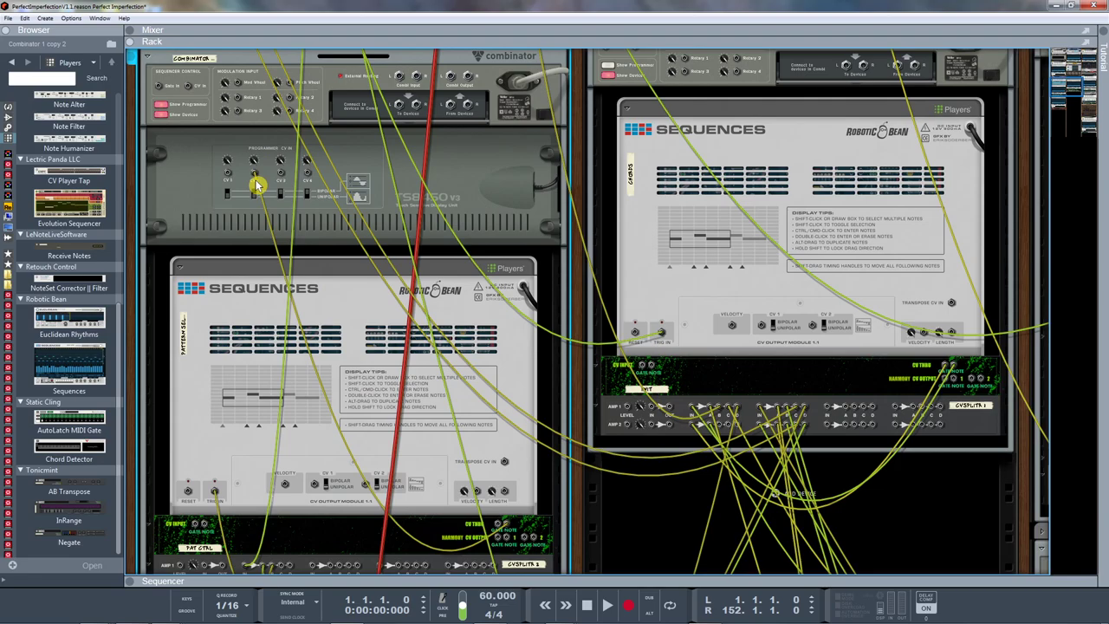
On the rack front, inspect the modulation routing of the Variations 01 device in the Combinator's programmer, and hide the programmer
key("Tab")
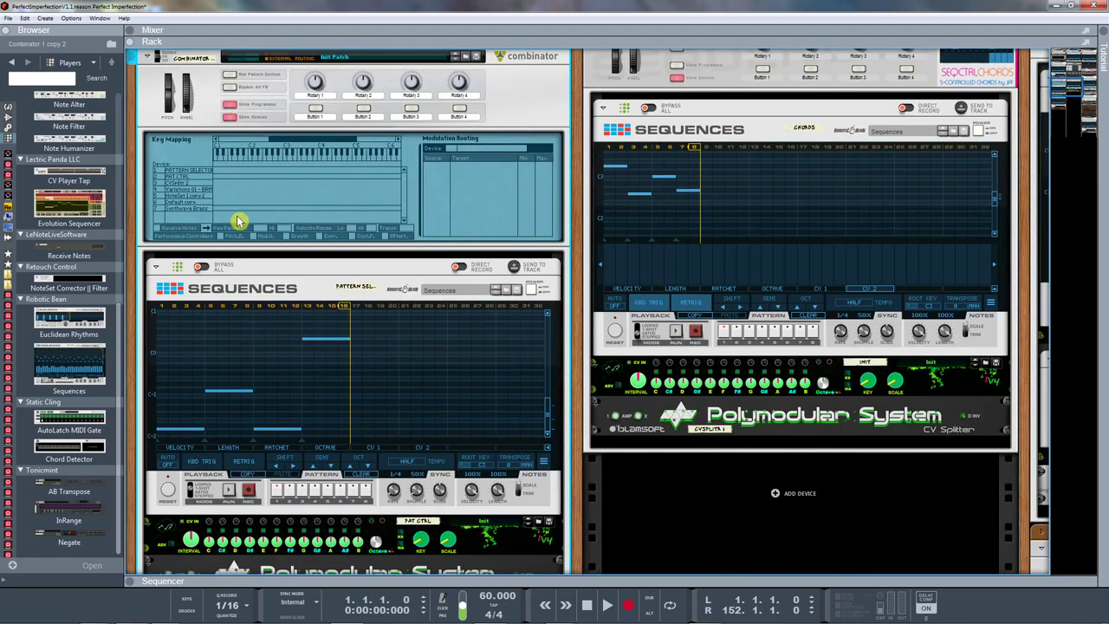
left_click(197, 190)
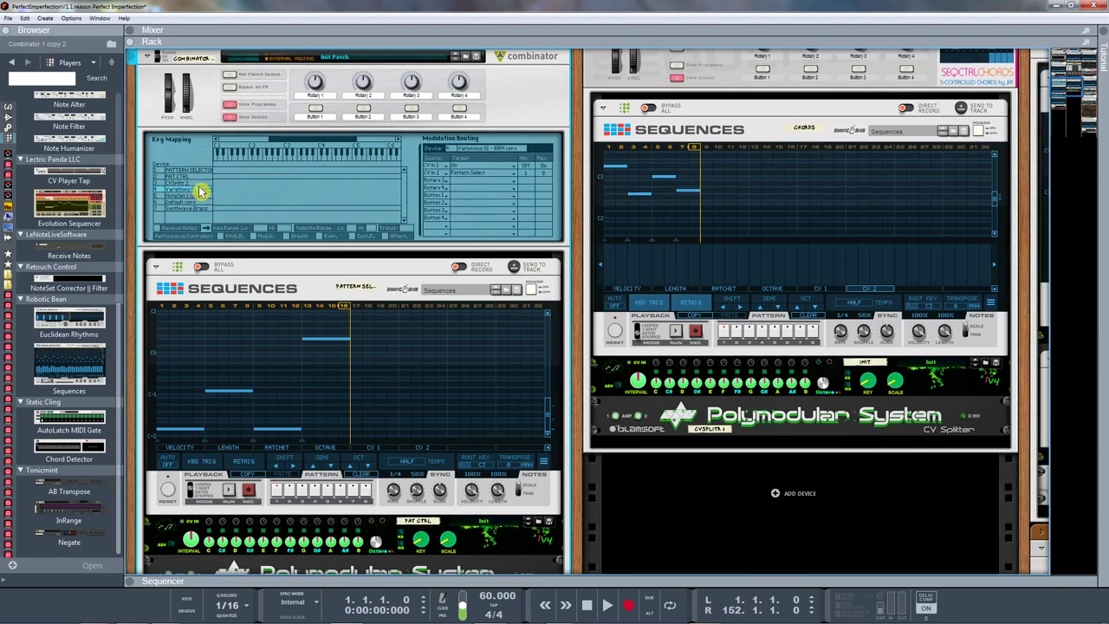
scroll(217, 260, "down", 8)
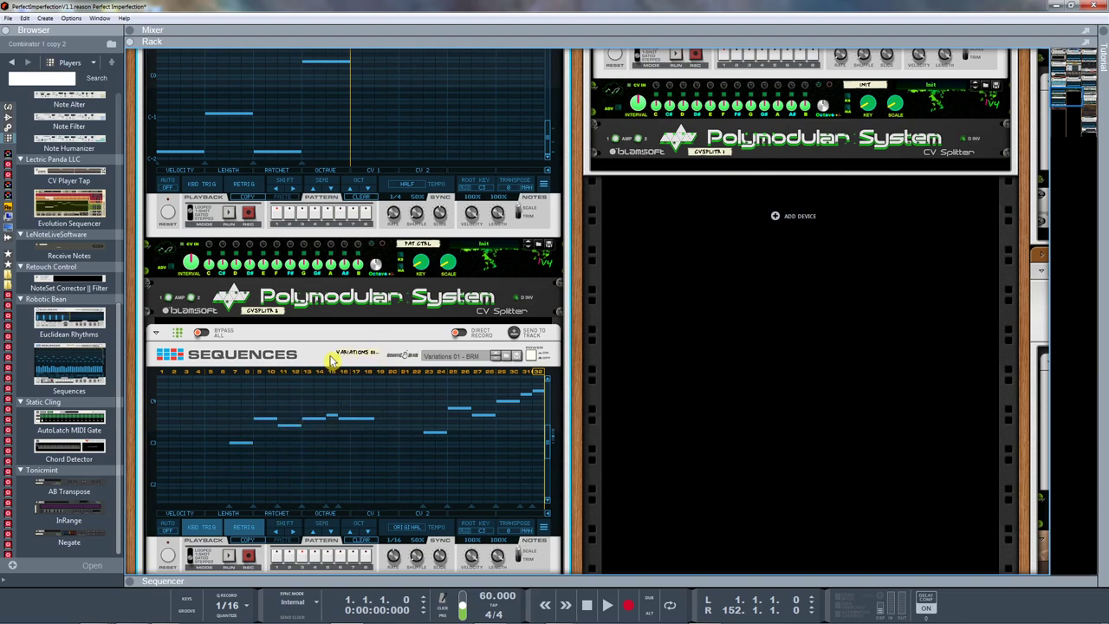
scroll(329, 240, "up", 6)
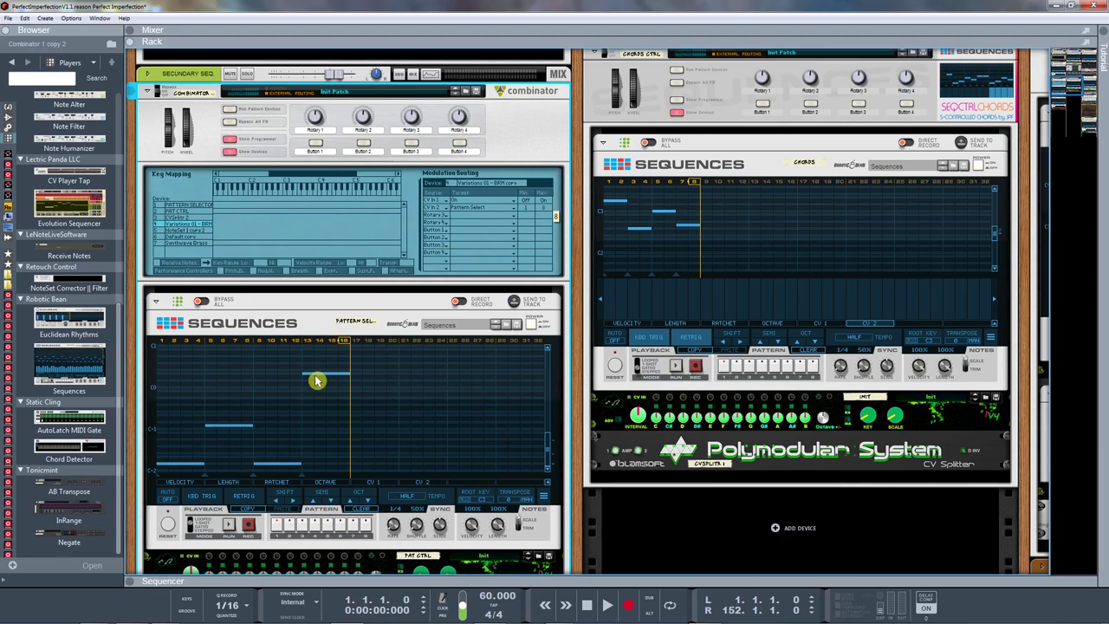
scroll(366, 371, "up", 3)
scroll(366, 370, "down", 4)
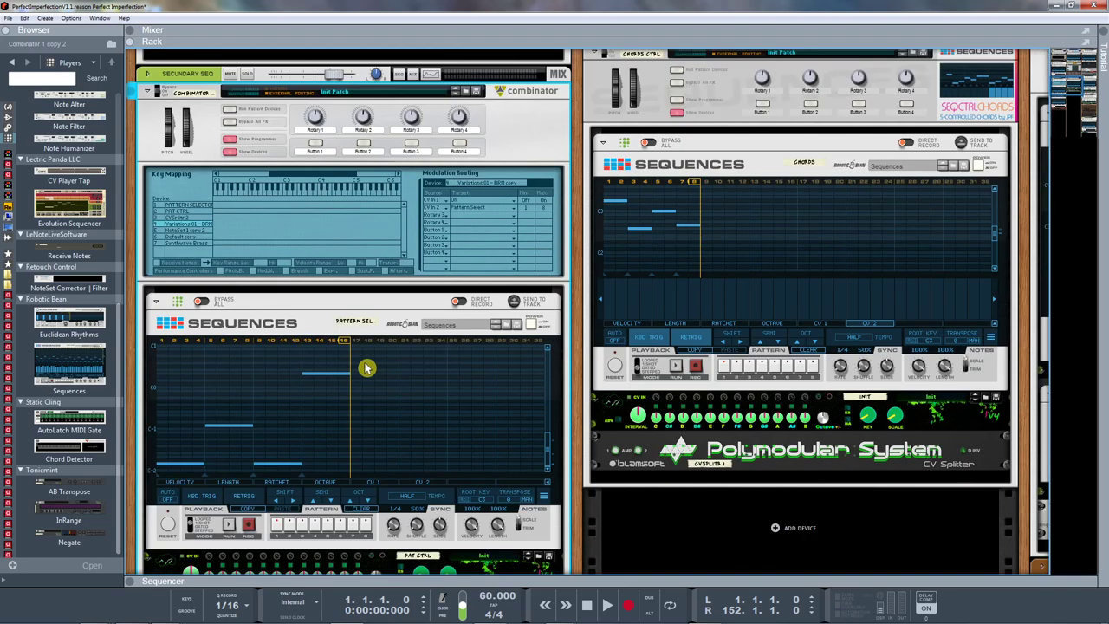
scroll(366, 368, "up", 5)
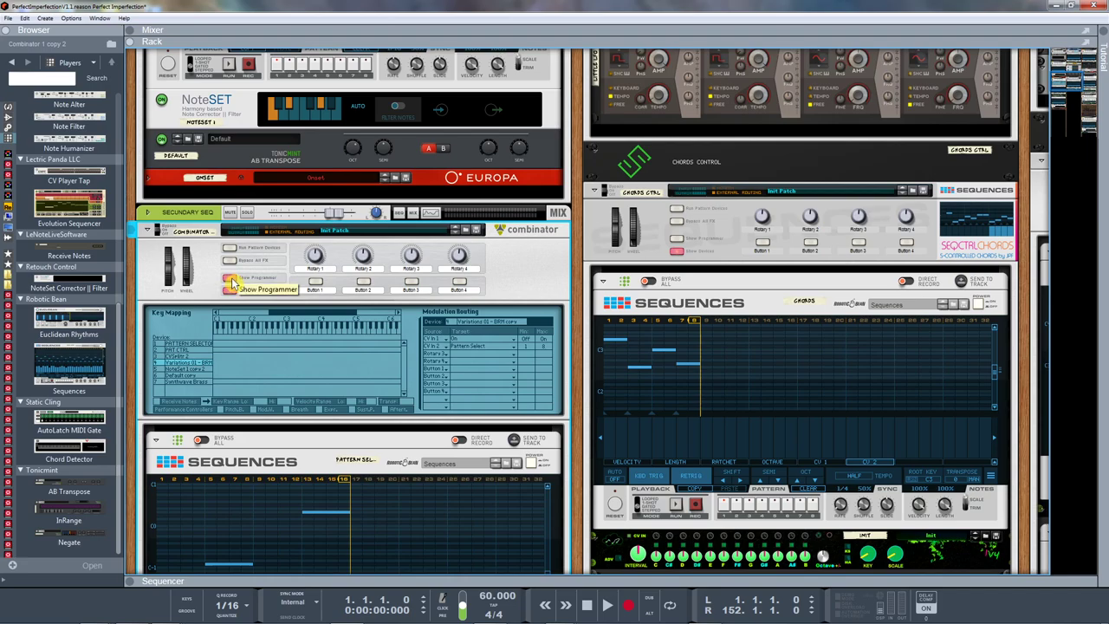
left_click(231, 281)
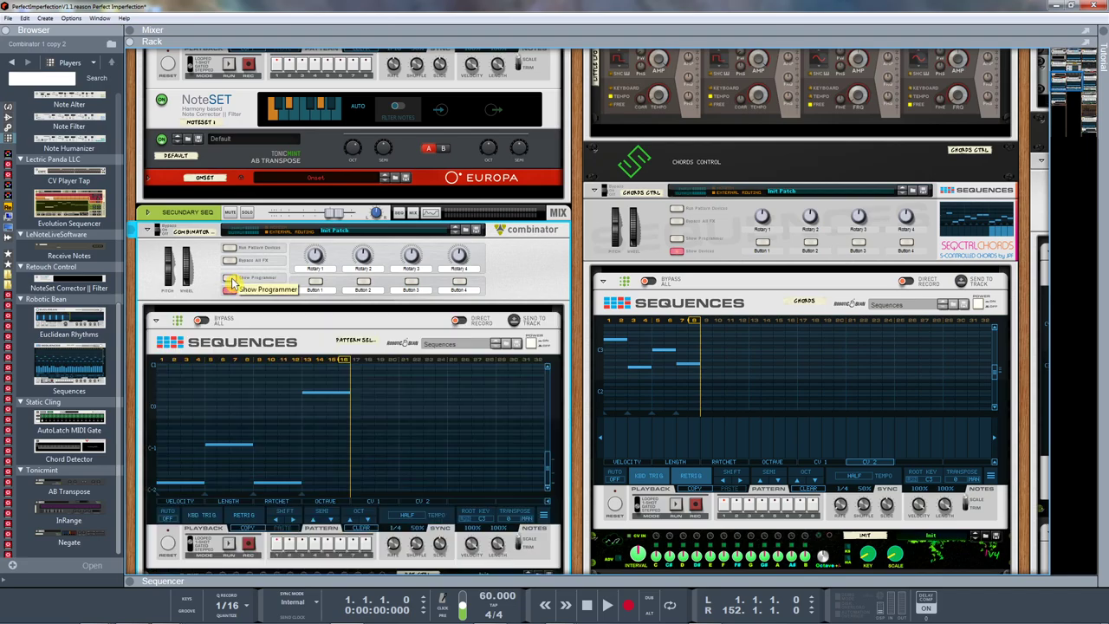
Examine the signal chain from the Pattern Selector player through PAT CTRL and the CV splitter to the Variations player and NoteSET
scroll(330, 330, "down", 5)
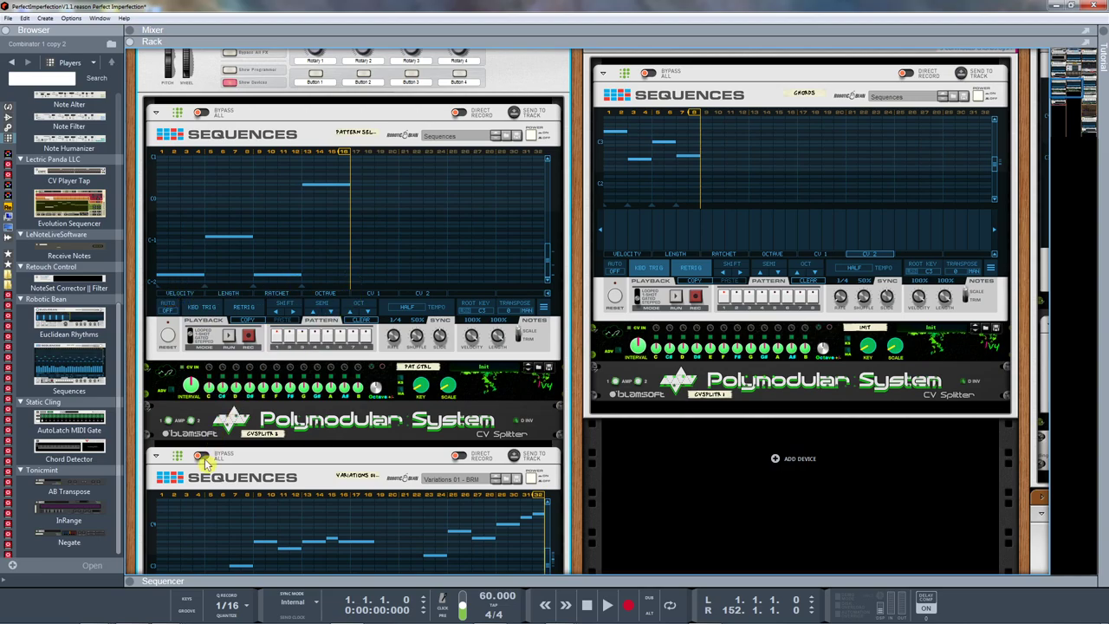
scroll(213, 455, "down", 3)
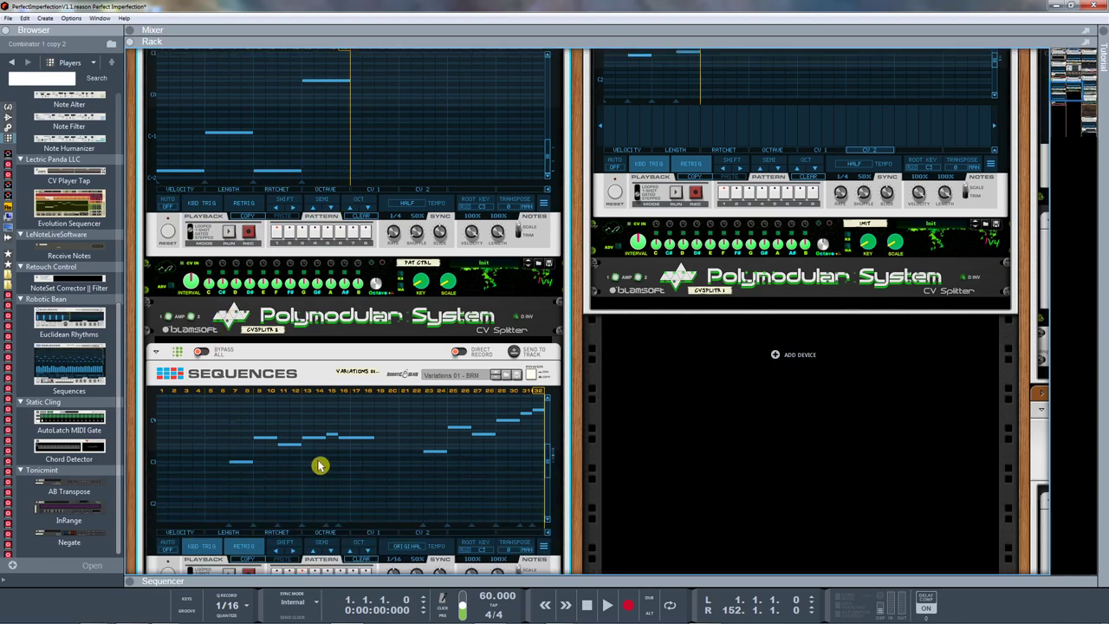
scroll(213, 232, "down", 3)
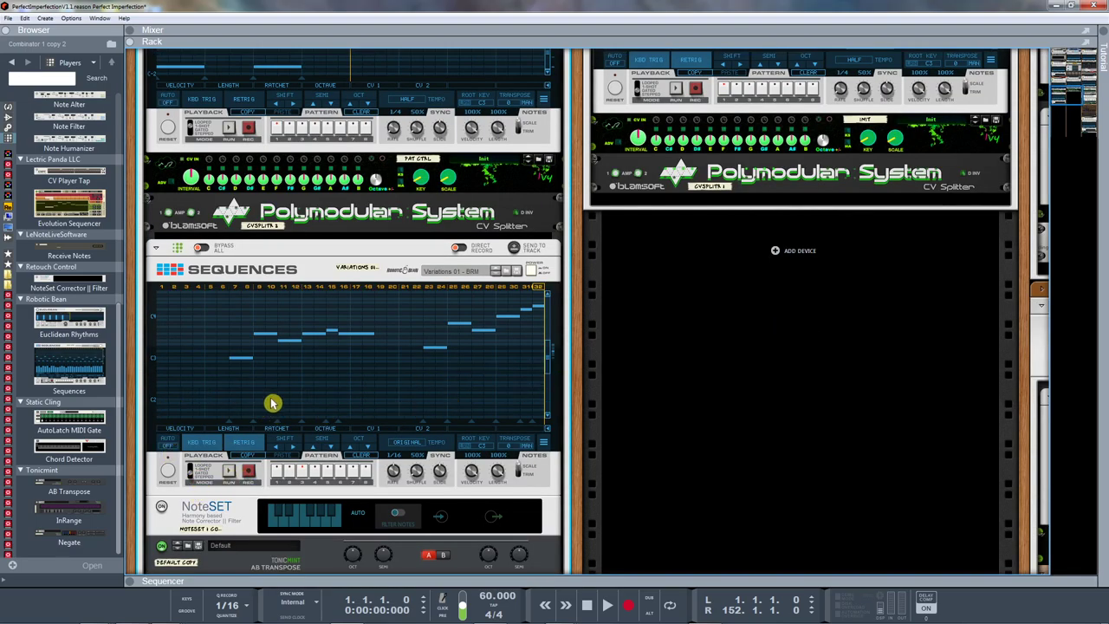
scroll(224, 373, "up", 4)
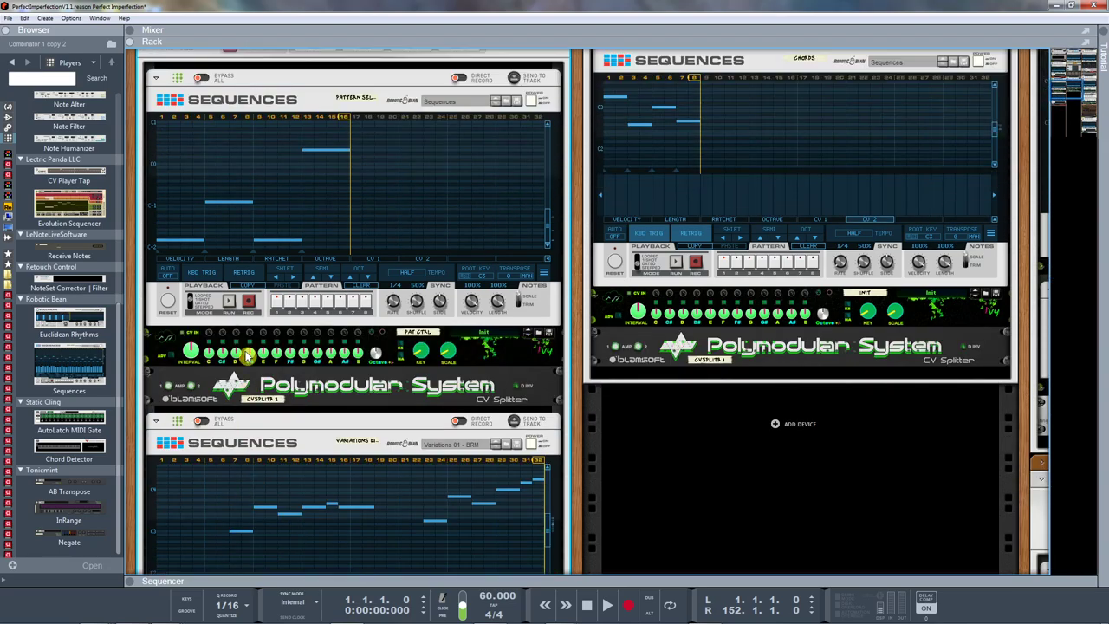
scroll(246, 356, "down", 3)
scroll(247, 355, "up", 2)
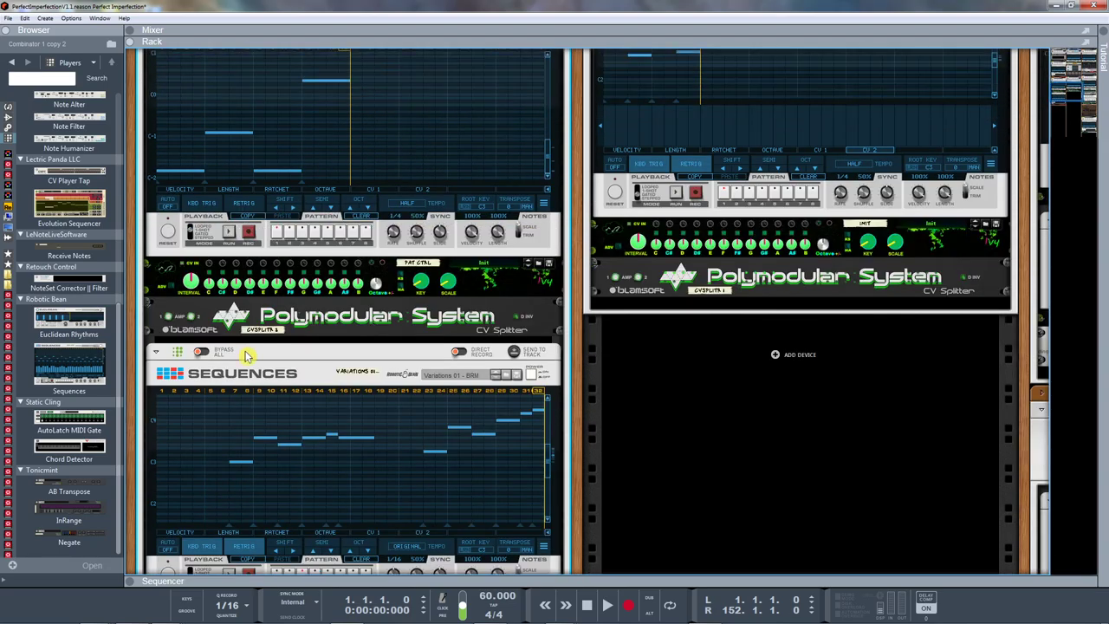
scroll(246, 356, "down", 3)
scroll(246, 355, "up", 3)
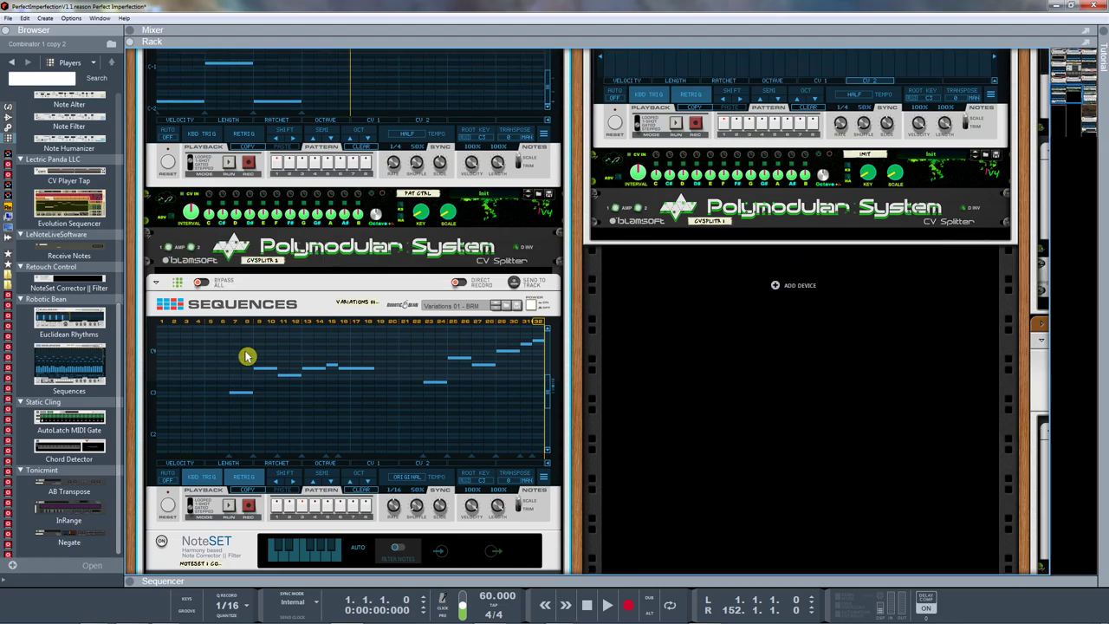
scroll(239, 505, "down", 2)
Change the playback mode of the Pattern Selector and Variations Sequences players, and reset both of them
left_click(237, 525)
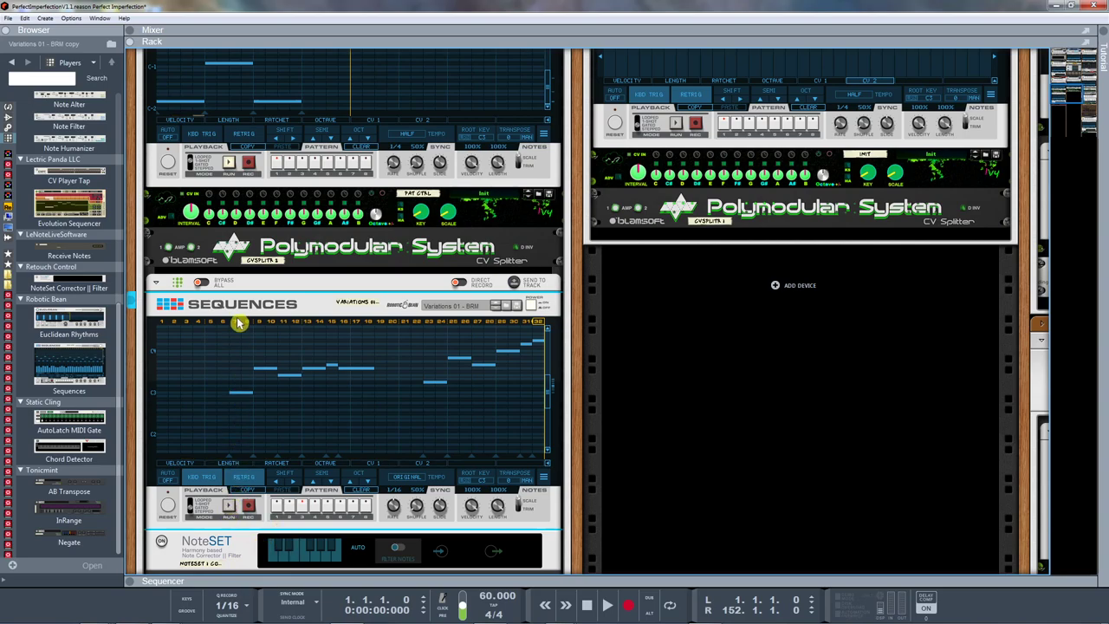
left_click(230, 170)
left_click(192, 159)
left_click(192, 511)
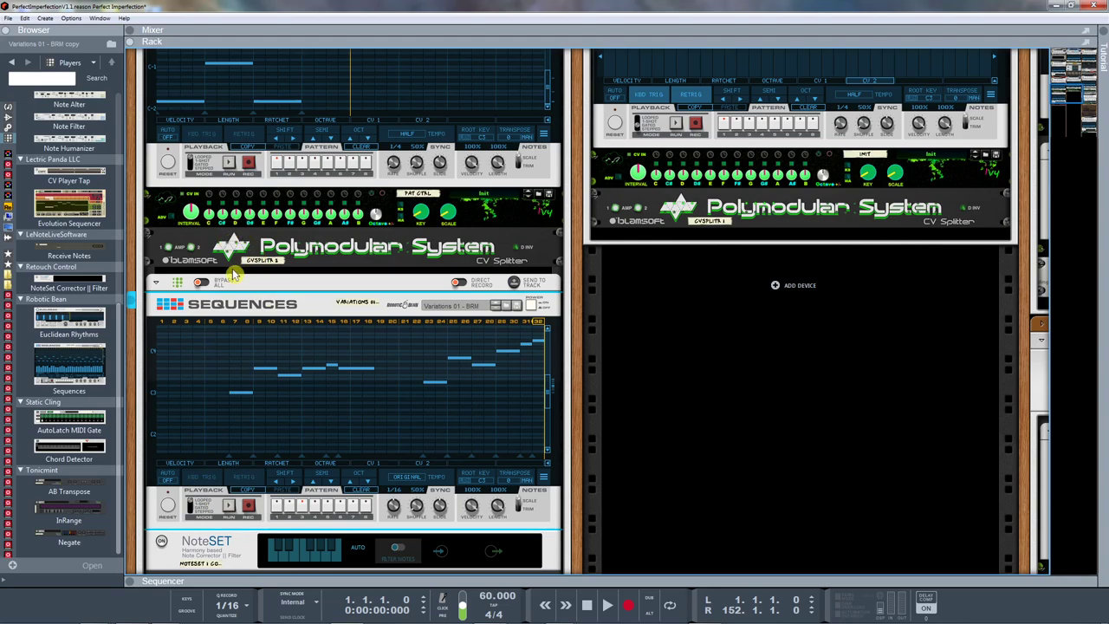
left_click(171, 169)
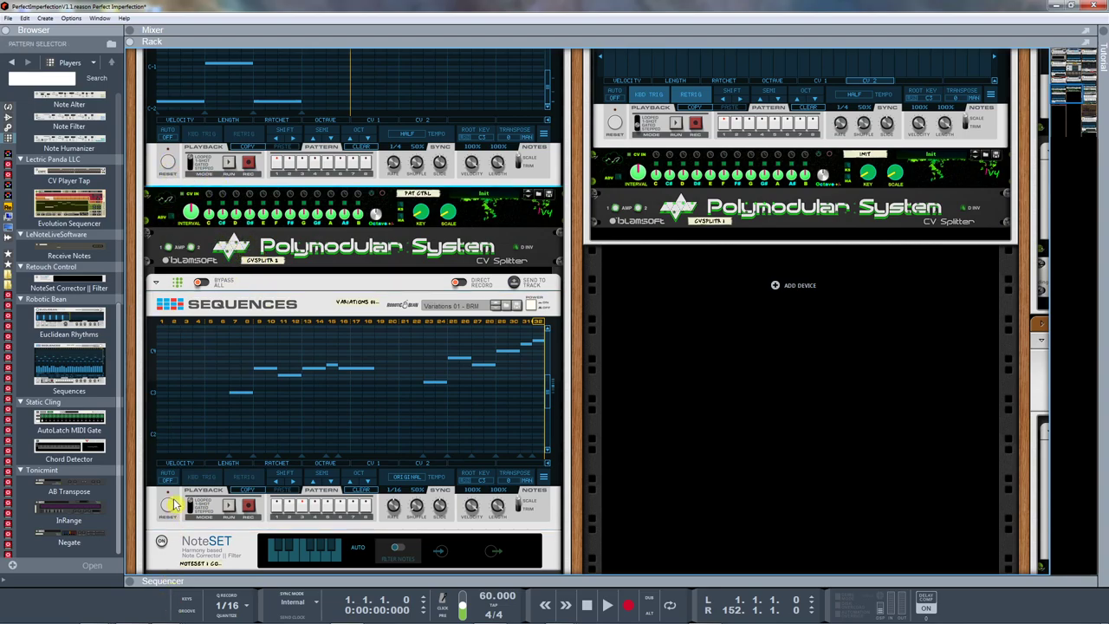
left_click(171, 509)
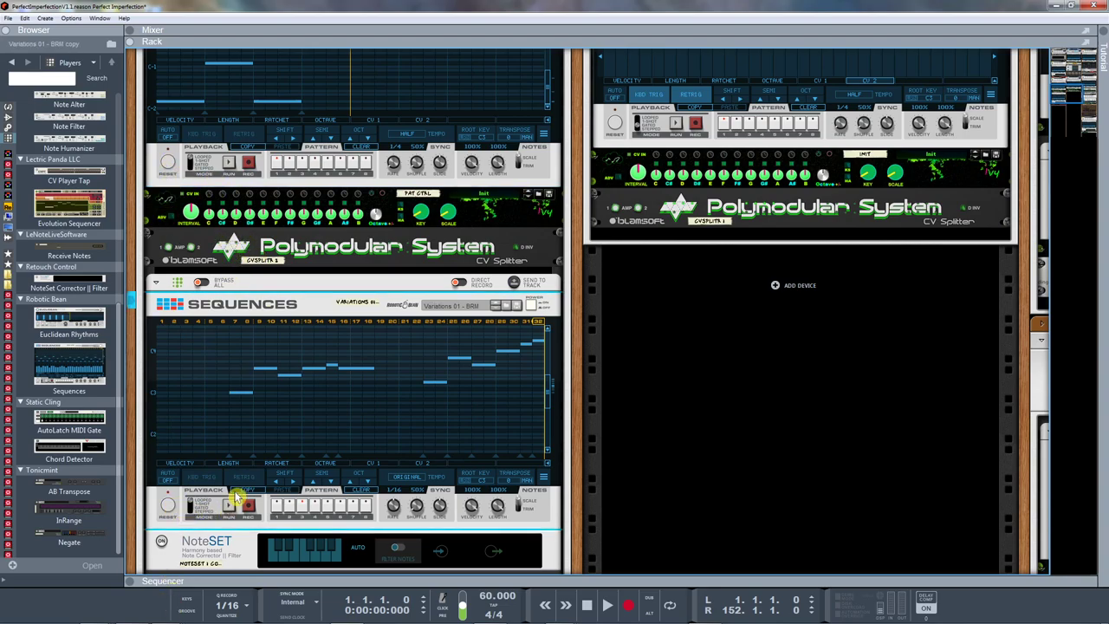
Run the Pattern Selector and Variations Sequences players, and watch the selector notes switch the variation patterns
left_click(230, 167)
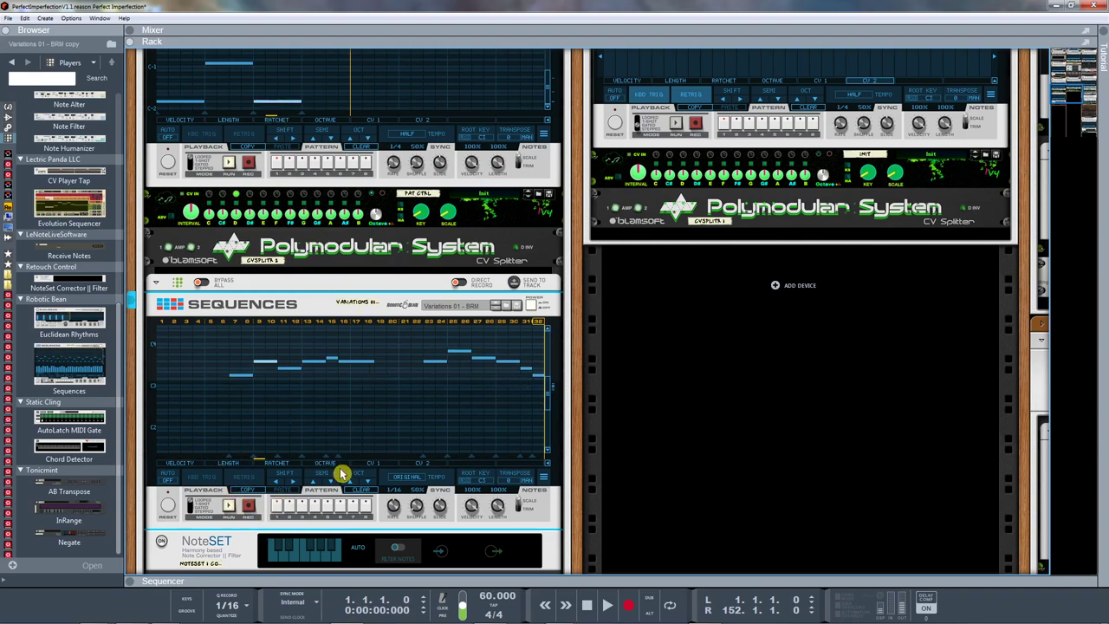
scroll(403, 229, "up", 2)
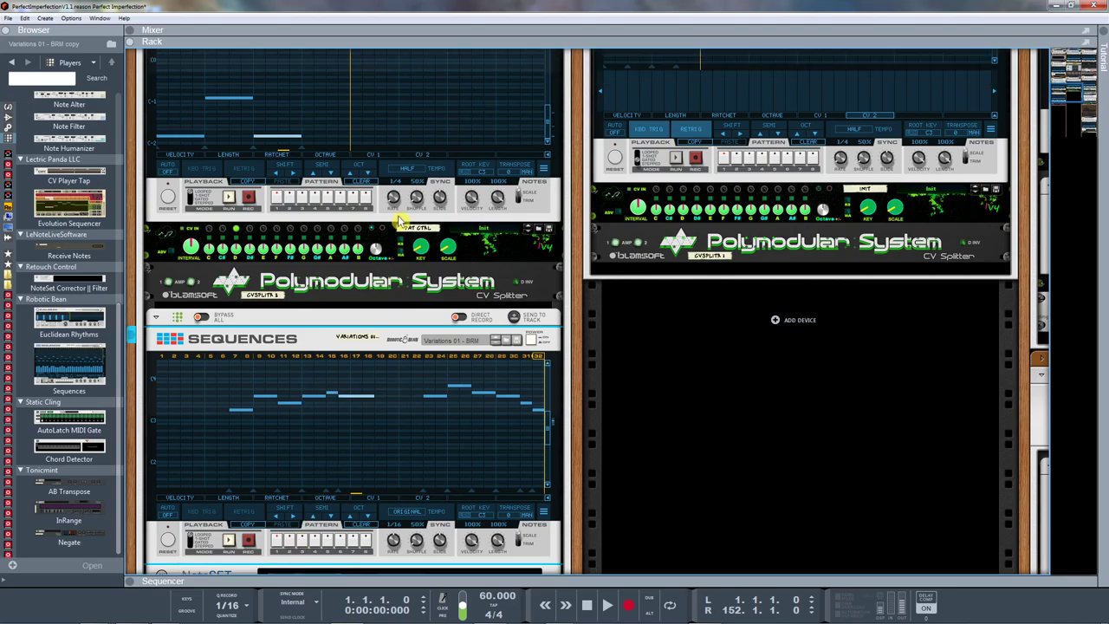
scroll(397, 236, "up", 1)
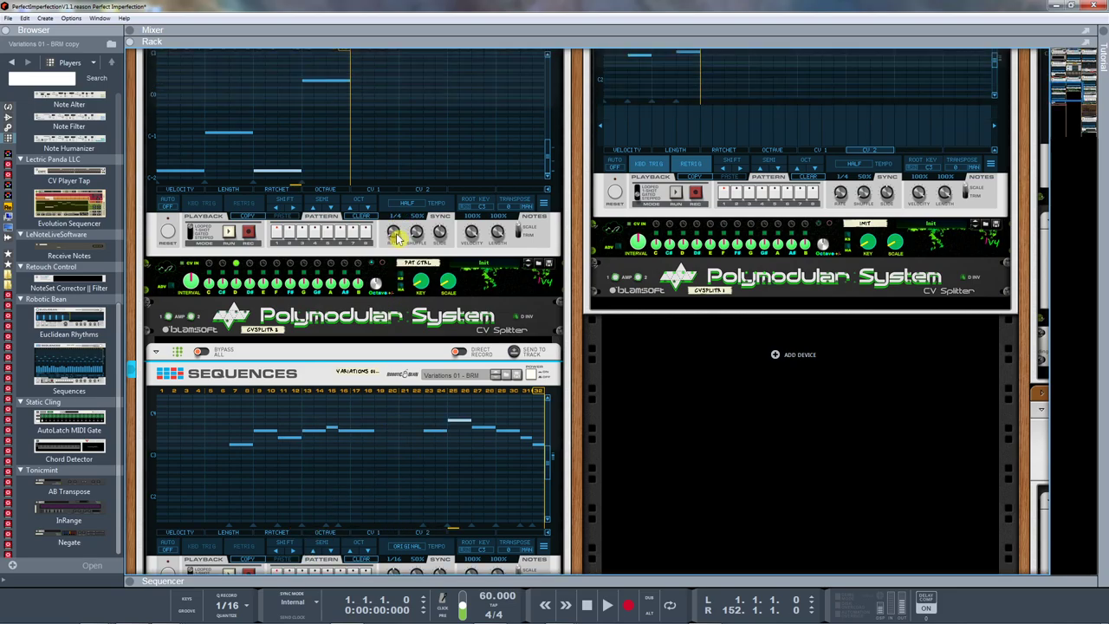
scroll(416, 416, "down", 2)
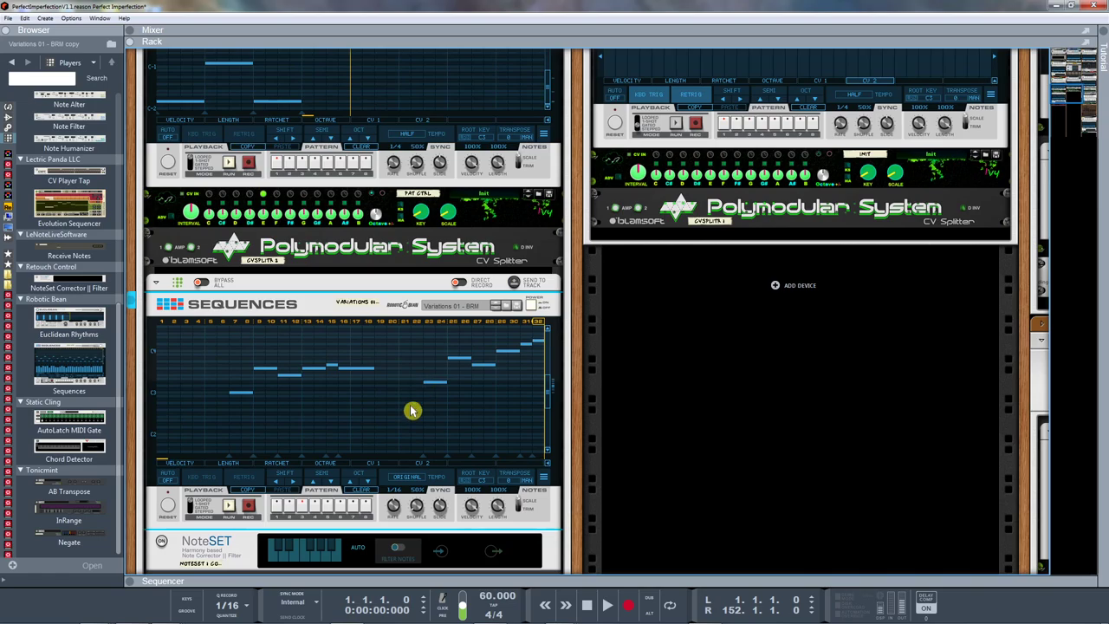
Stop the Pattern Selector and Variations Sequences players and set their playback modes back to Gated
left_click(228, 164)
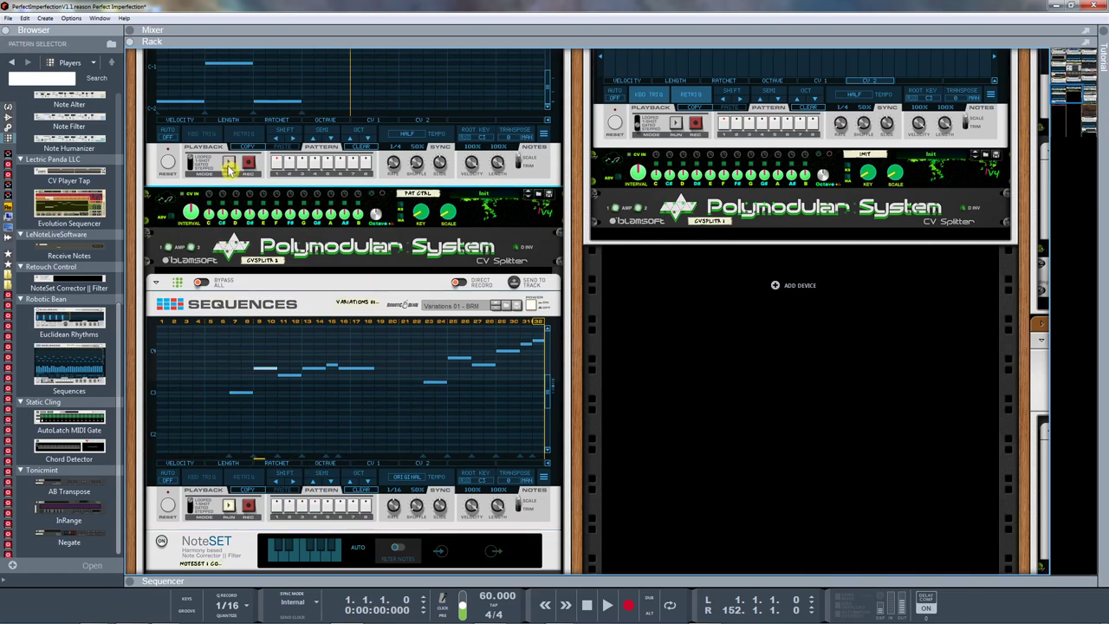
left_click(230, 510)
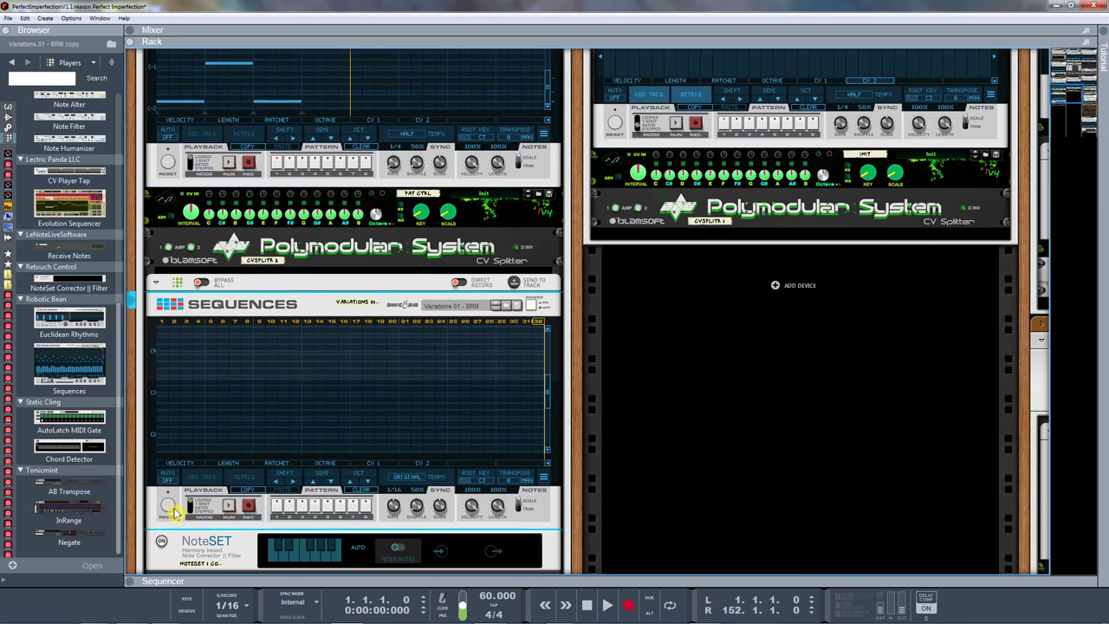
left_click(192, 511)
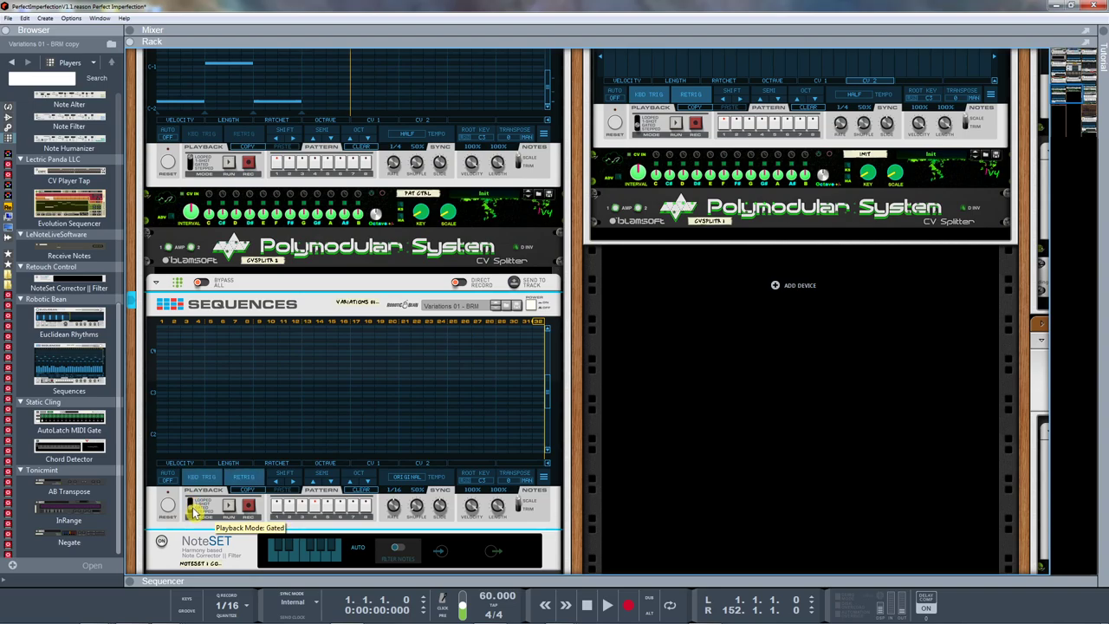
left_click_drag(194, 161, 192, 162)
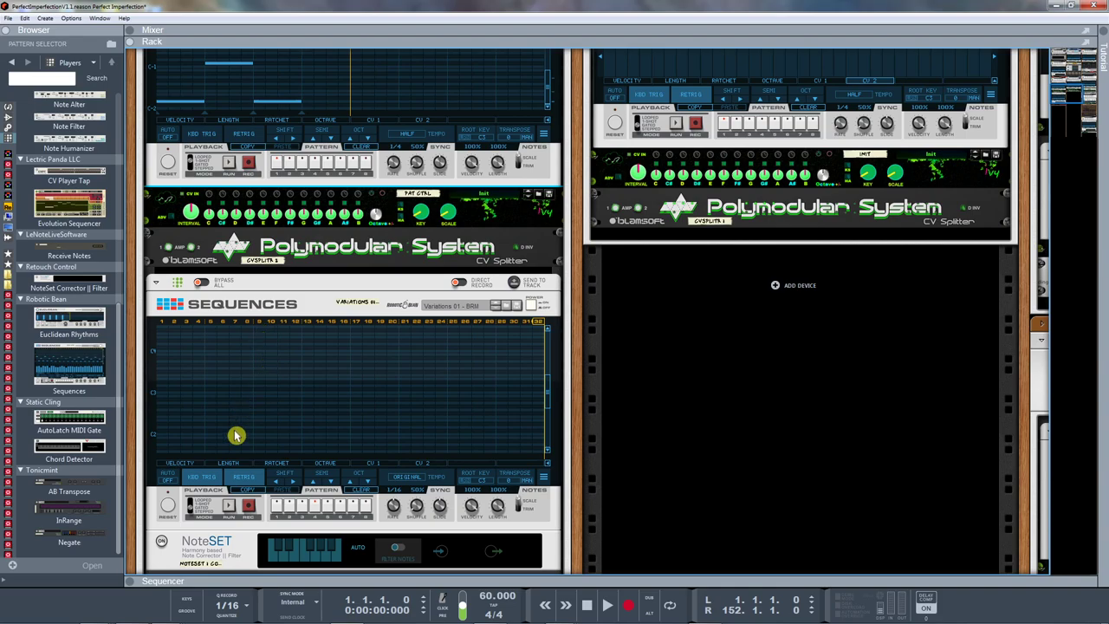
Check the tempo multiplier options of the MAIN CONTROL Sequences player and inspect its CV and trigger cabling on the rear of the rack
scroll(260, 112, "up", 2)
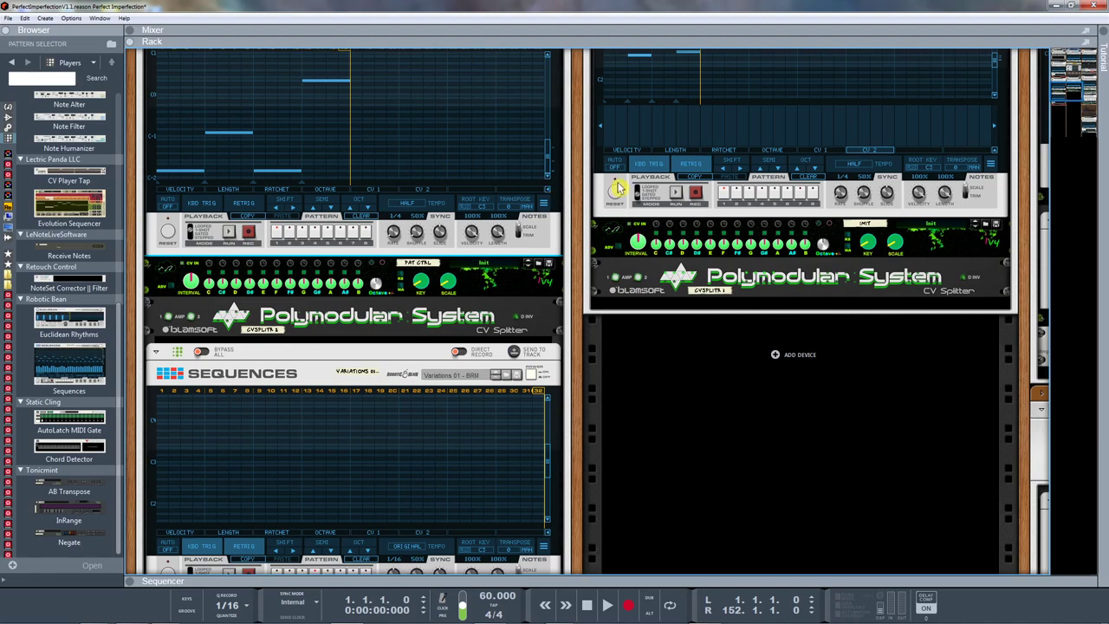
scroll(559, 206, "up", 10)
scroll(559, 206, "up", 5)
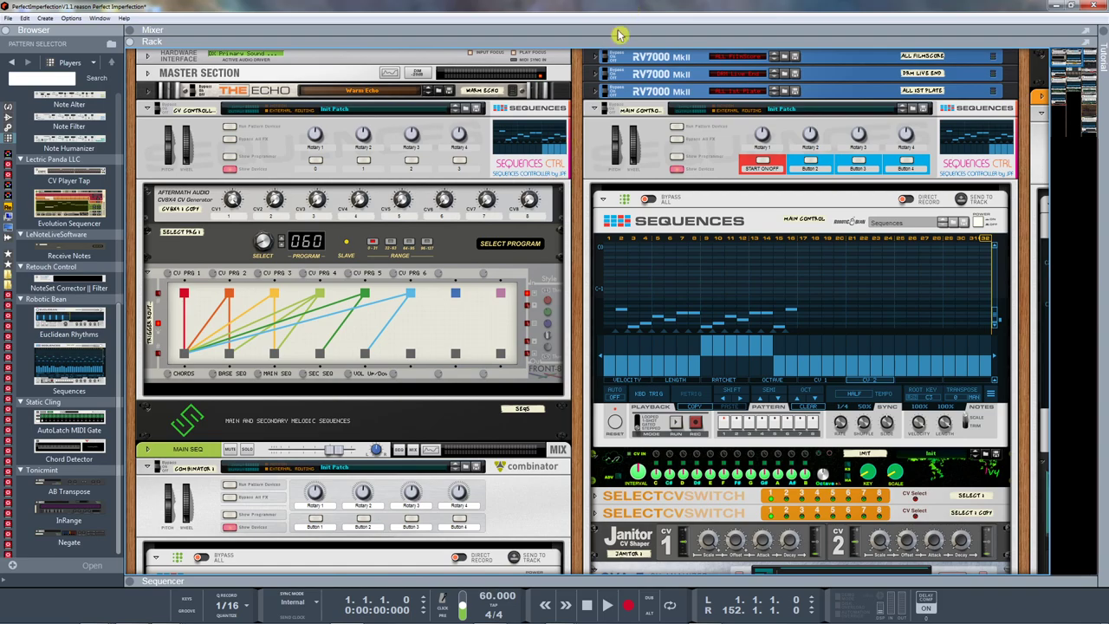
scroll(760, 316, "down", 3)
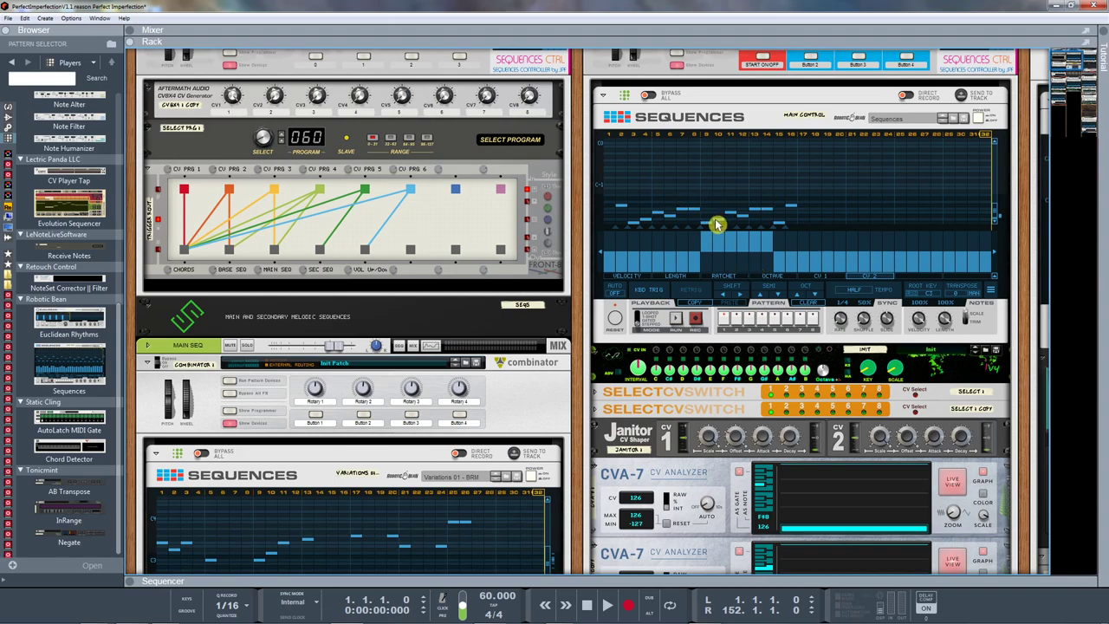
left_click(853, 289)
left_click(854, 289)
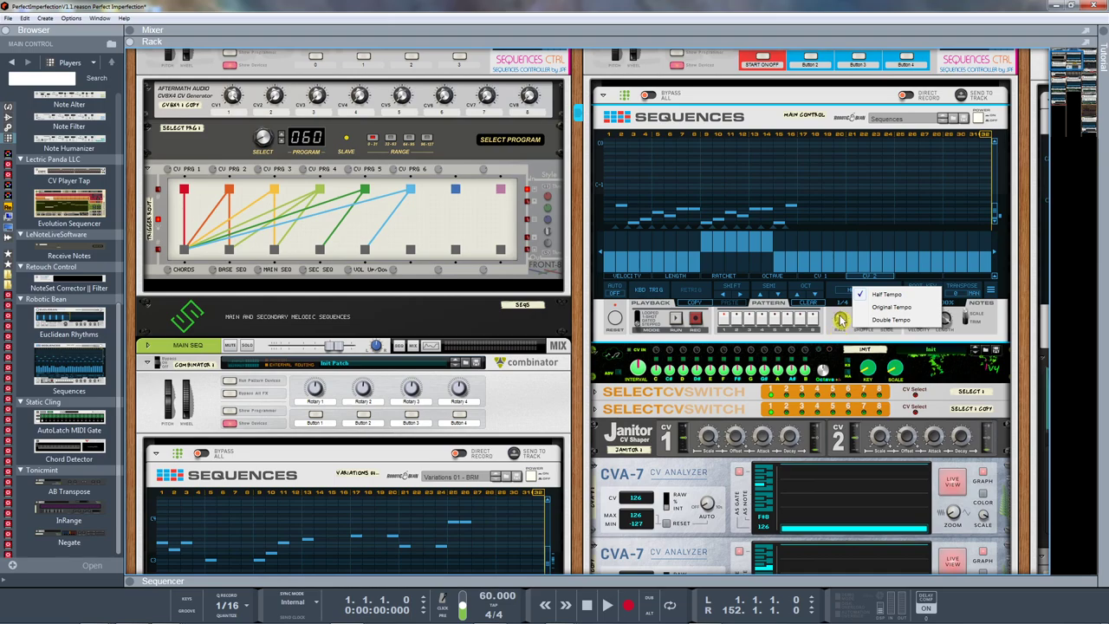
left_click(839, 321)
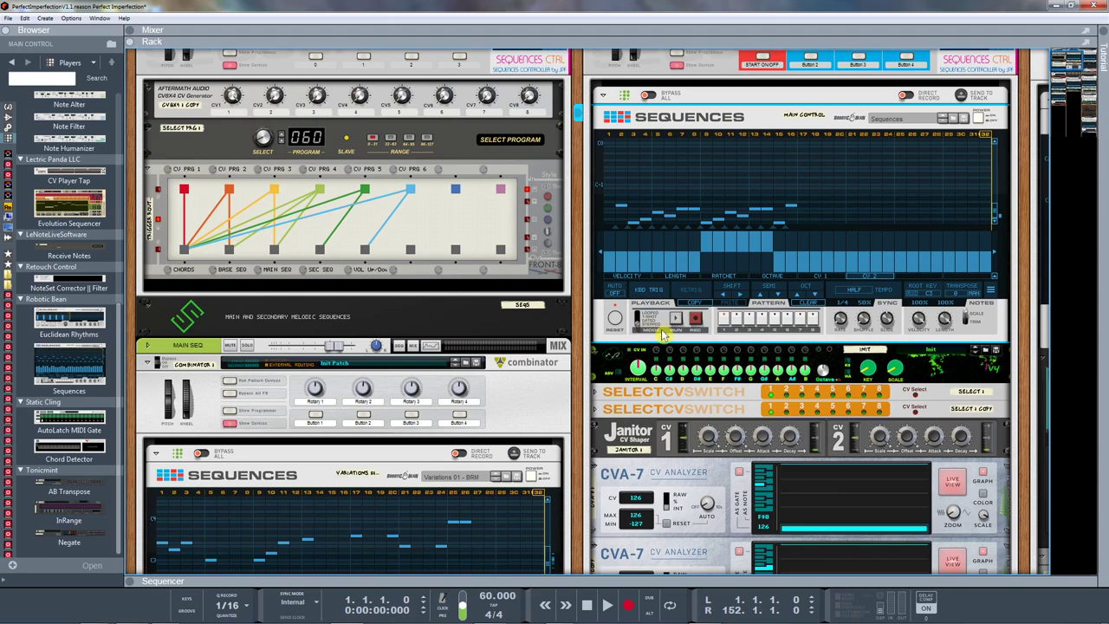
key("Tab")
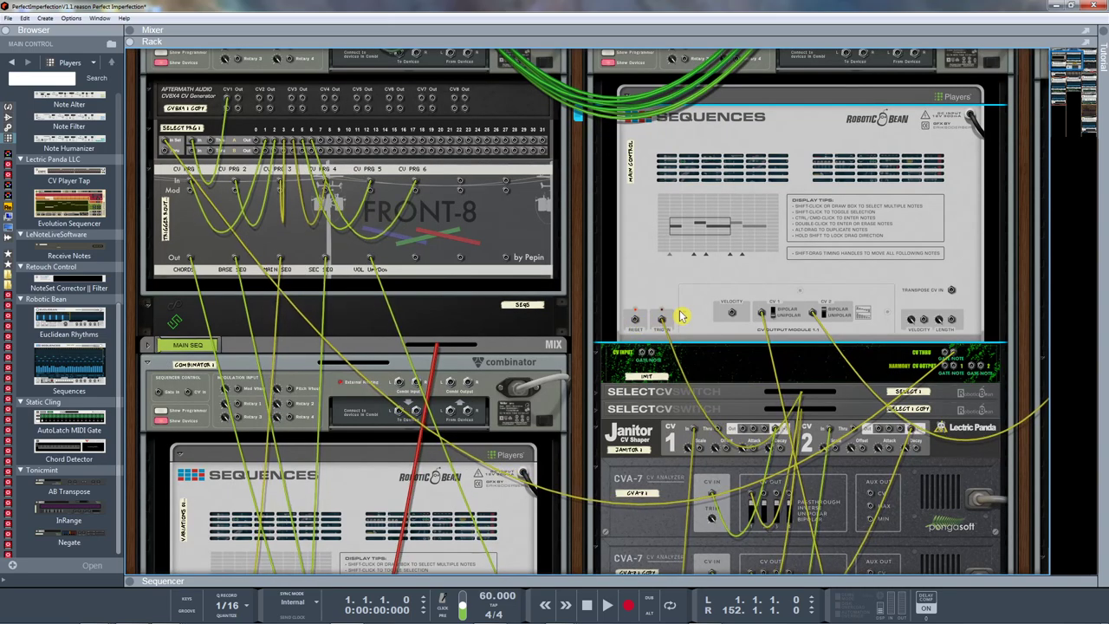
key("Tab")
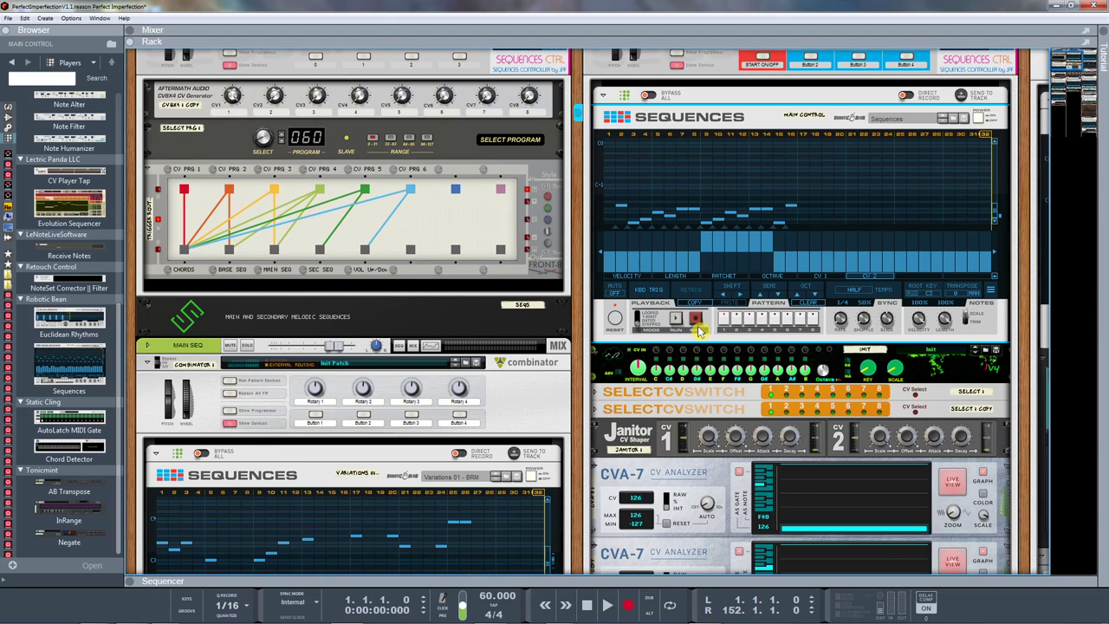
Switch on START ON/OFF on the main controller Combinator and watch the MAIN CONTROL notes drive the program selection
scroll(697, 325, "down", 5)
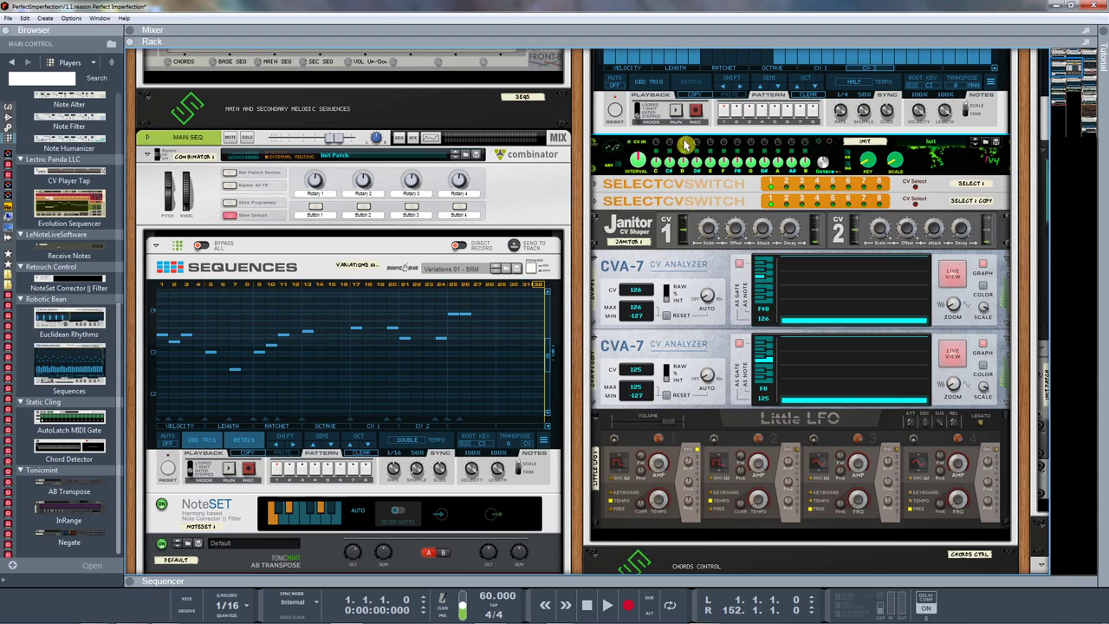
scroll(687, 145, "up", 3)
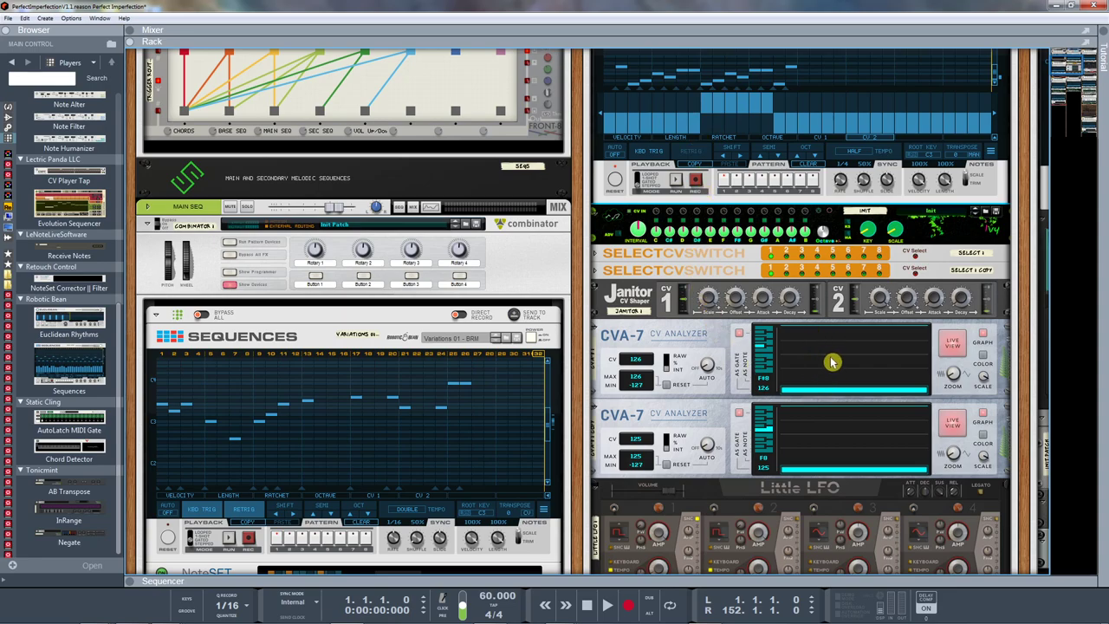
scroll(830, 359, "up", 6)
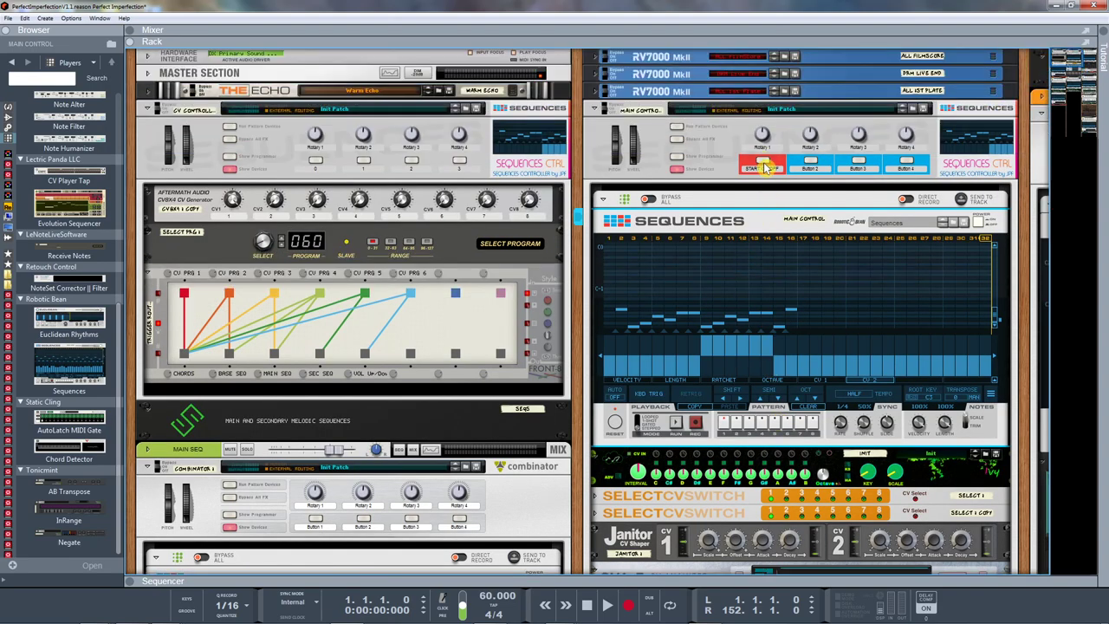
scroll(904, 379, "down", 5)
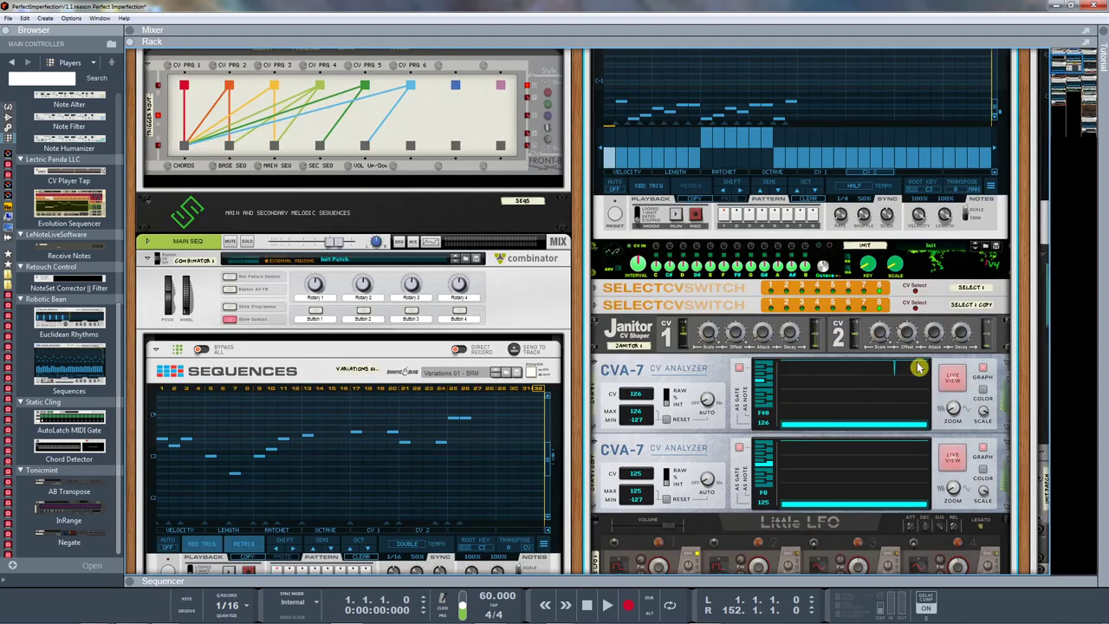
scroll(921, 391, "up", 1)
scroll(921, 392, "up", 1)
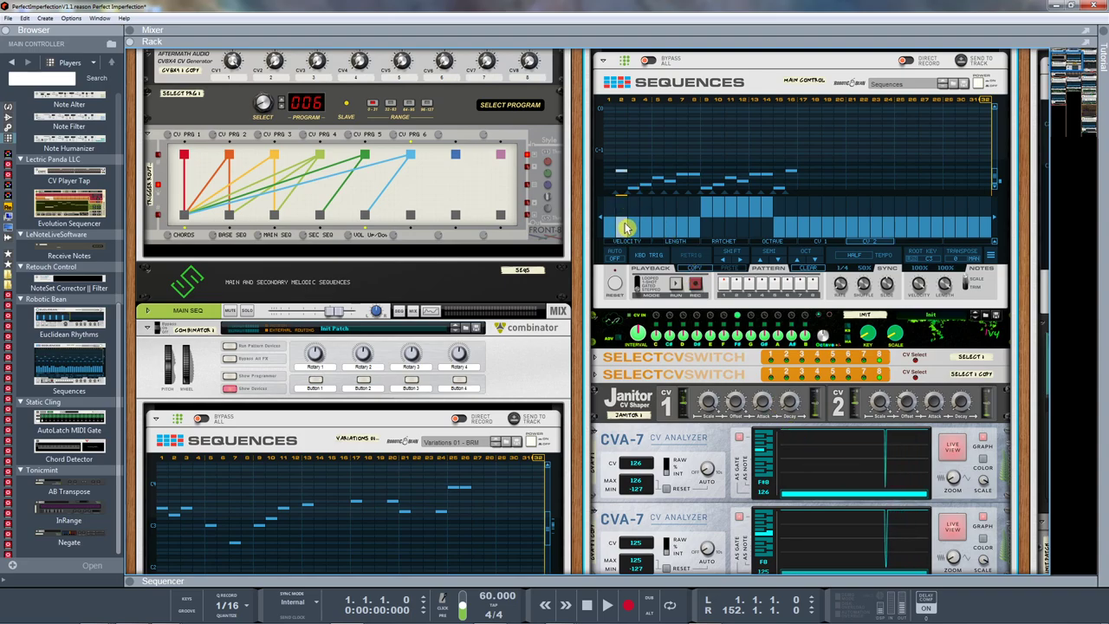
left_click(621, 192)
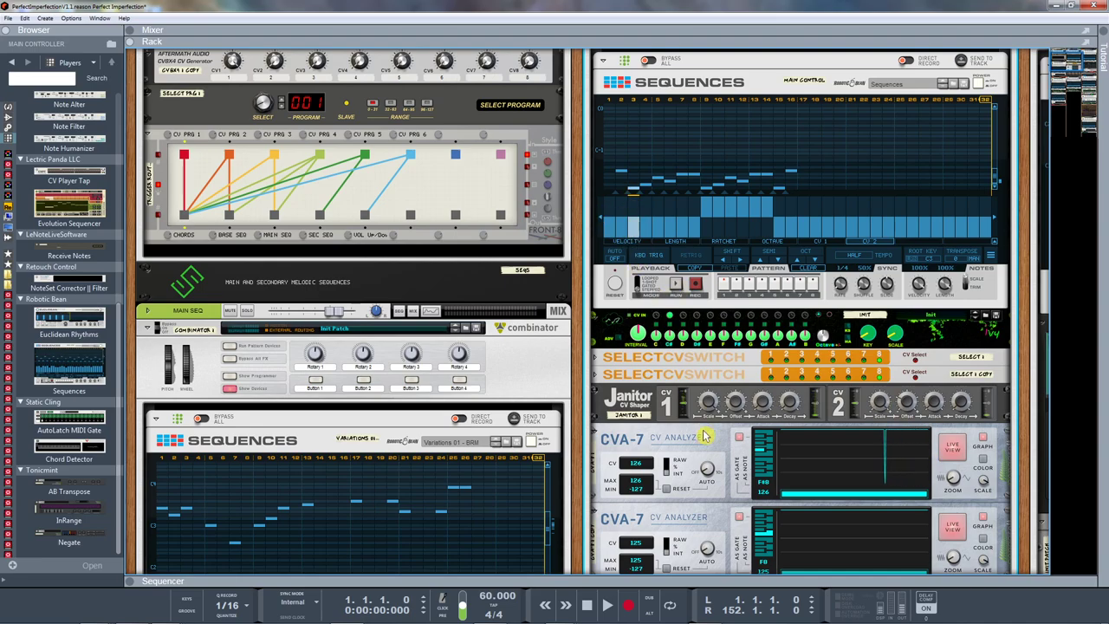
Switch off START ON/OFF on the main controller Combinator and show its hidden devices again
scroll(650, 243, "up", 3)
left_click(676, 169)
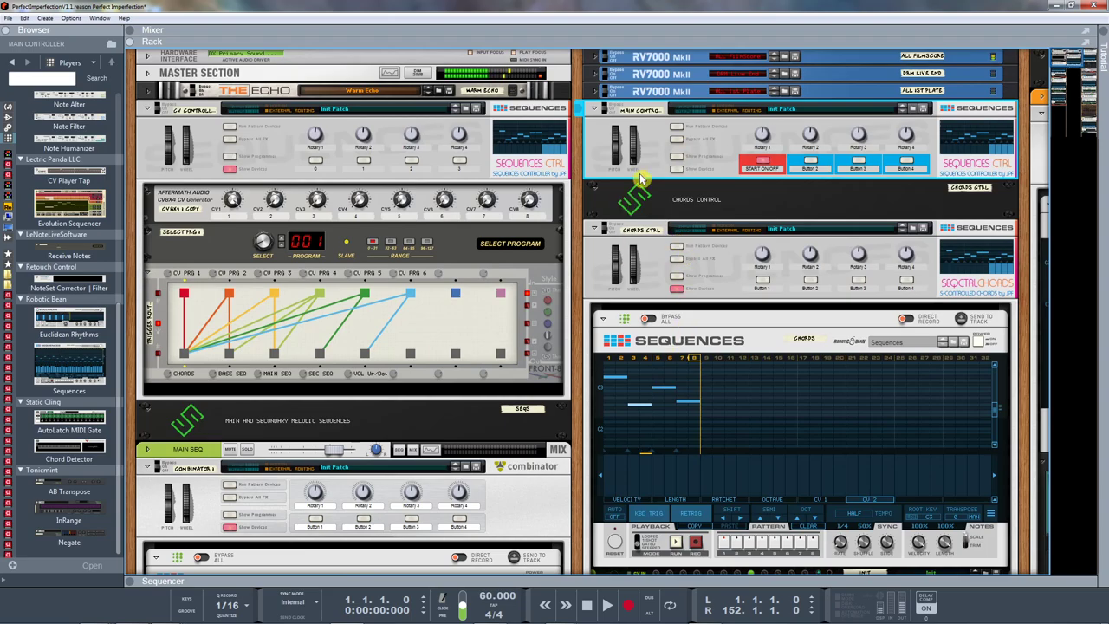
left_click(762, 164)
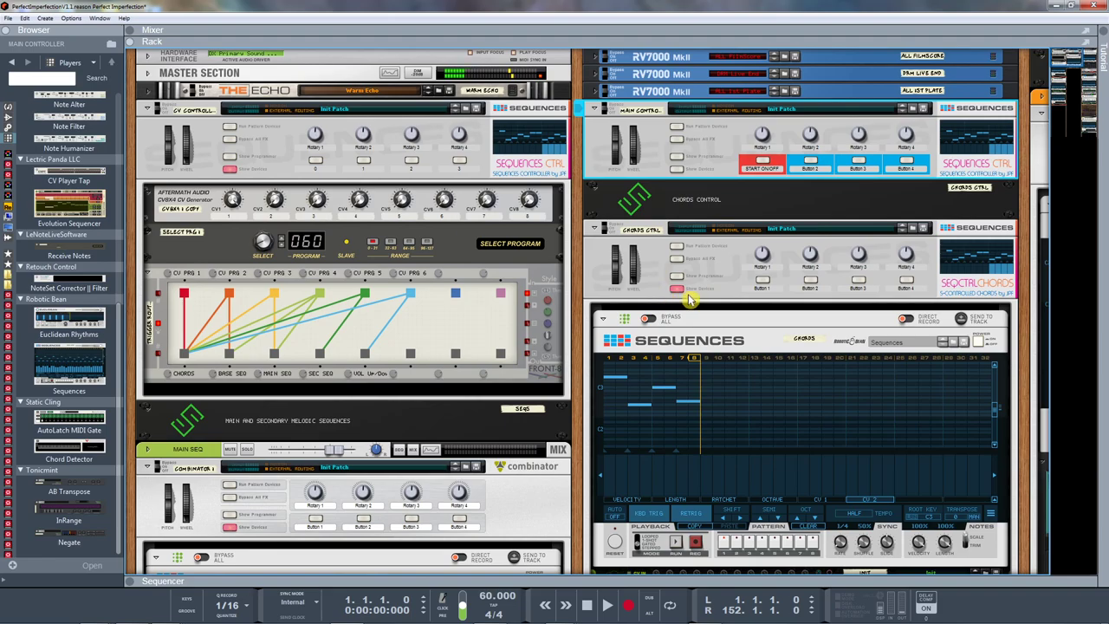
left_click(683, 170)
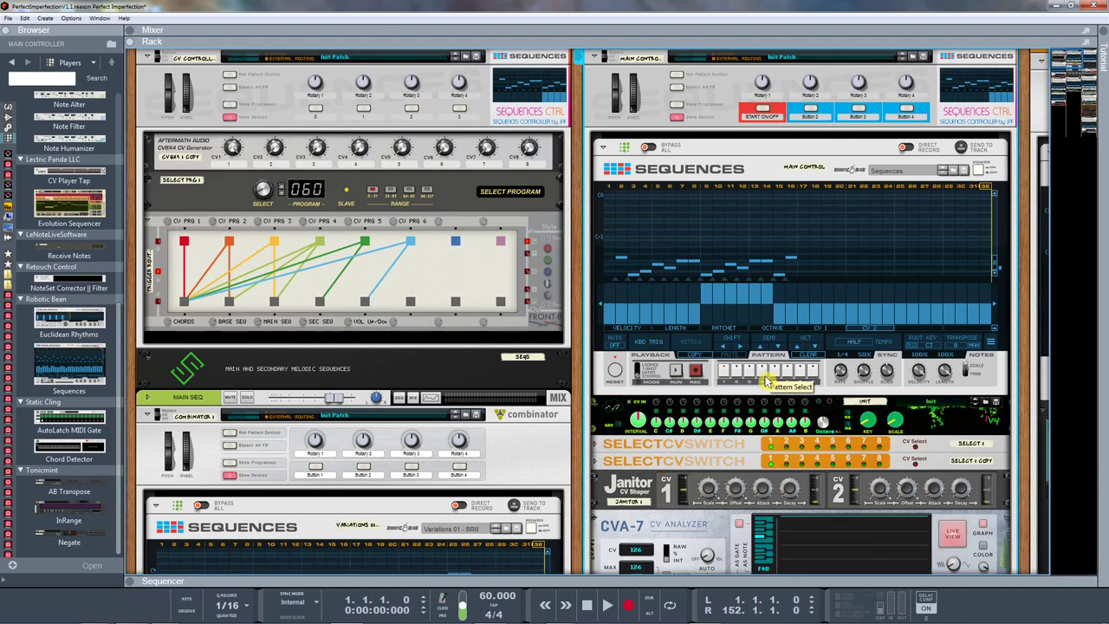
Unfold the Select 1 and Select 1 Copy CV switches on the rear of the rack and inspect their cabling
scroll(741, 489, "down", 3)
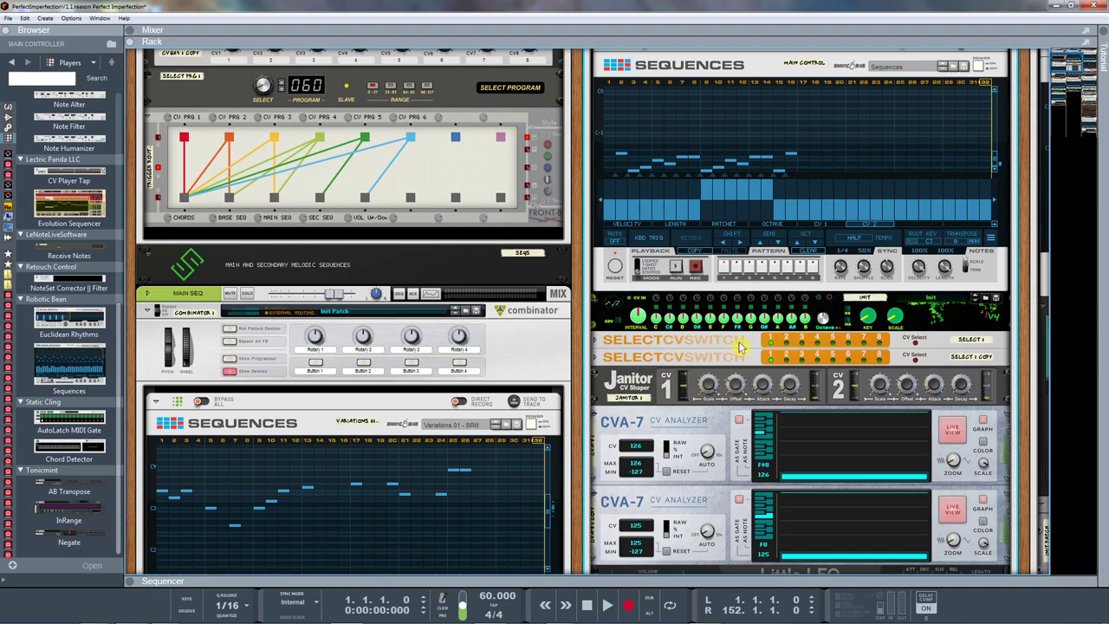
key("Tab")
left_click(598, 341)
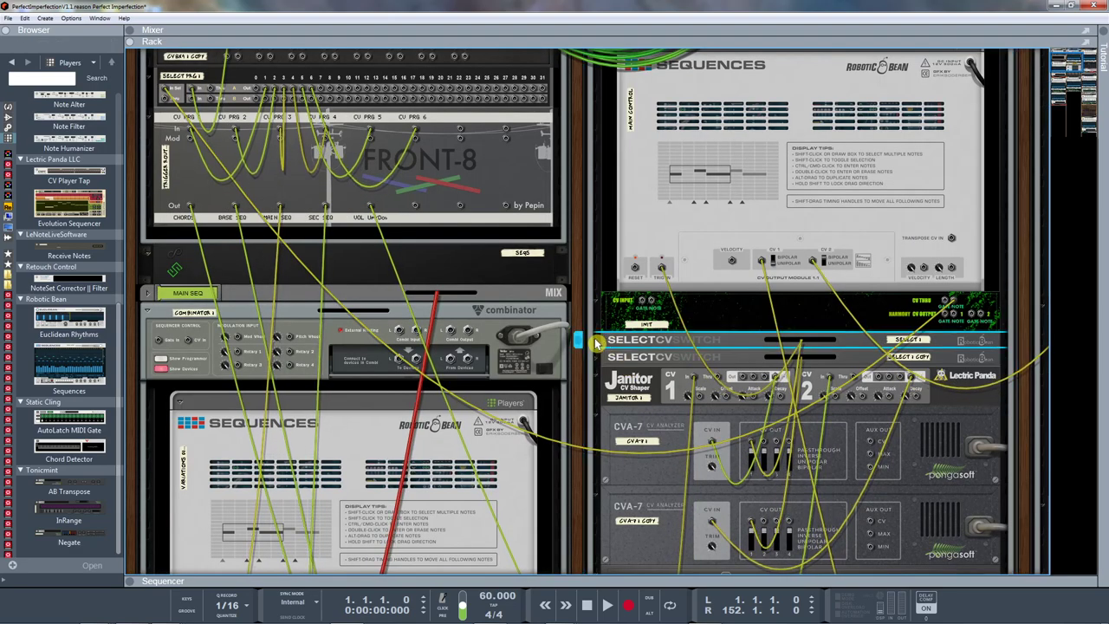
left_click(598, 341)
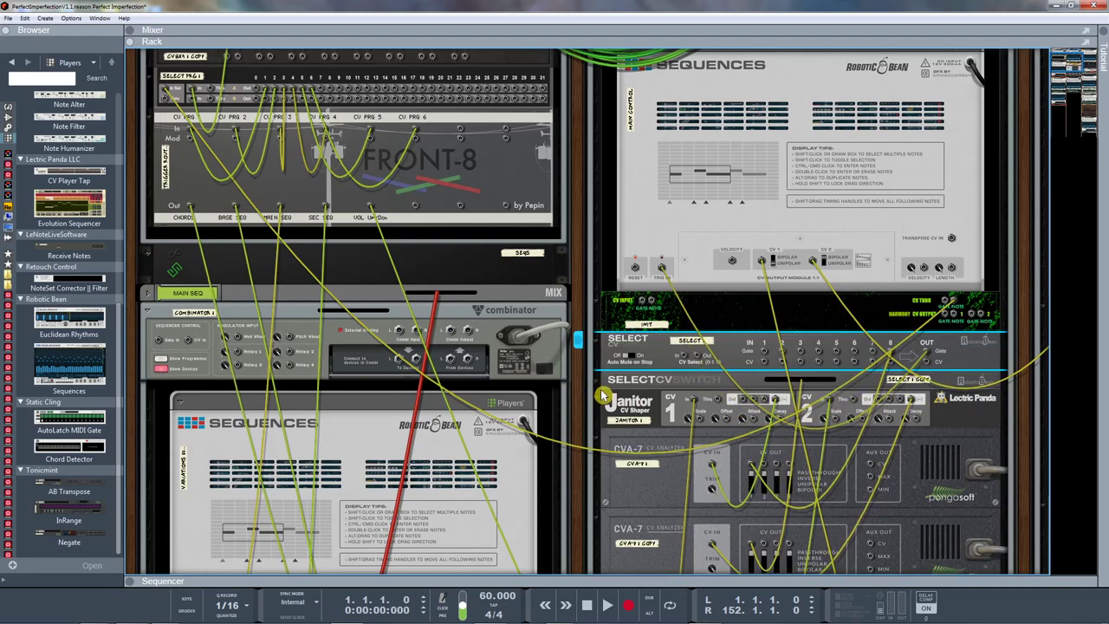
left_click(598, 382)
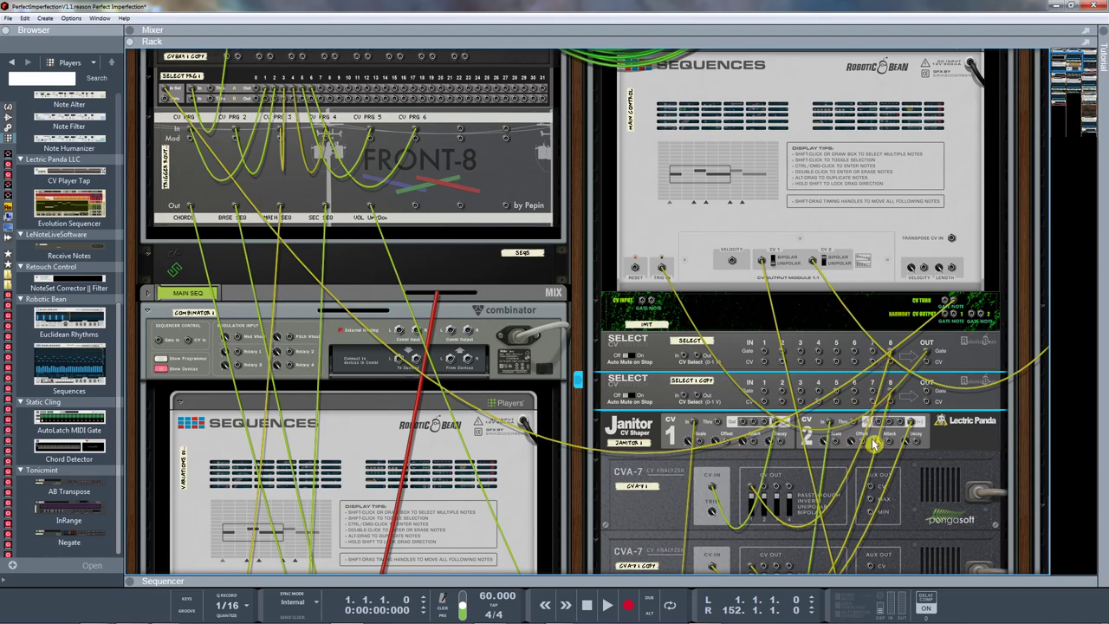
key("Tab")
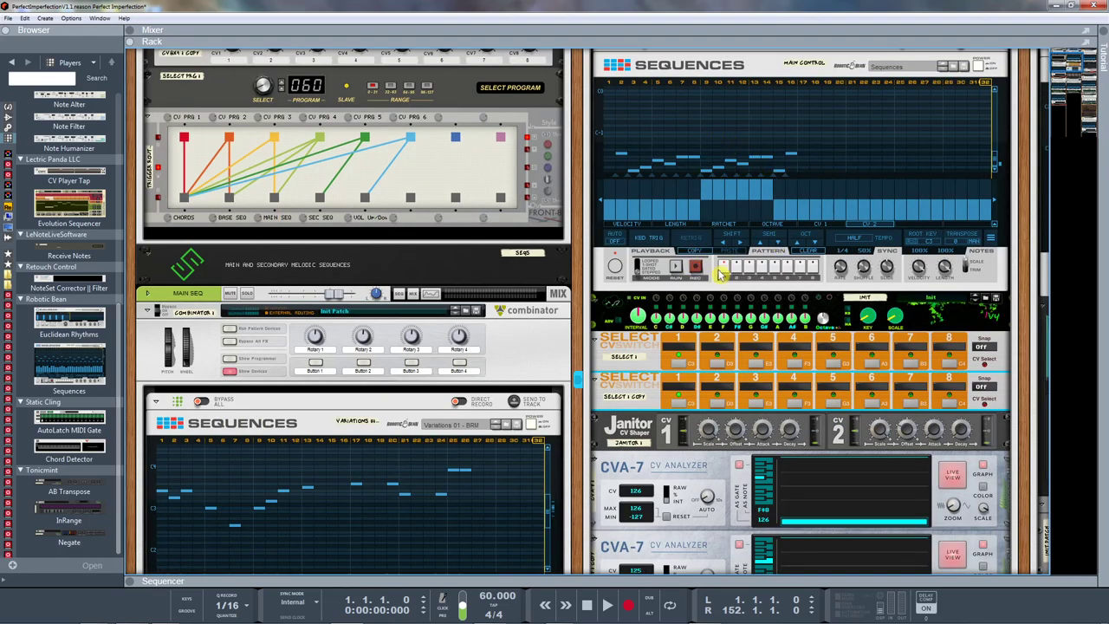
Show the main controller's programmer and inspect how Button 1 is routed to the Channel of Select 1
scroll(733, 213, "up", 3)
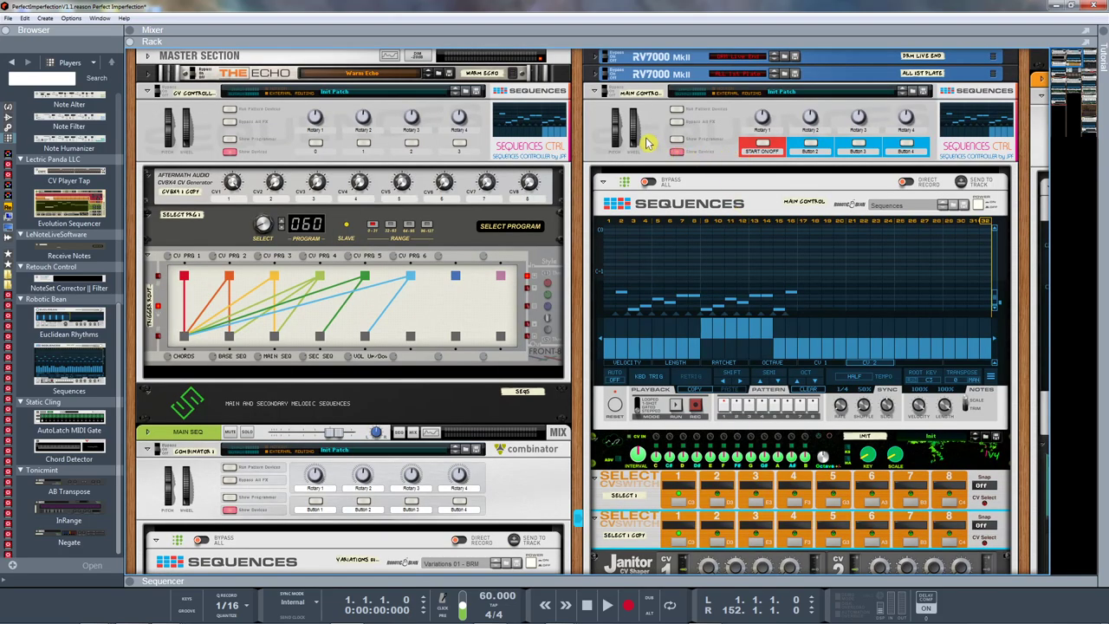
left_click(680, 141)
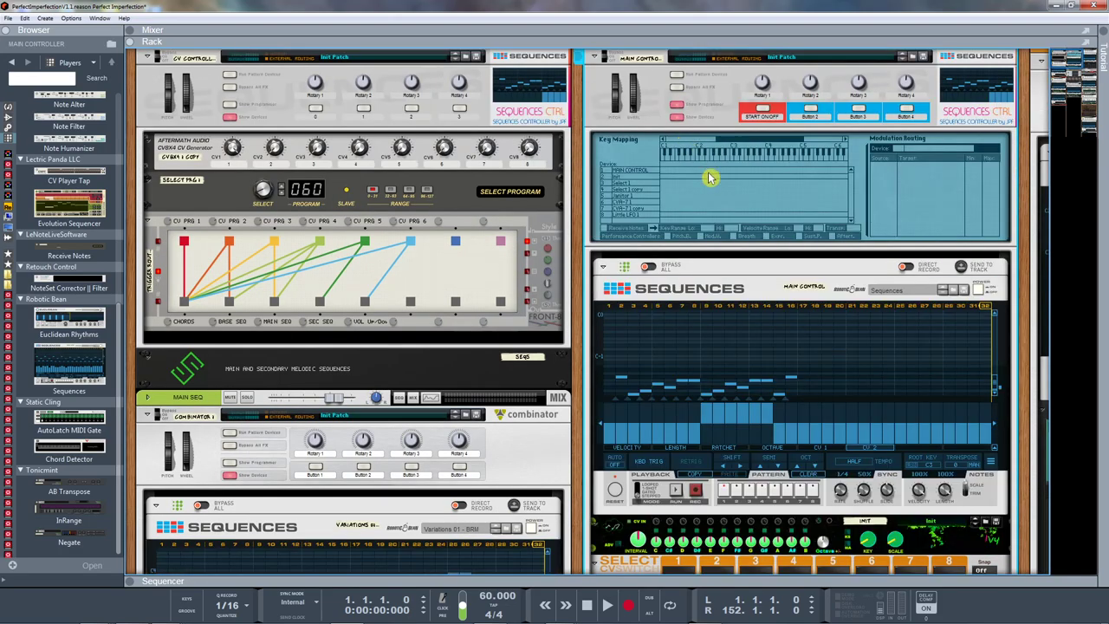
left_click(627, 184)
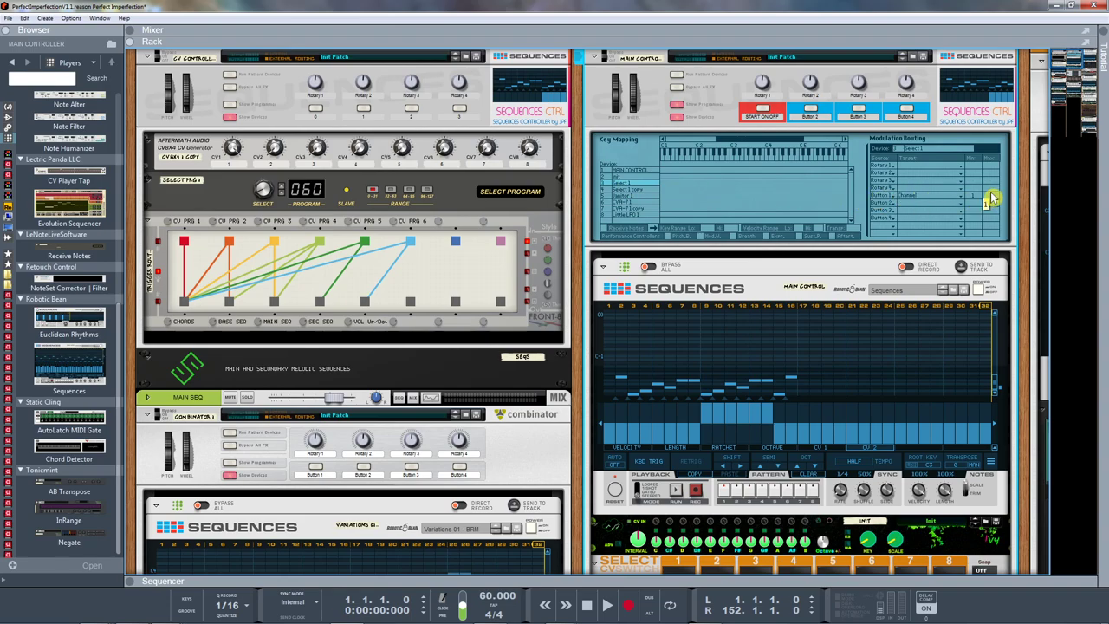
scroll(845, 552, "down", 2)
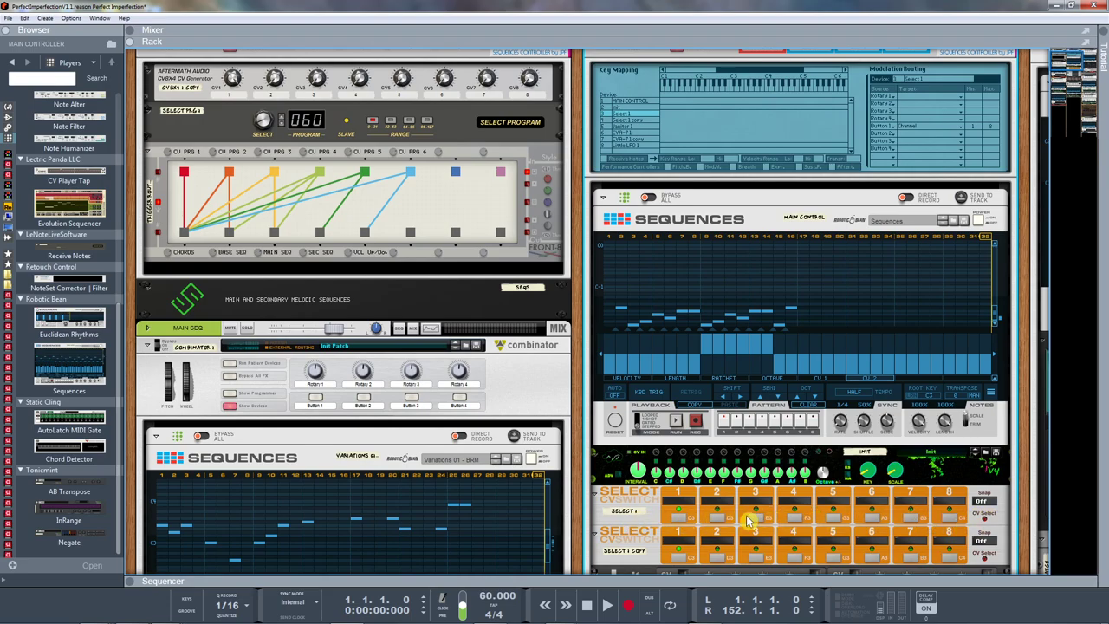
scroll(692, 312, "up", 3)
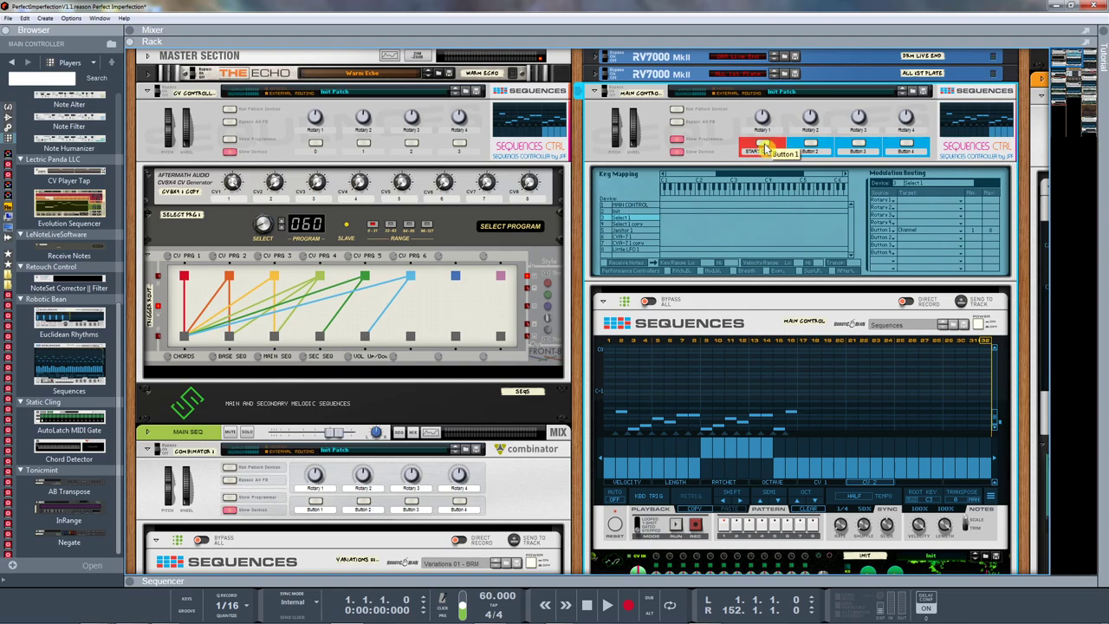
Examine the start chain from the main controller's button through the Select switches, Janitor and CVA-7 analyzers to the Little LFO
scroll(764, 150, "down", 8)
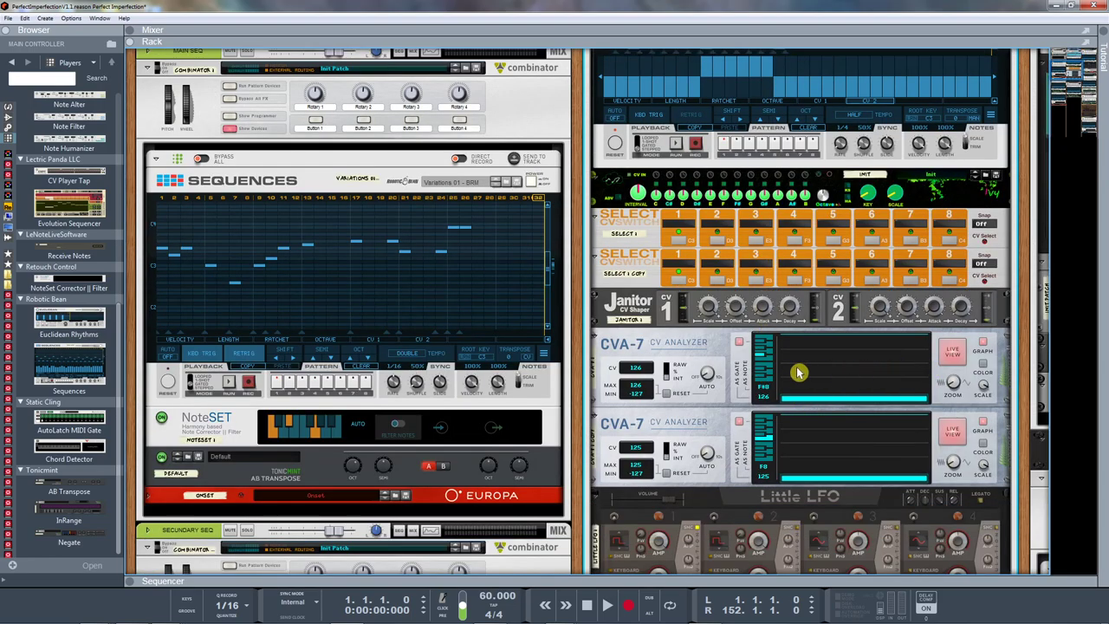
scroll(800, 373, "down", 3)
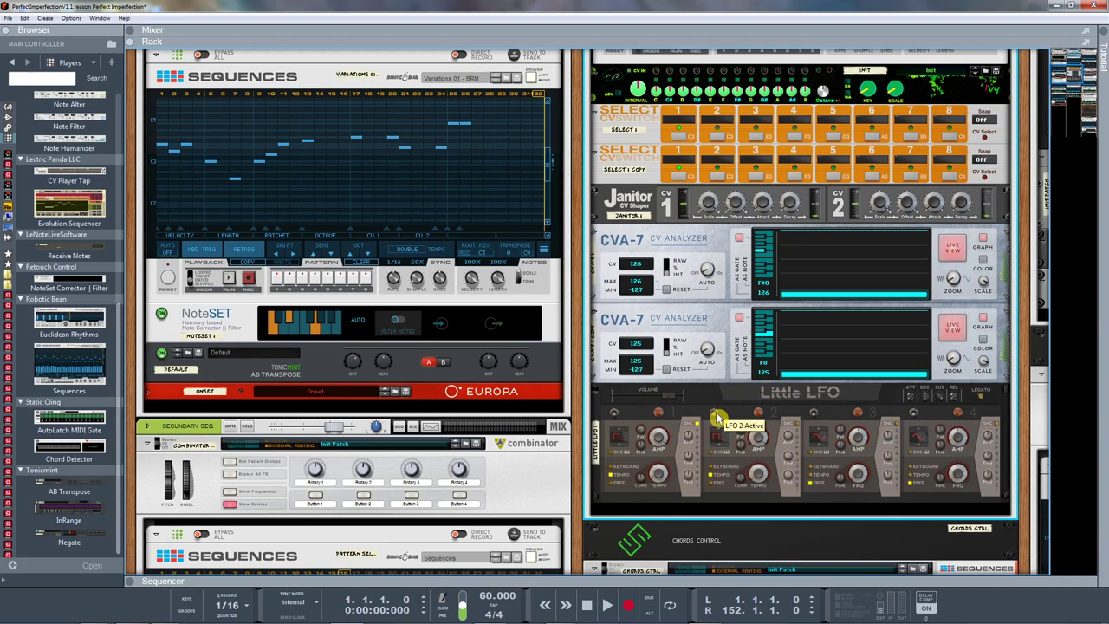
scroll(690, 407, "up", 6)
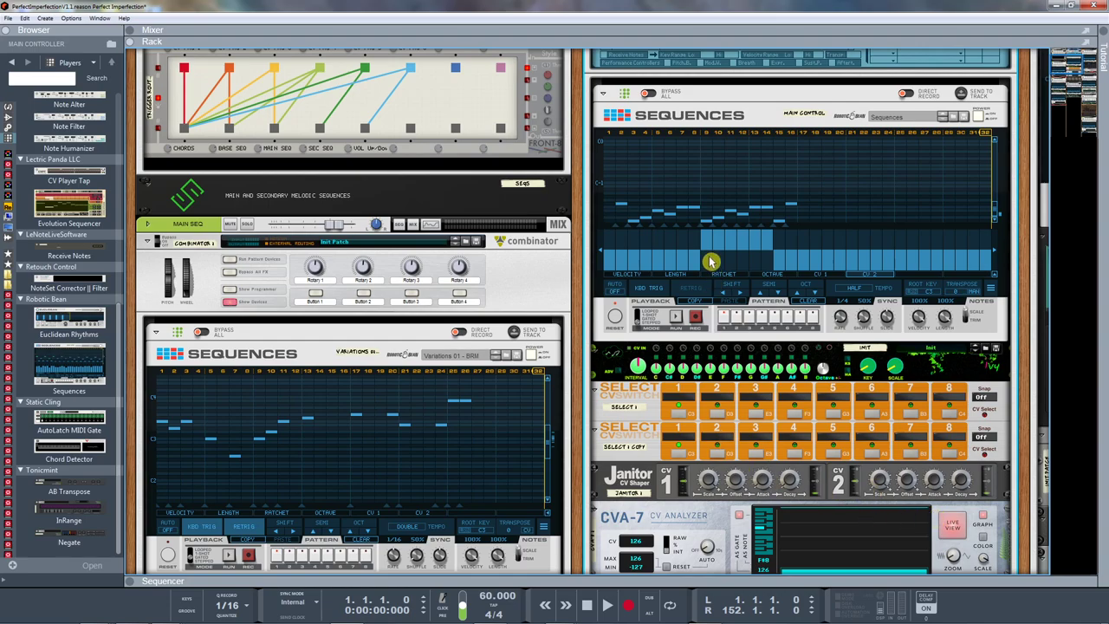
scroll(713, 261, "up", 5)
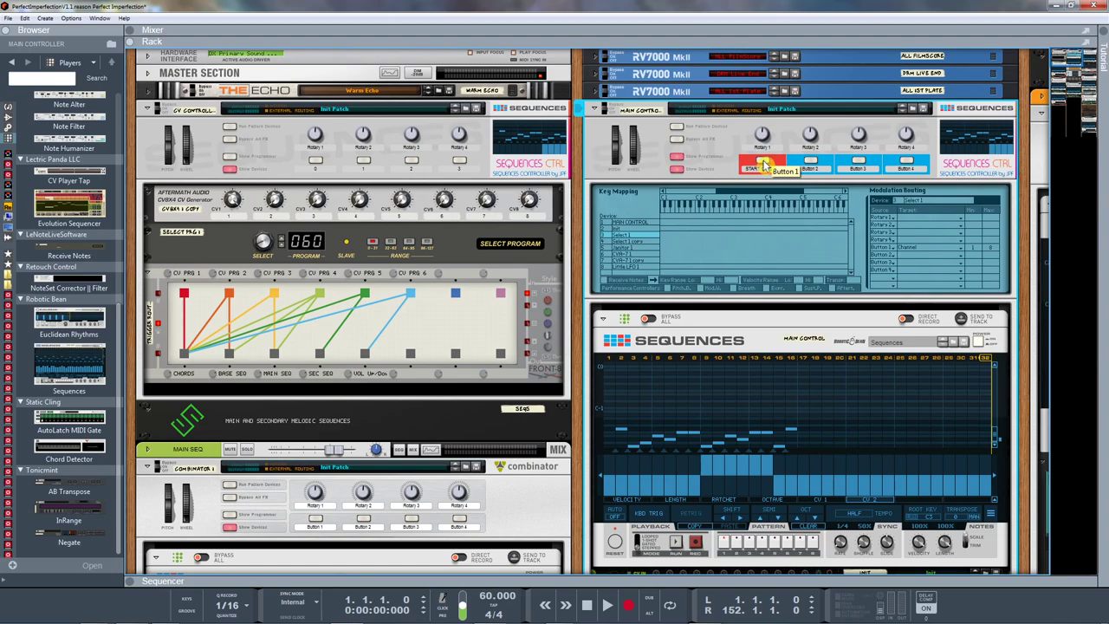
scroll(764, 164, "down", 5)
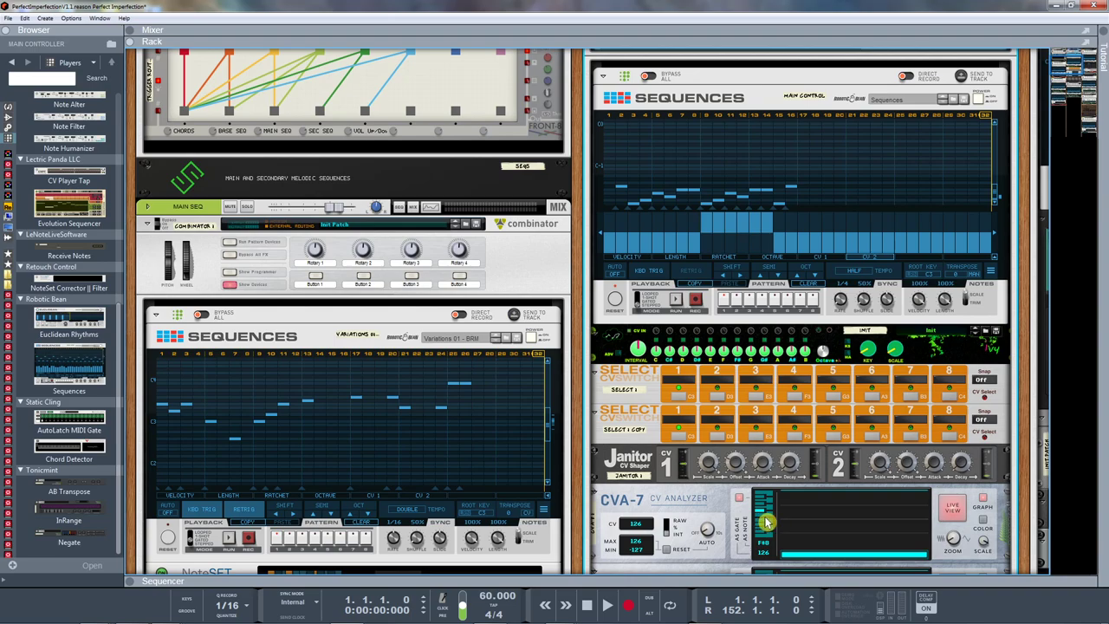
Examine the main controller's CVA-7 analyzers and the amplitude setting of LFO 1 on the Little LFO
scroll(804, 524, "down", 5)
scroll(804, 525, "down", 2)
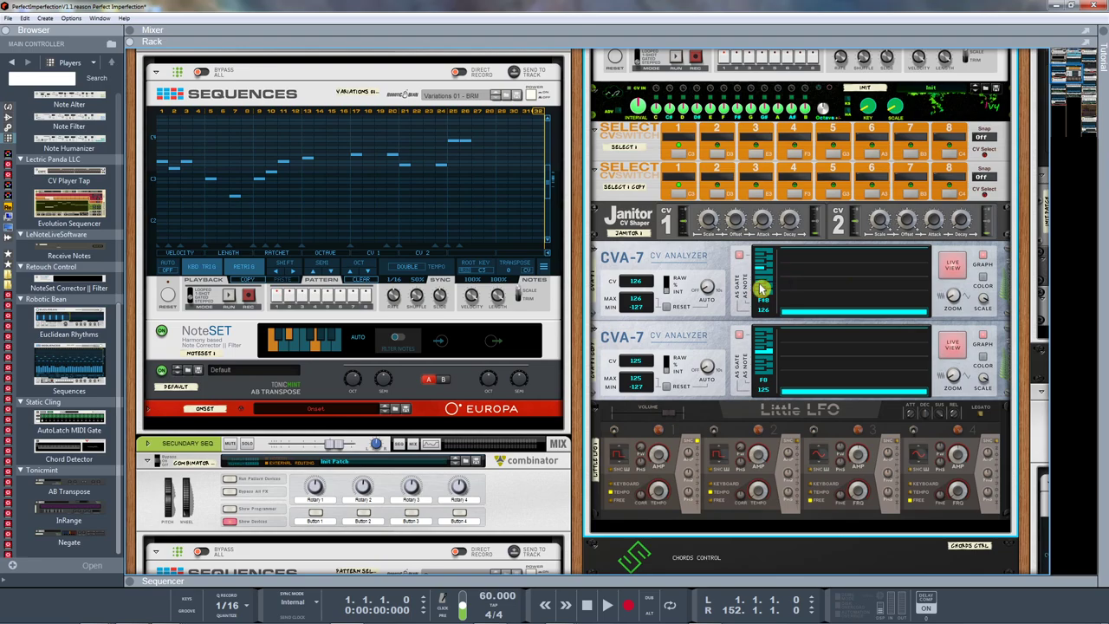
mouse_move(659, 457)
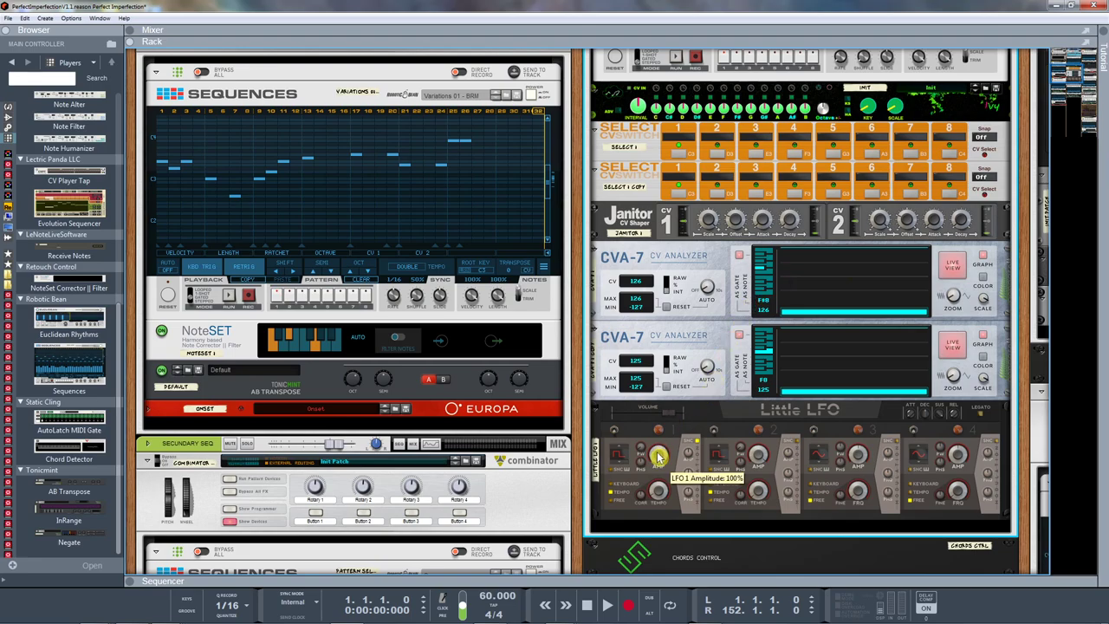
scroll(659, 456, "down", 2)
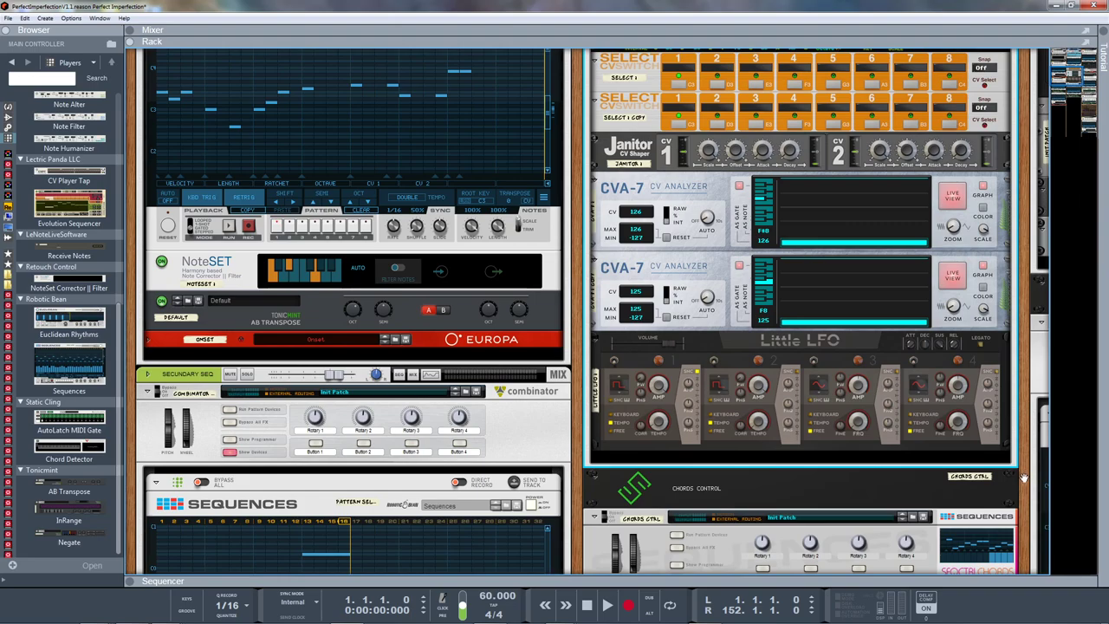
Examine the strings volume controller Combinator, from its Sequences player through the AutoLatch to the Selig Gain
scroll(583, 341, "right", 6)
scroll(582, 342, "down", 2)
scroll(583, 341, "down", 2)
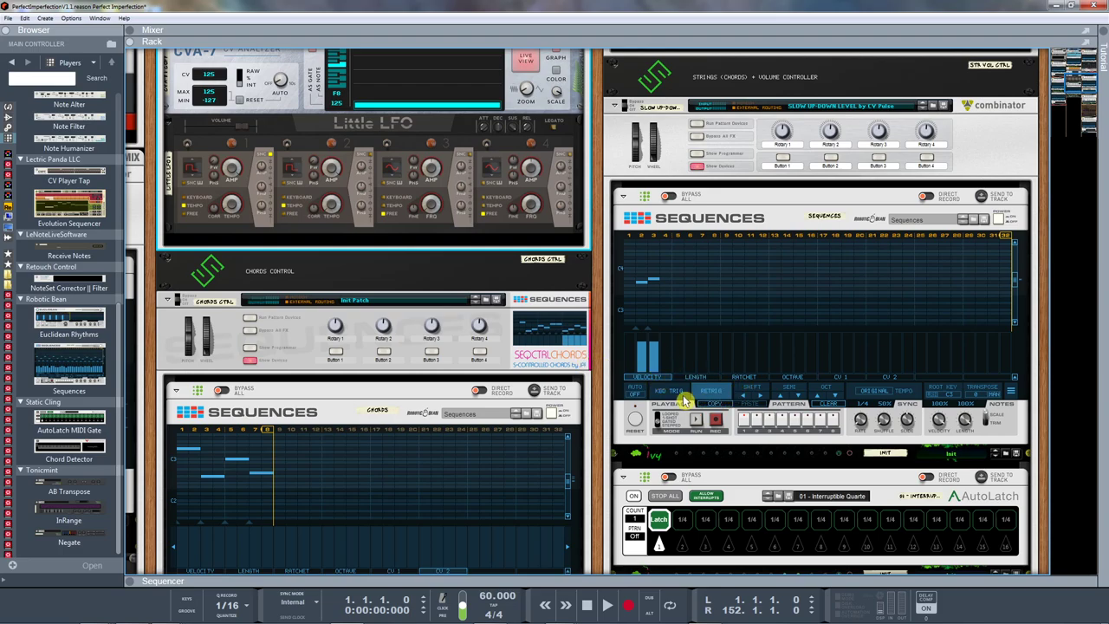
scroll(684, 401, "down", 8)
scroll(685, 389, "up", 5)
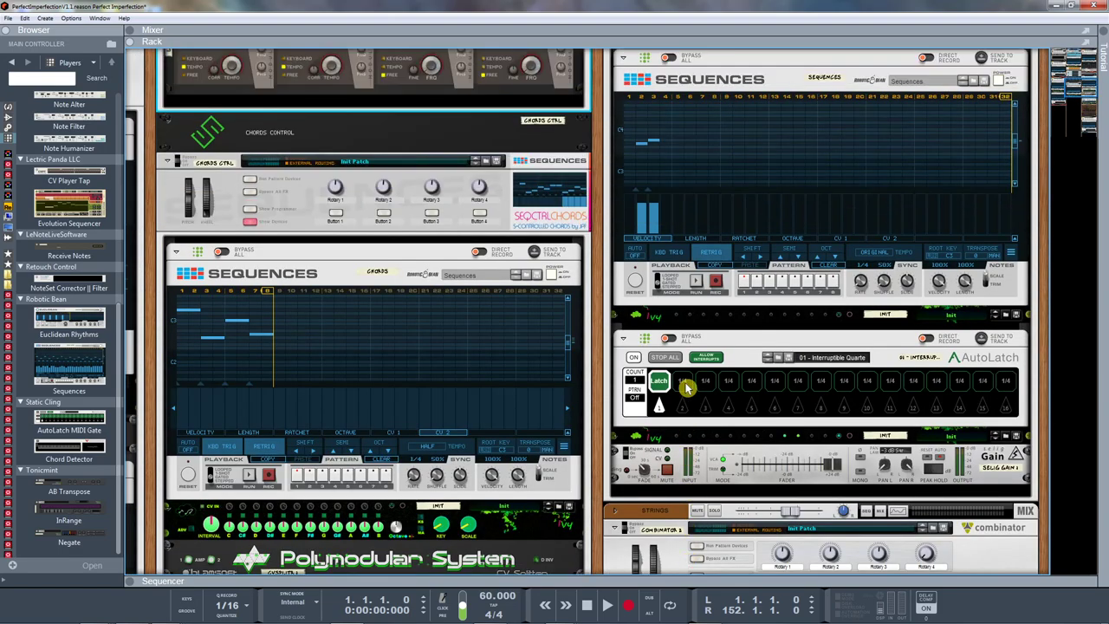
scroll(685, 389, "up", 4)
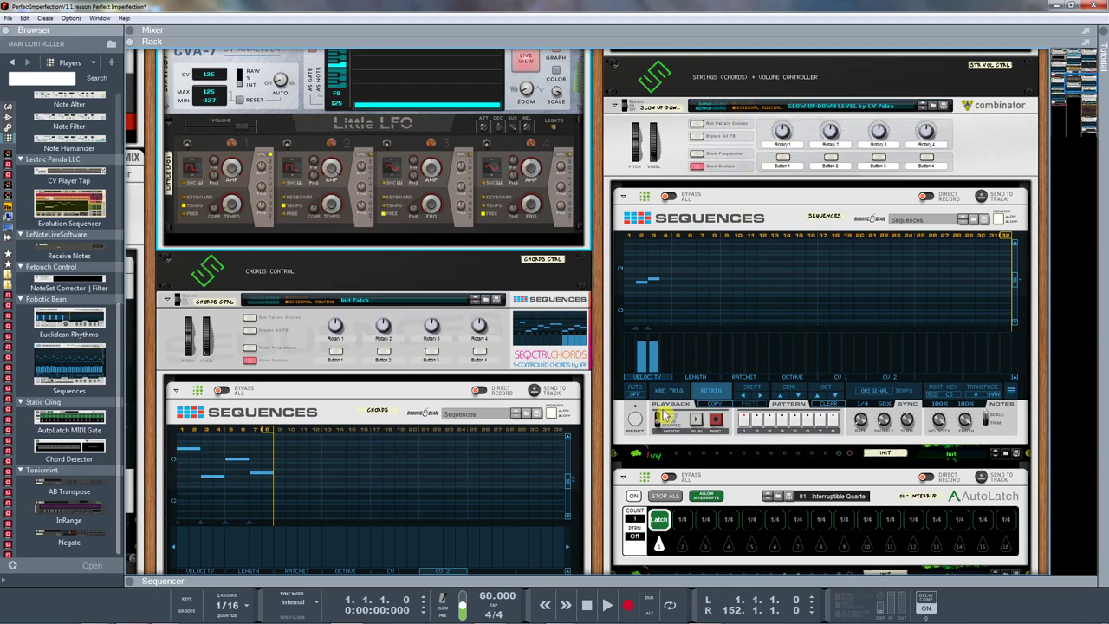
scroll(680, 400, "down", 1)
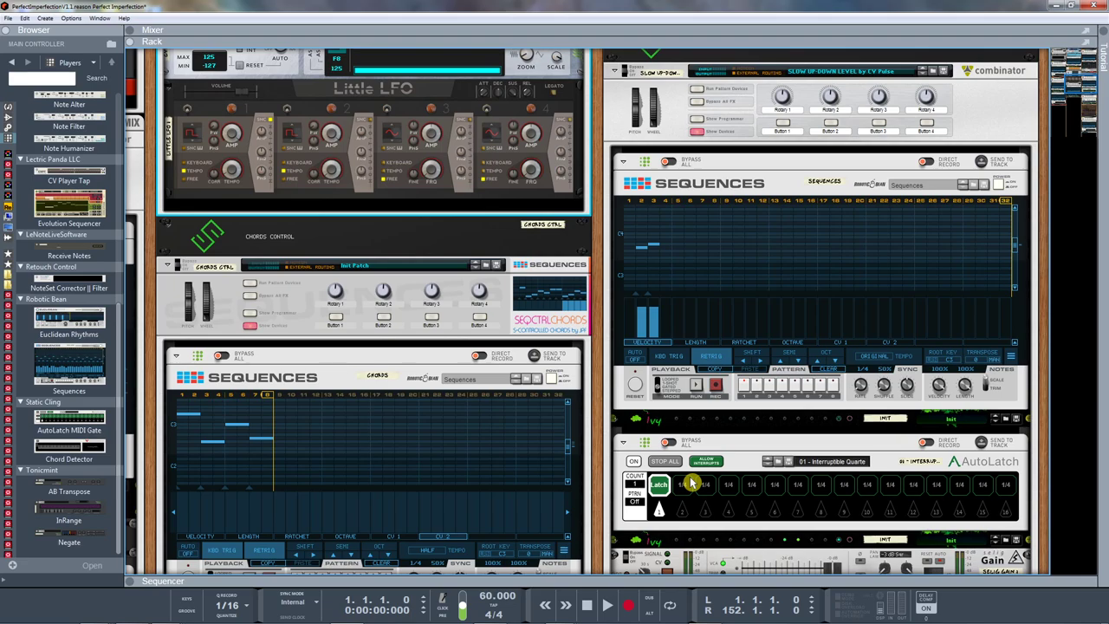
scroll(690, 483, "down", 2)
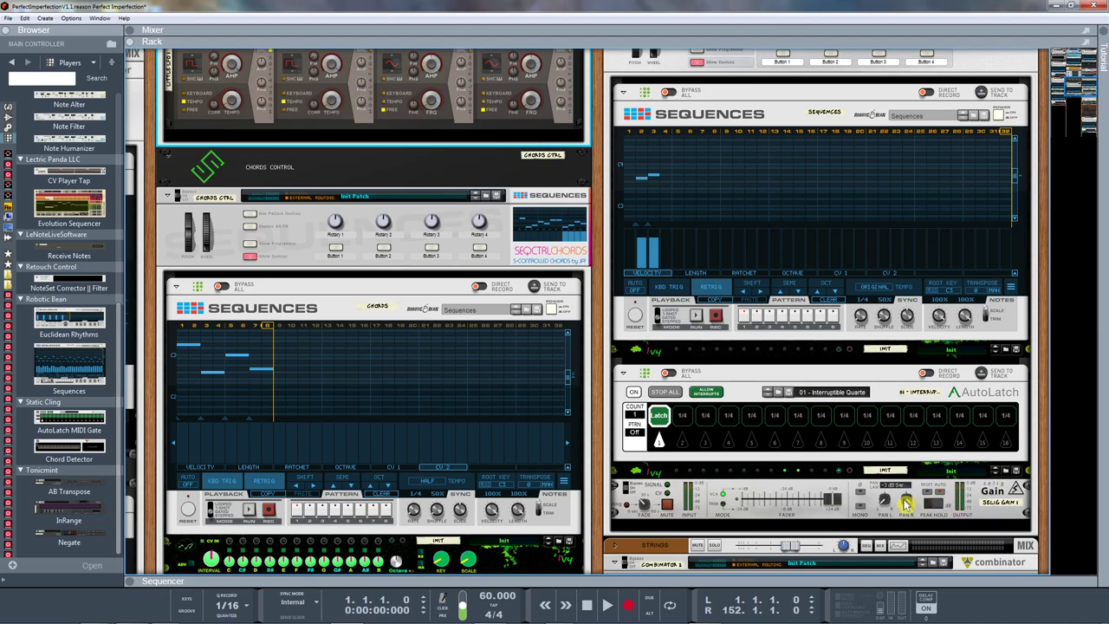
Inspect the mute button and fade time on the Selig Gain of the strings volume controller
mouse_move(889, 501)
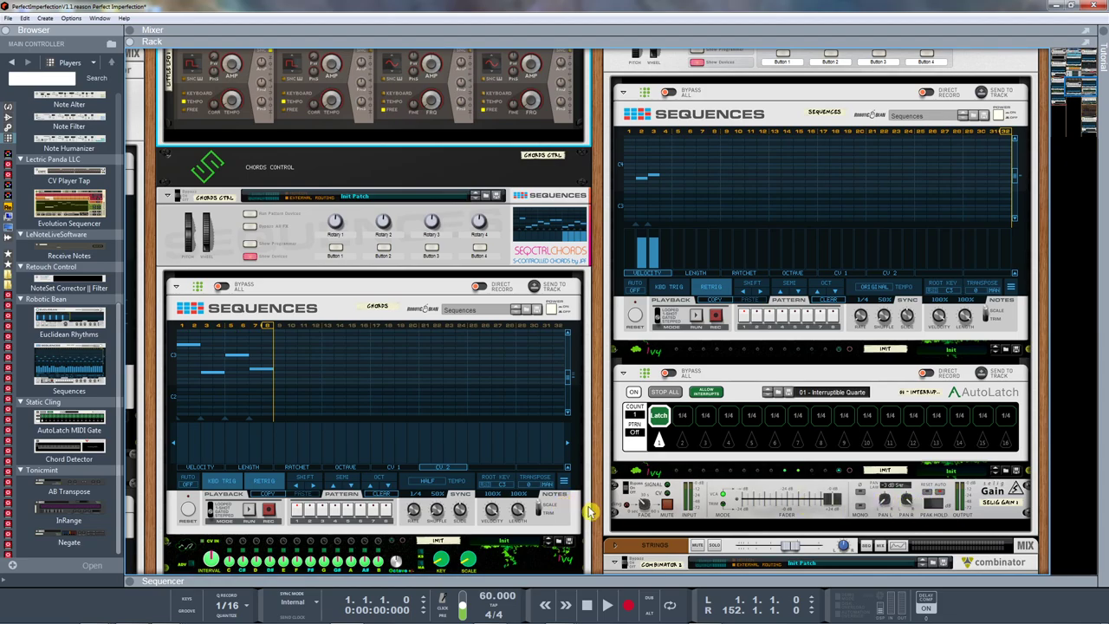
left_click(668, 505)
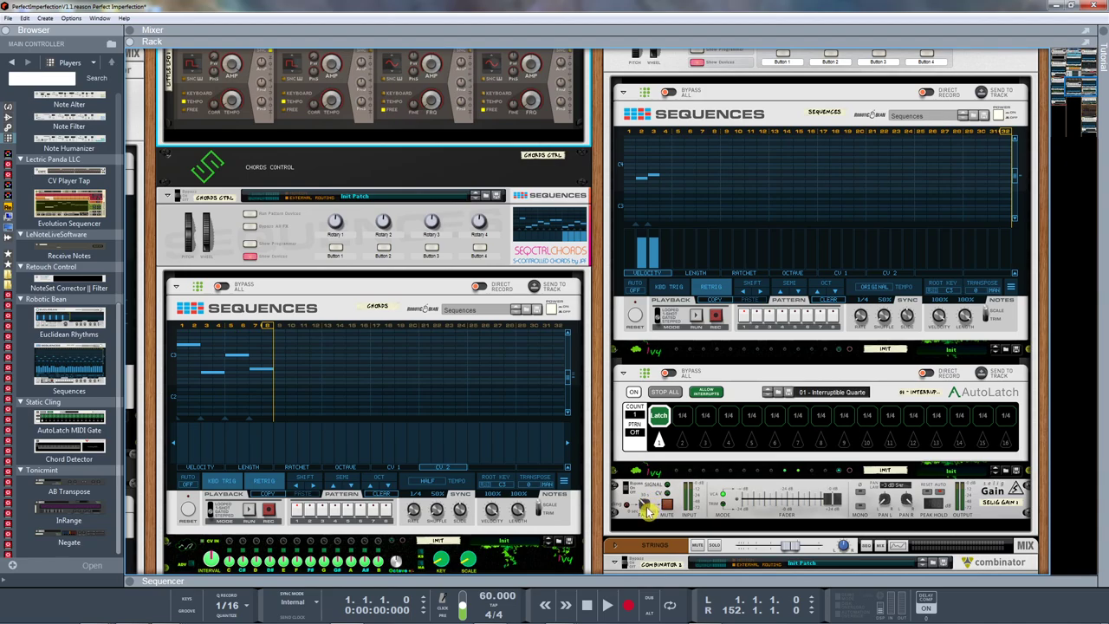
mouse_move(648, 512)
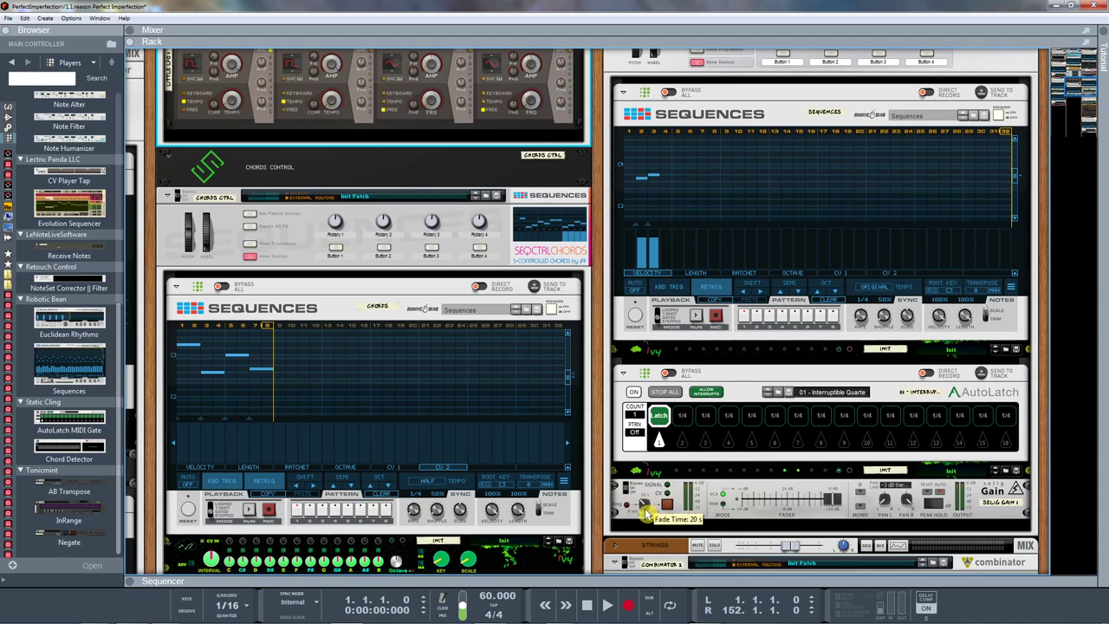
left_click(646, 512)
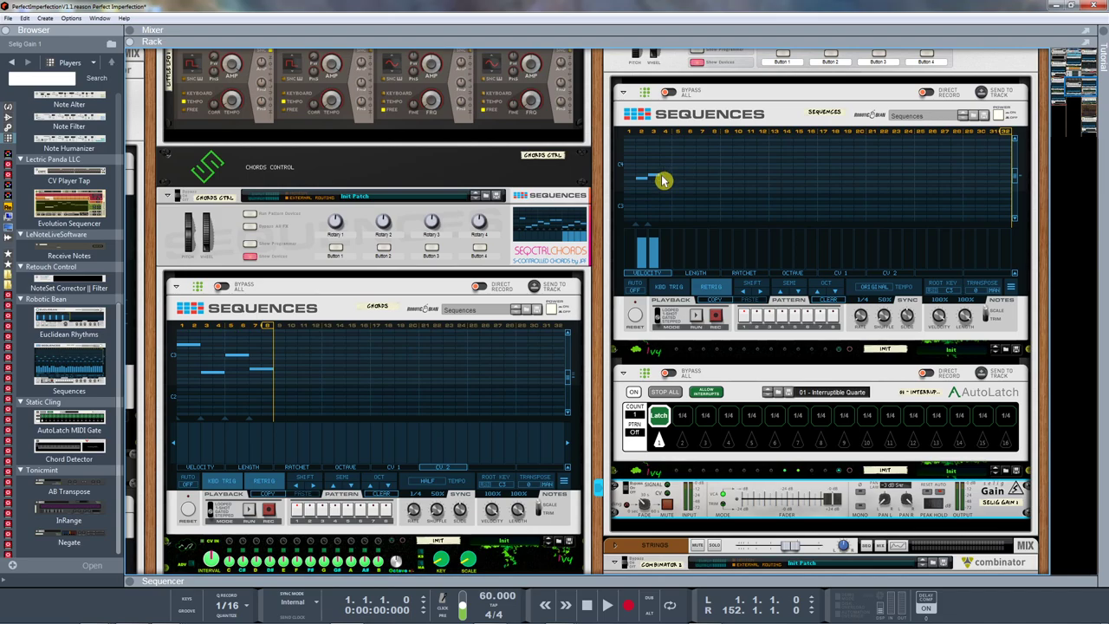
Unfold the Init CV device beneath the strings controller's Sequences on the rear of the rack and inspect its cabling
key("Tab")
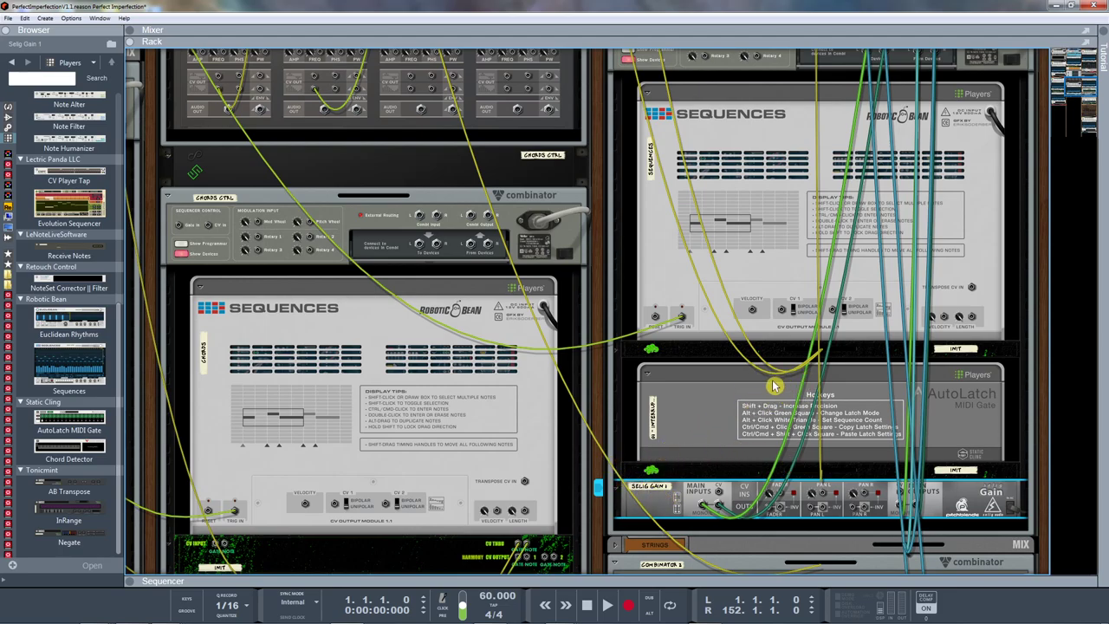
left_click(617, 349)
left_click(616, 347)
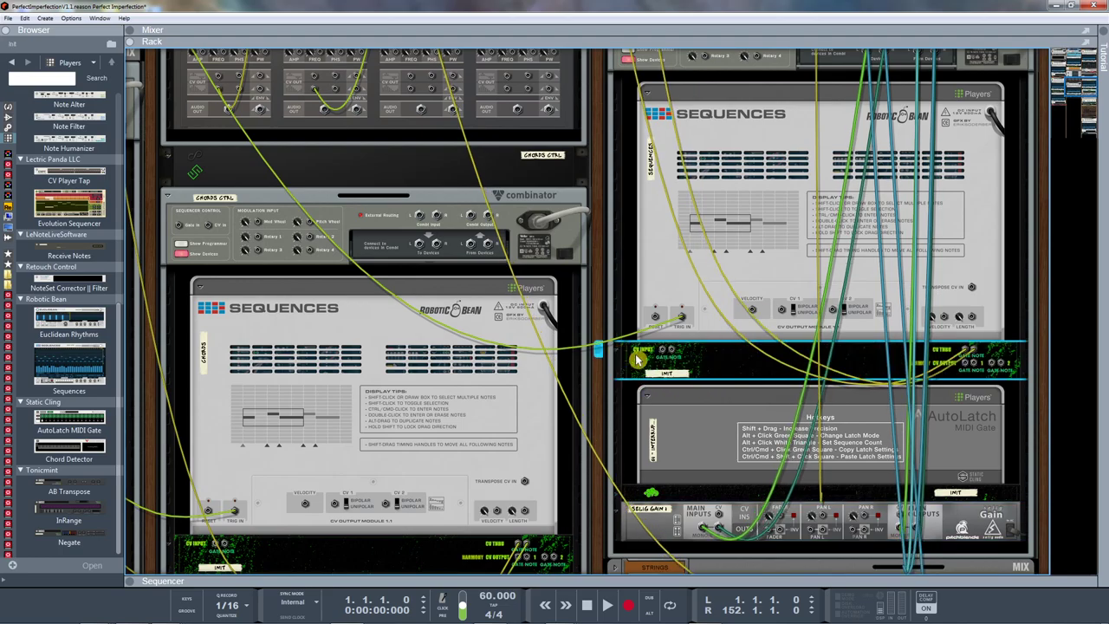
scroll(793, 314, "up", 2)
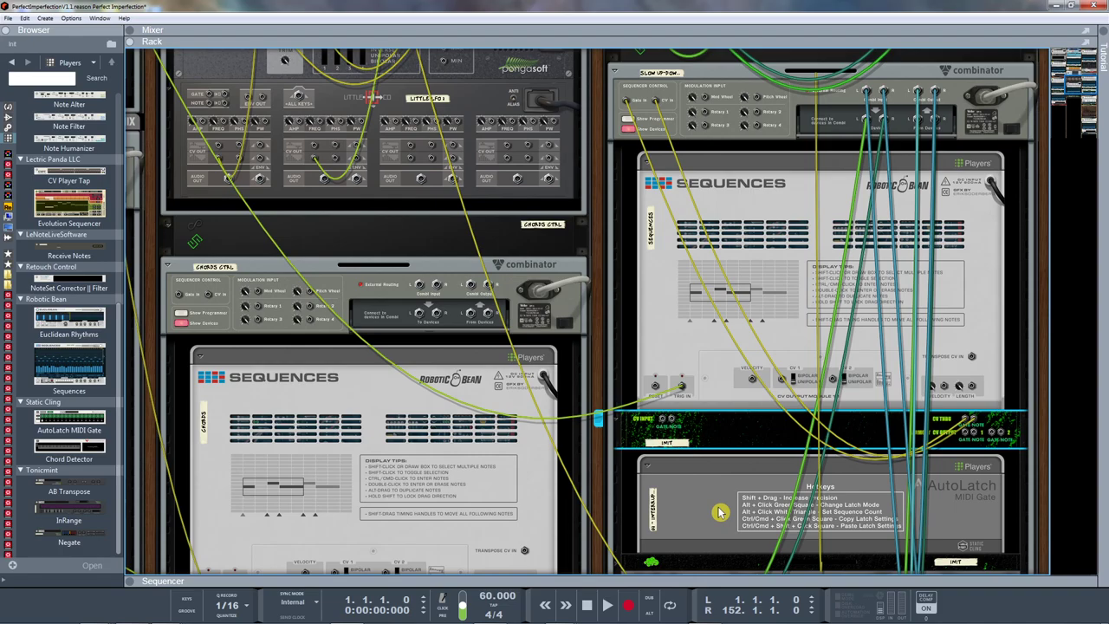
Check the AutoLatch's first latch cell on the front, and unfold the Init CV device beneath the AutoLatch on the rear
key("Tab")
left_click(659, 509)
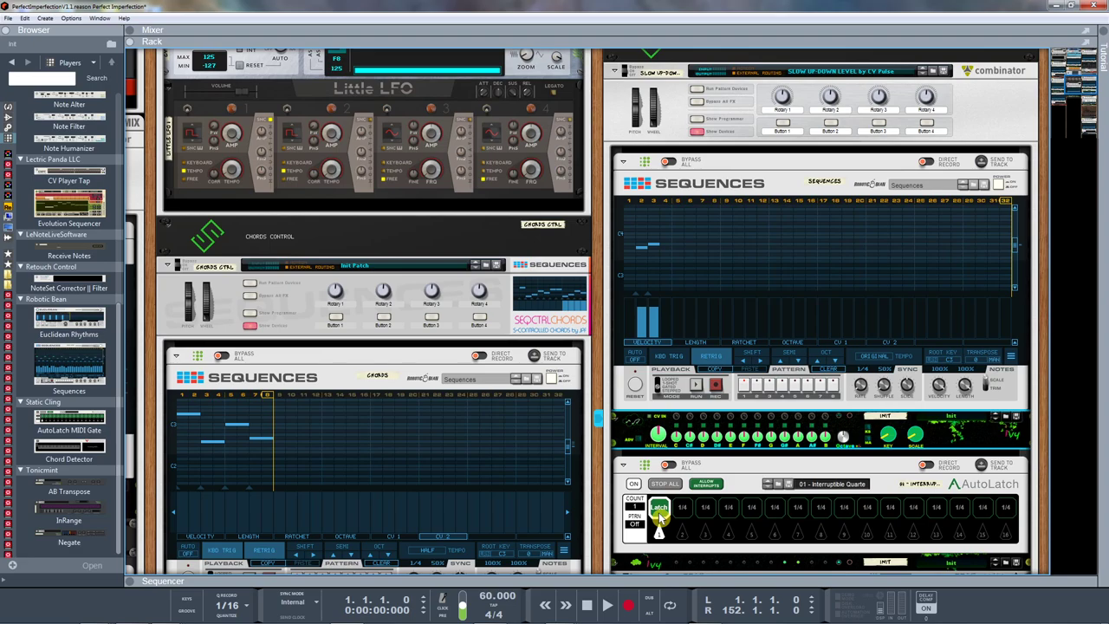
key("Tab")
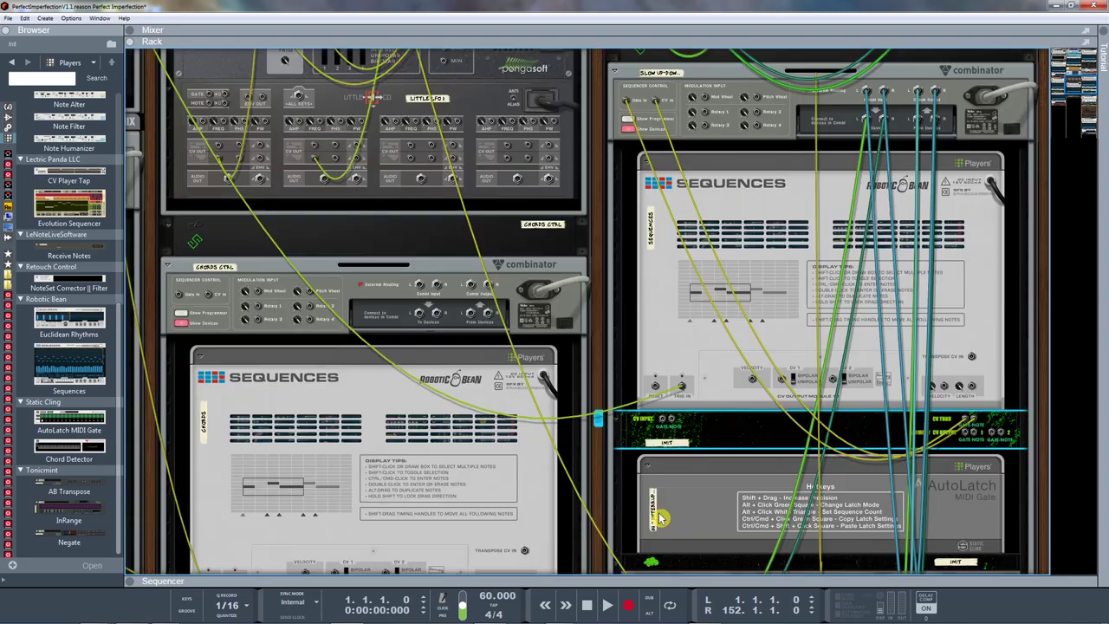
scroll(755, 513, "down", 2)
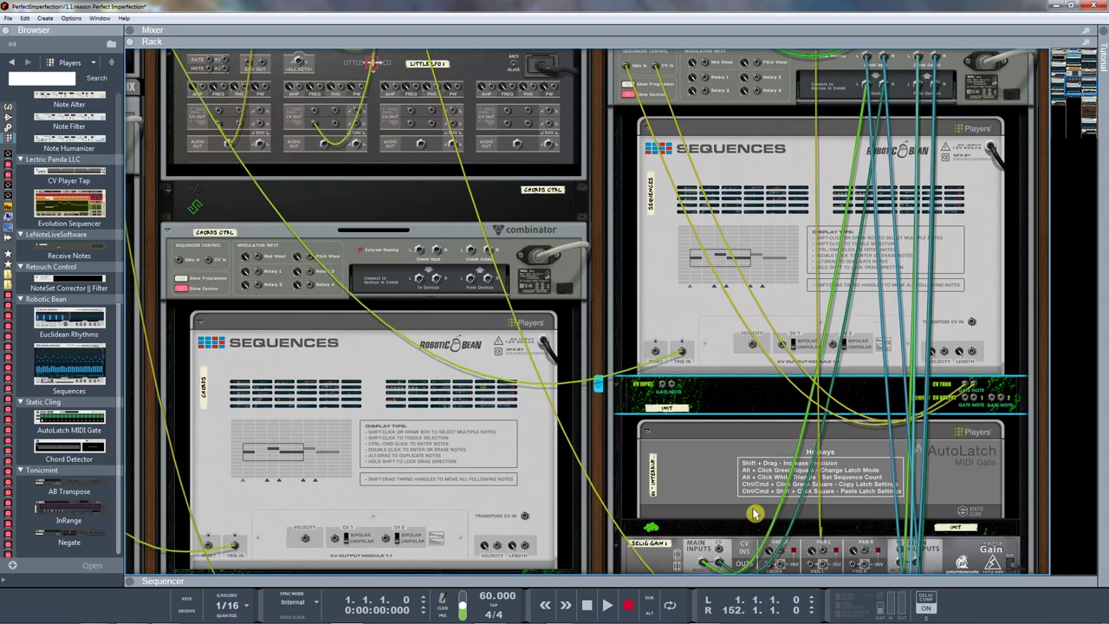
left_click(617, 497)
key("ctrl+v")
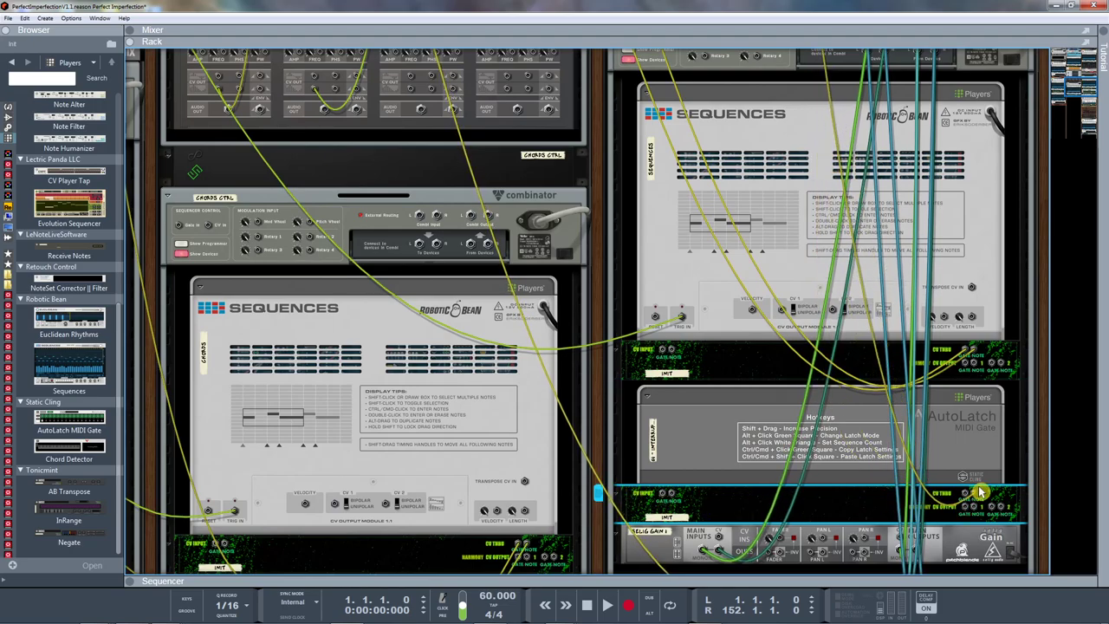
Show the strings volume Combinator's programmer and trace its CV 1 input to the Init device beneath the AutoLatch
left_click_drag(943, 510, 626, 132)
scroll(901, 482, "up", 3)
left_click(626, 163)
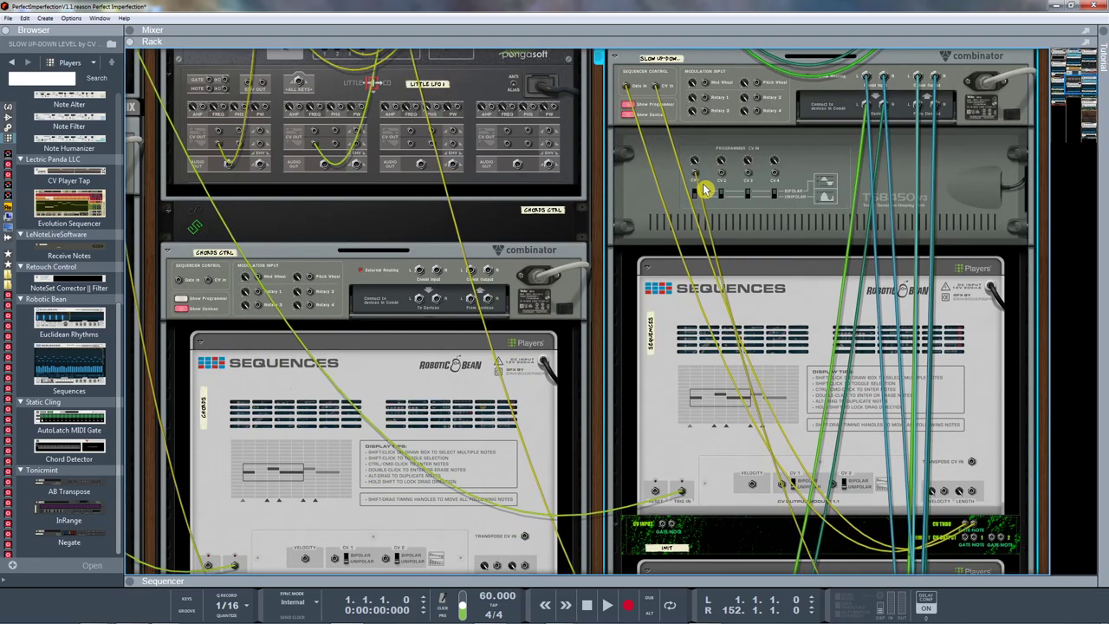
scroll(709, 189, "down", 3)
scroll(971, 400, "down", 2)
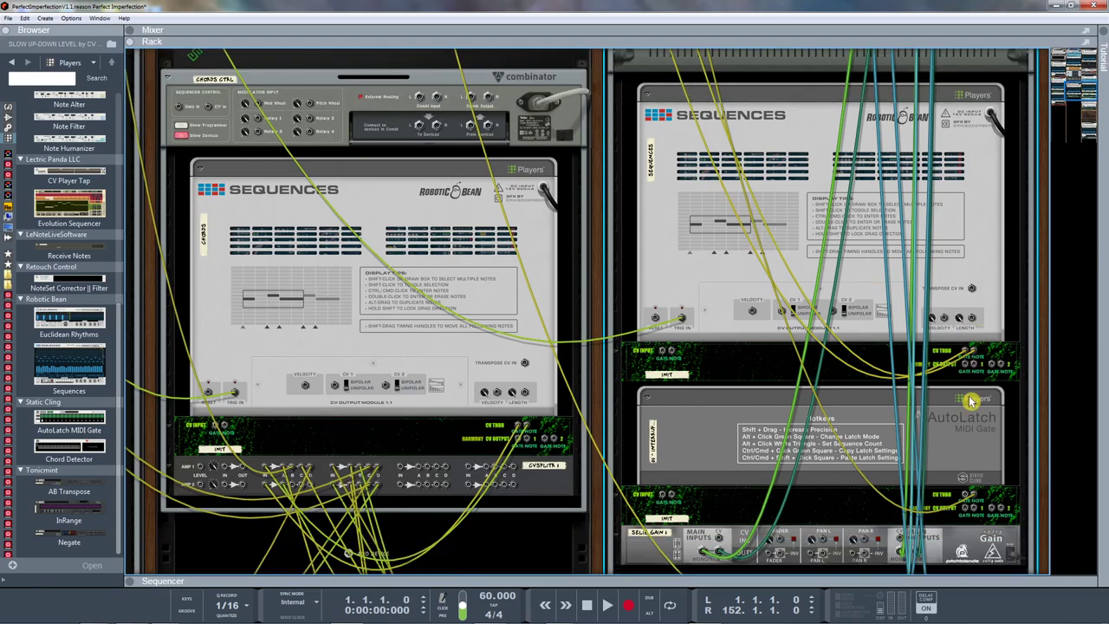
scroll(754, 200, "up", 4)
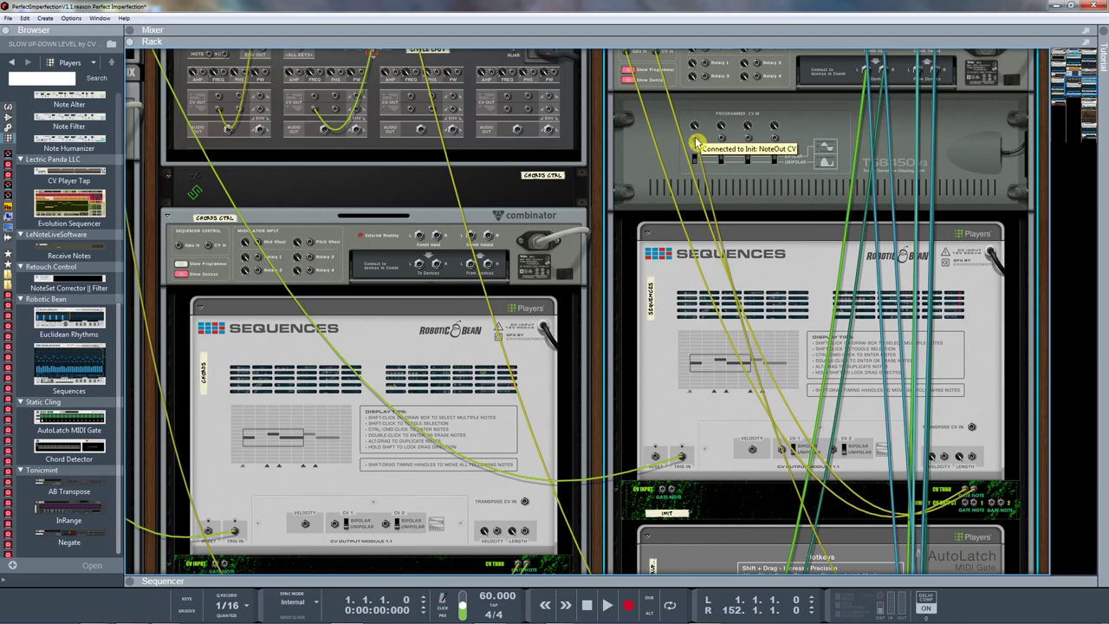
Inspect how the programmer routes CV In 1 to Mute Output on Selig Gain 1
key("Tab")
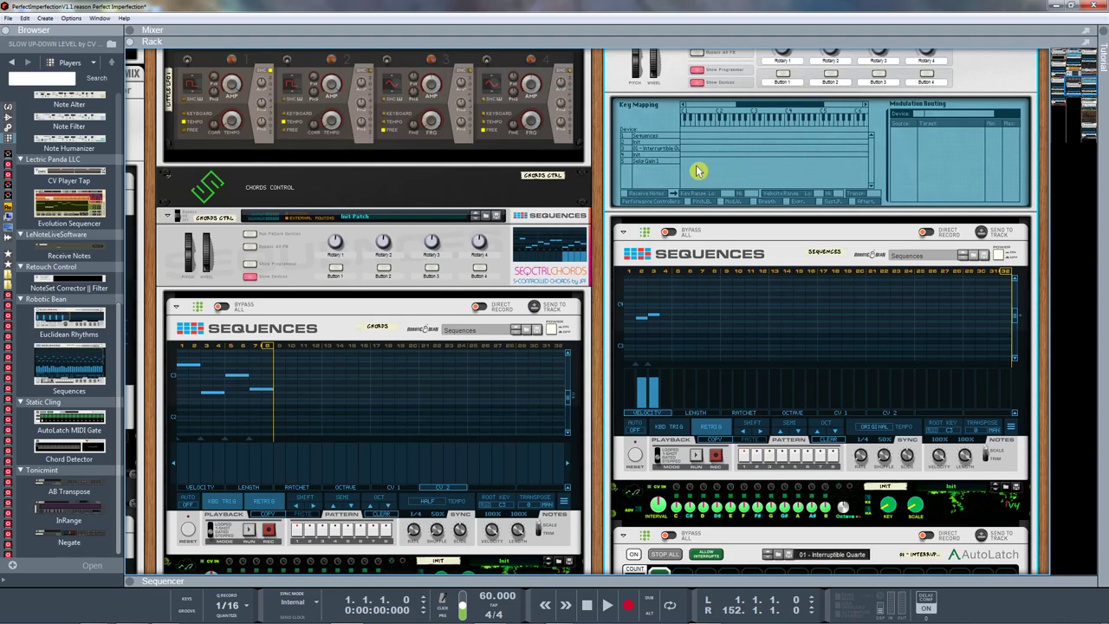
left_click(652, 162)
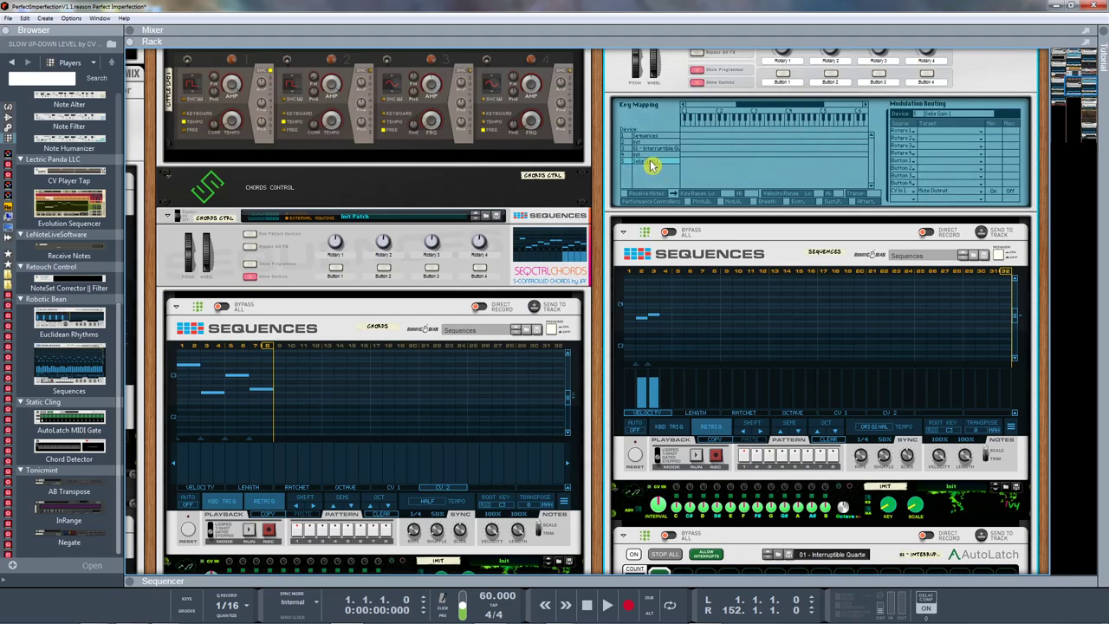
scroll(769, 337, "down", 5)
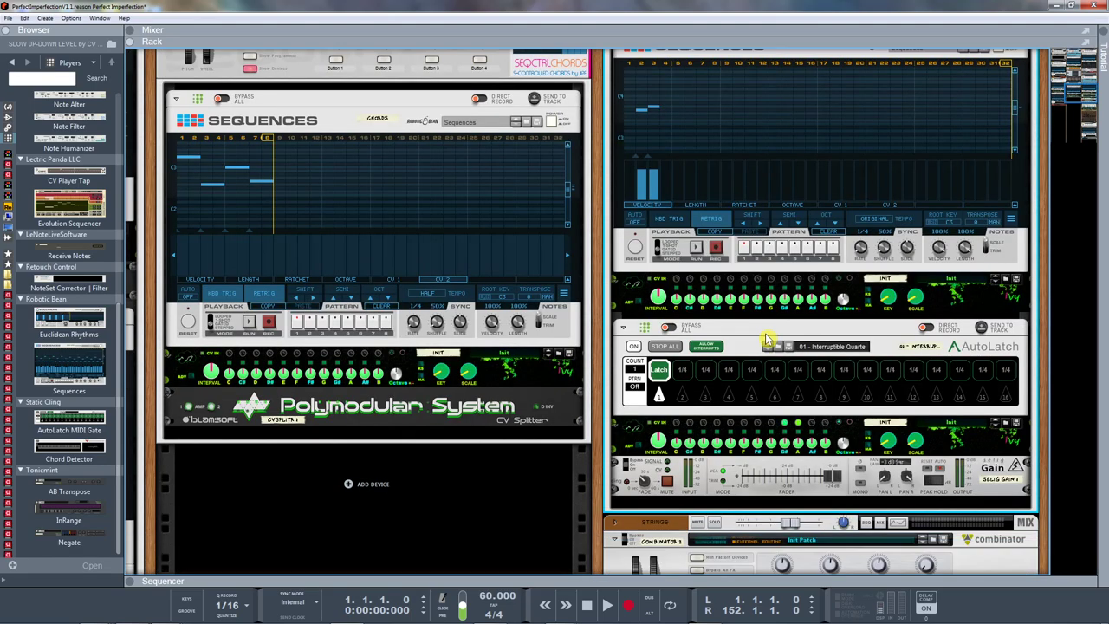
scroll(821, 241, "up", 1)
scroll(821, 240, "up", 4)
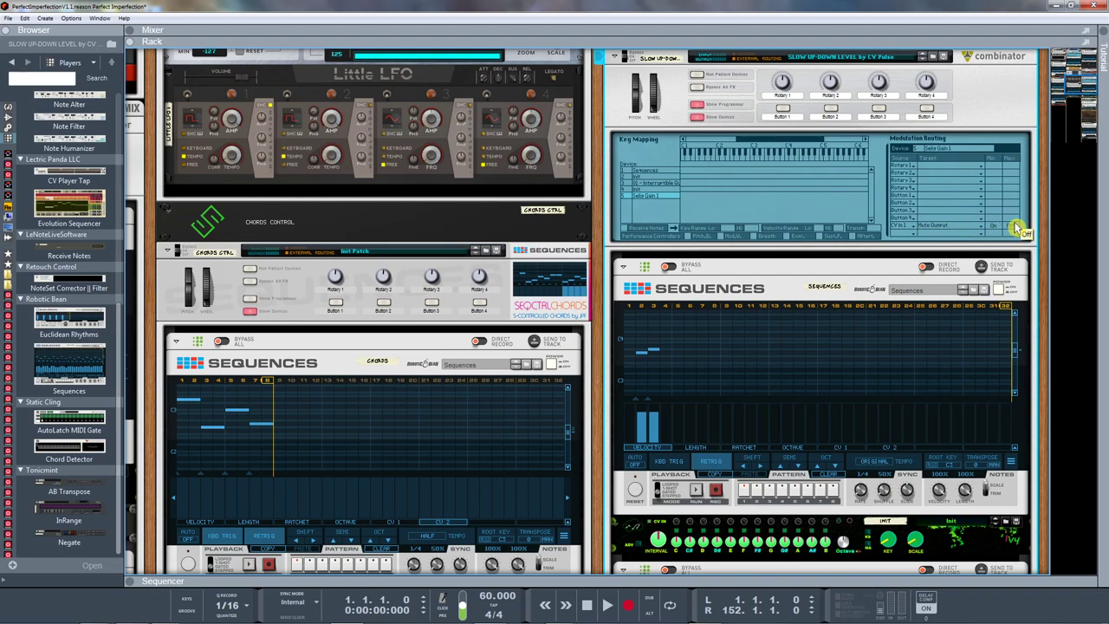
scroll(683, 408, "down", 5)
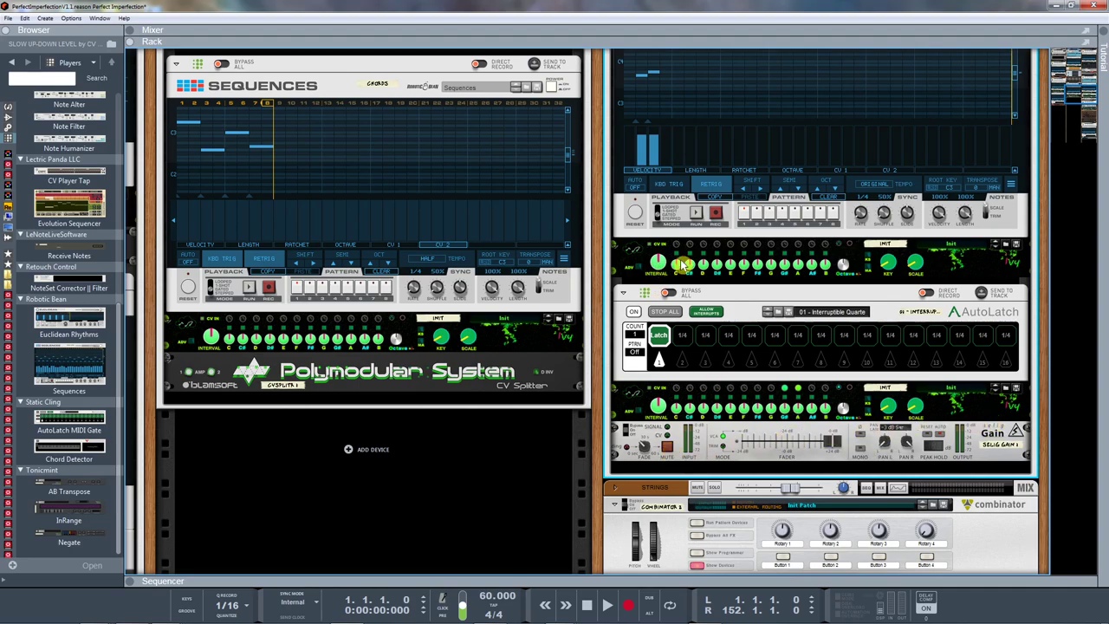
Review the Selig Gain's mute alongside the AutoLatch, and revisit the main controller's Select switches, Janitor and CVA-7 analyzers
left_click(668, 447)
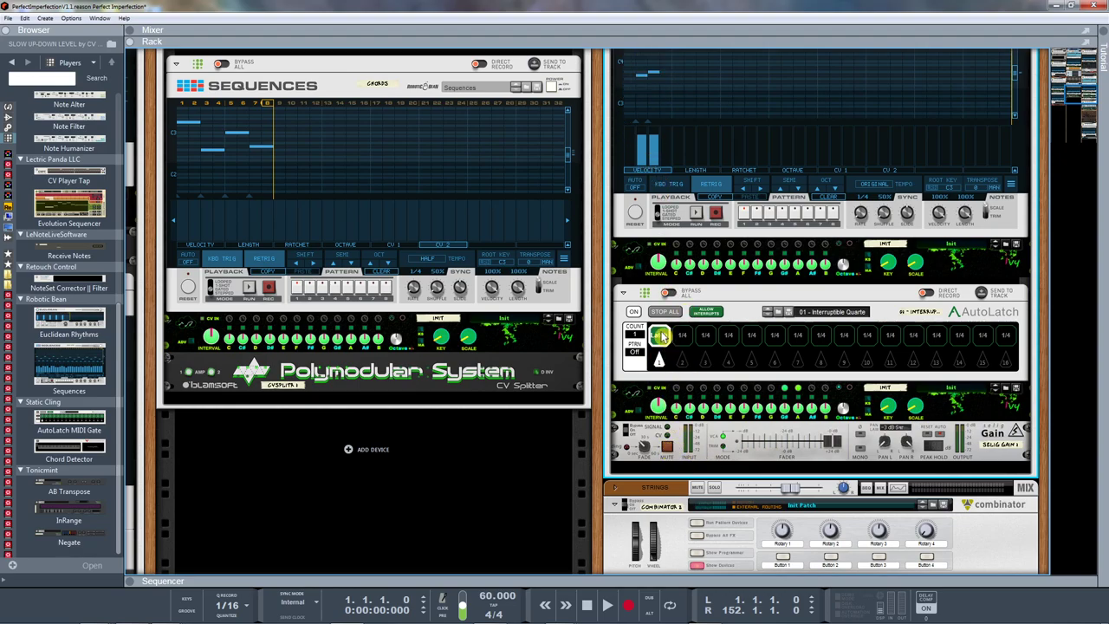
left_click(670, 449)
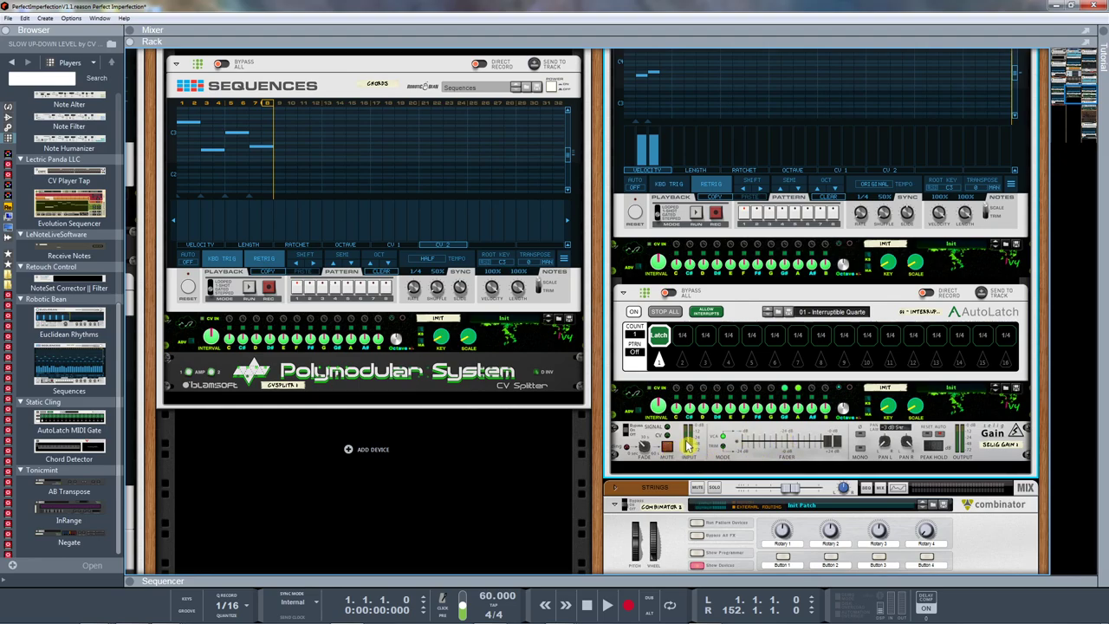
scroll(660, 453, "up", 6)
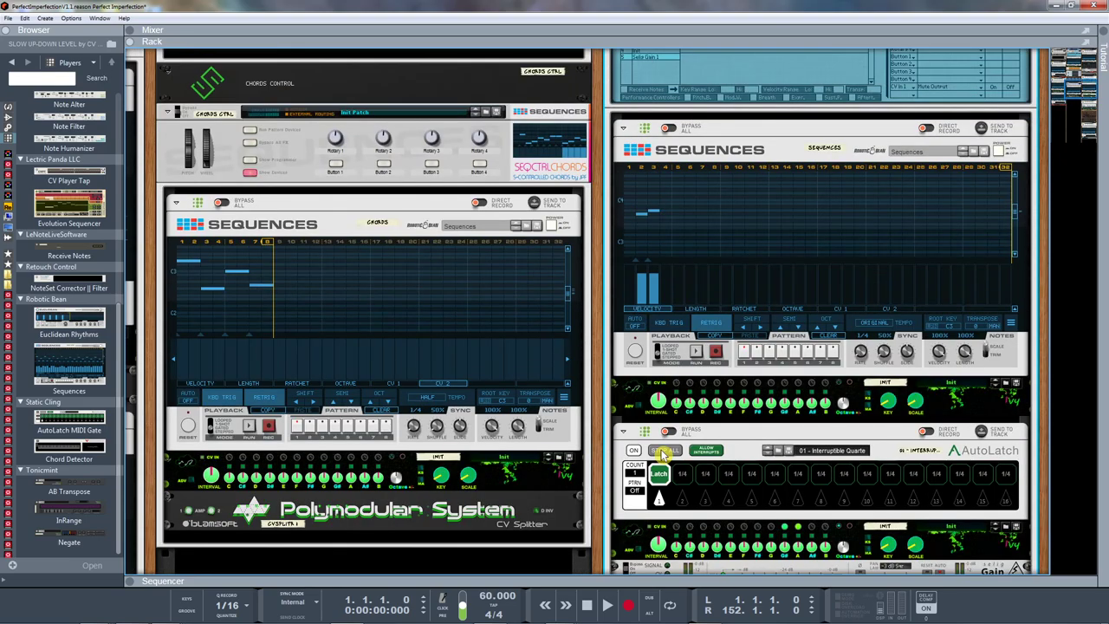
scroll(663, 457, "up", 20)
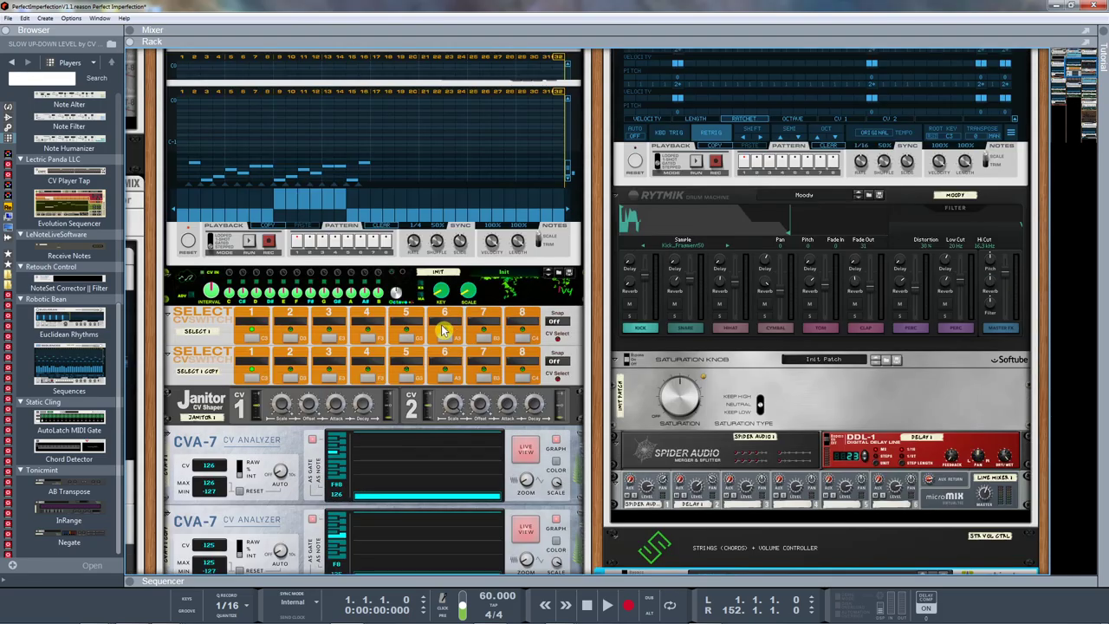
scroll(365, 425, "down", 15)
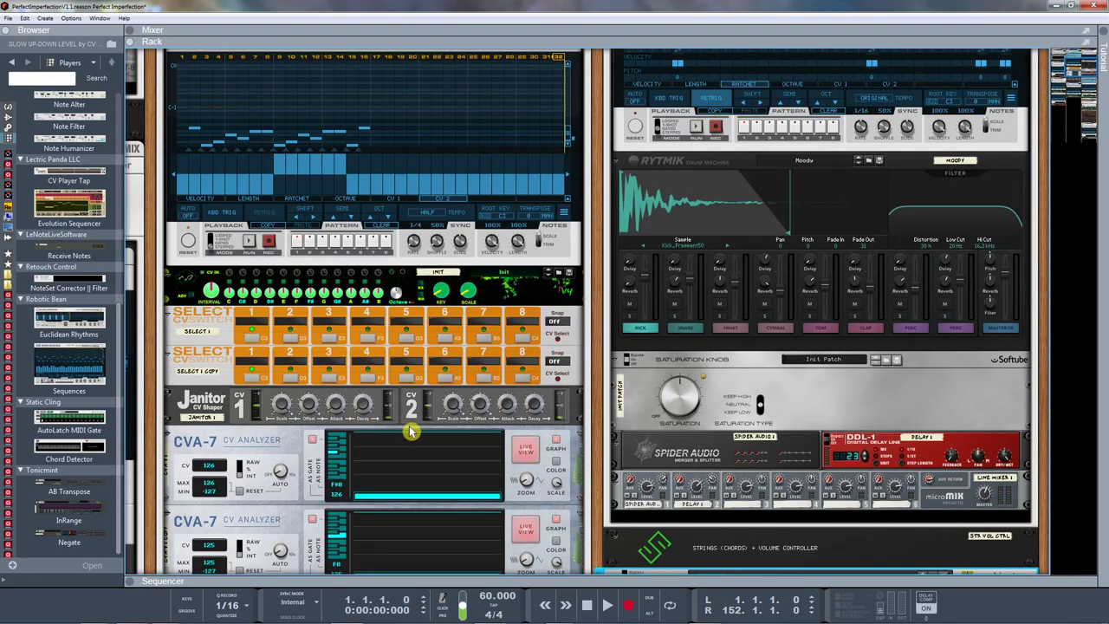
Trigger the first Latch cell of the strings controller's AutoLatch to test muting on the Selig Gain
scroll(650, 520, "down", 8)
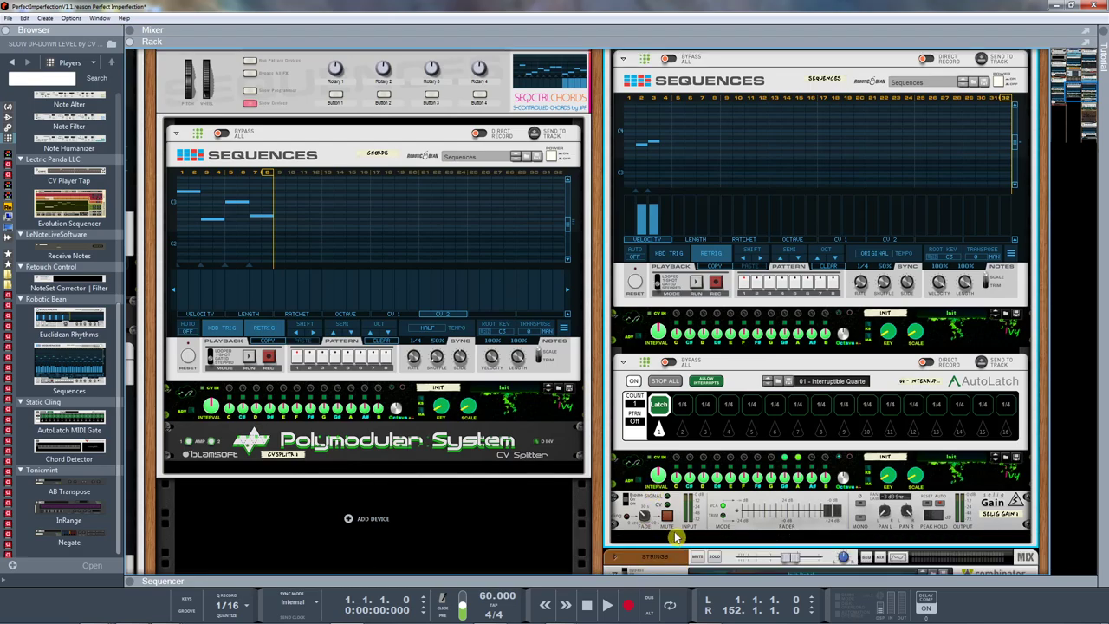
left_click(658, 405)
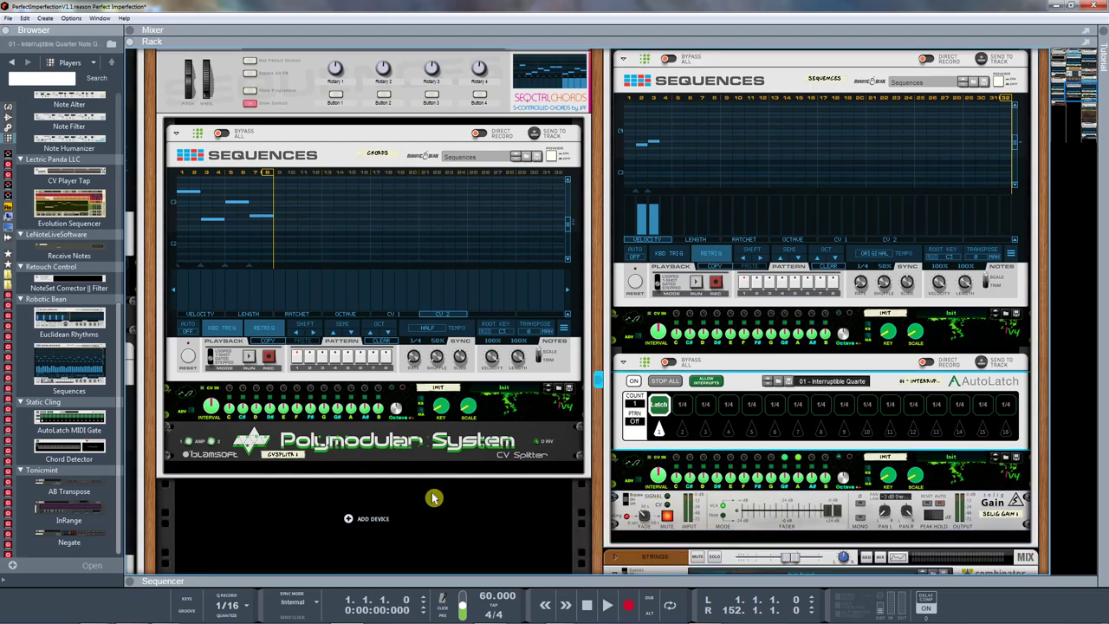
left_click(663, 408)
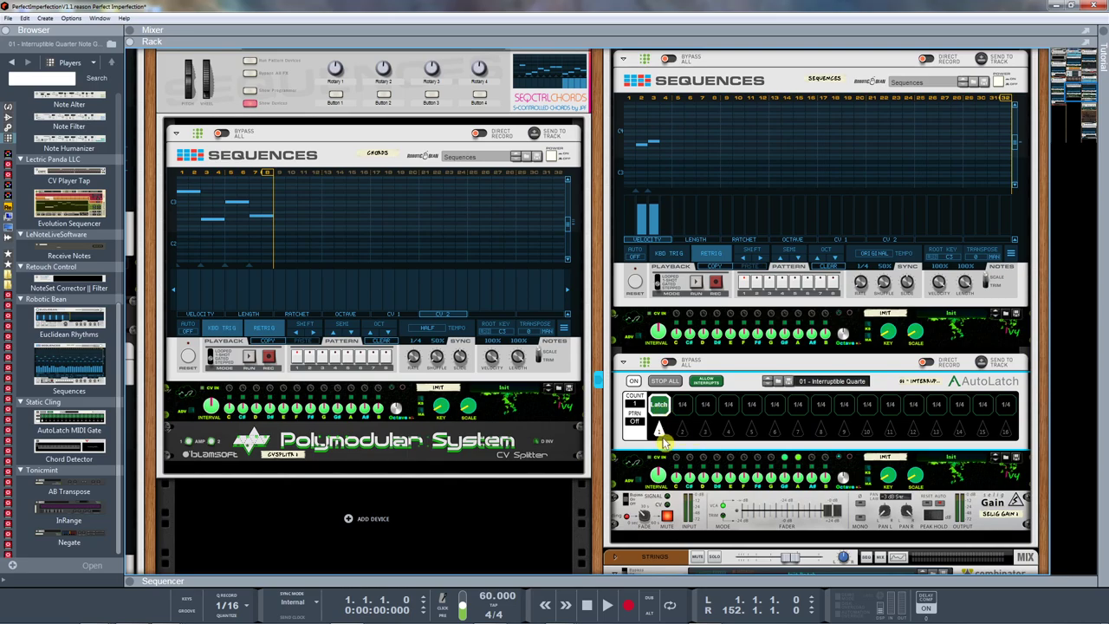
Hide the main controller Combinator's programmer and start the sequences with its START ON/OFF switch
scroll(260, 115, "up", 4)
scroll(260, 115, "up", 10)
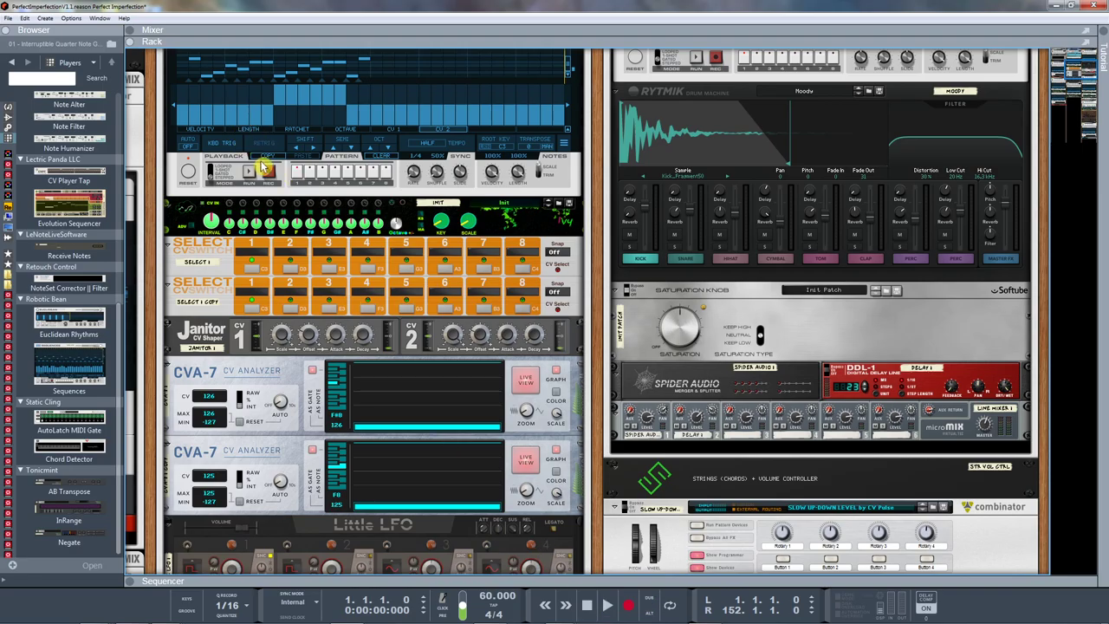
scroll(258, 163, "up", 6)
scroll(258, 163, "down", 20)
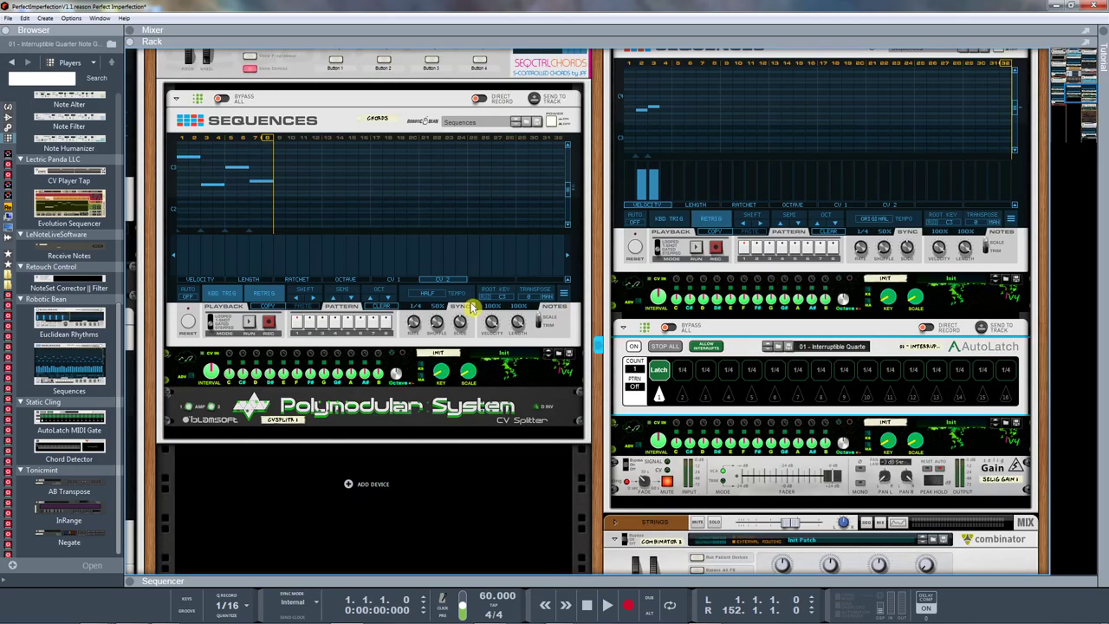
scroll(494, 296, "up", 10)
scroll(494, 296, "up", 12)
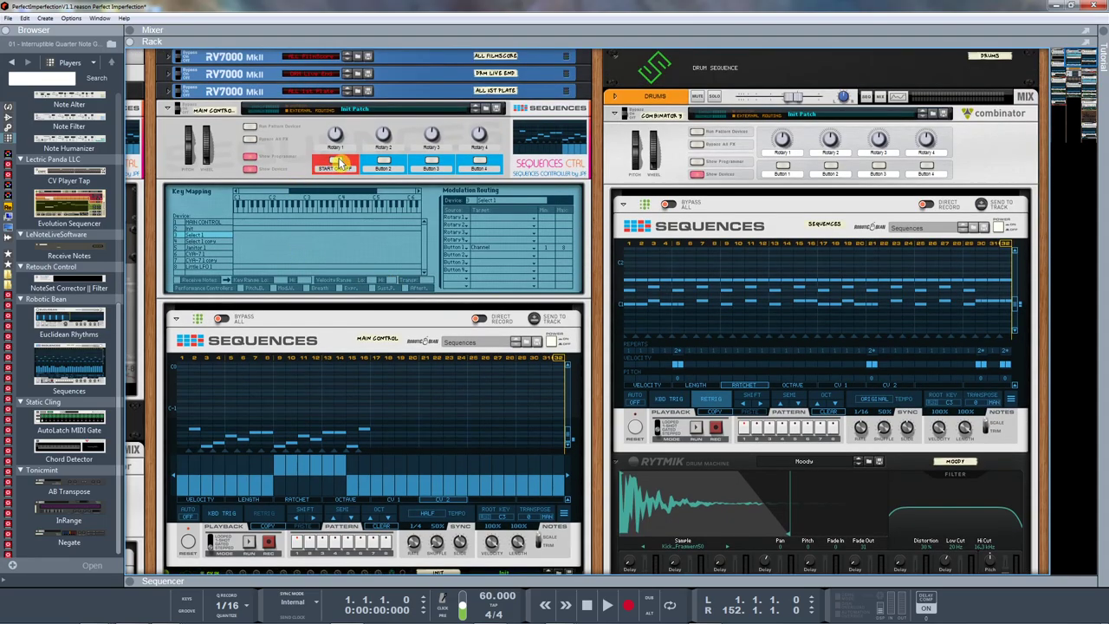
left_click(250, 171)
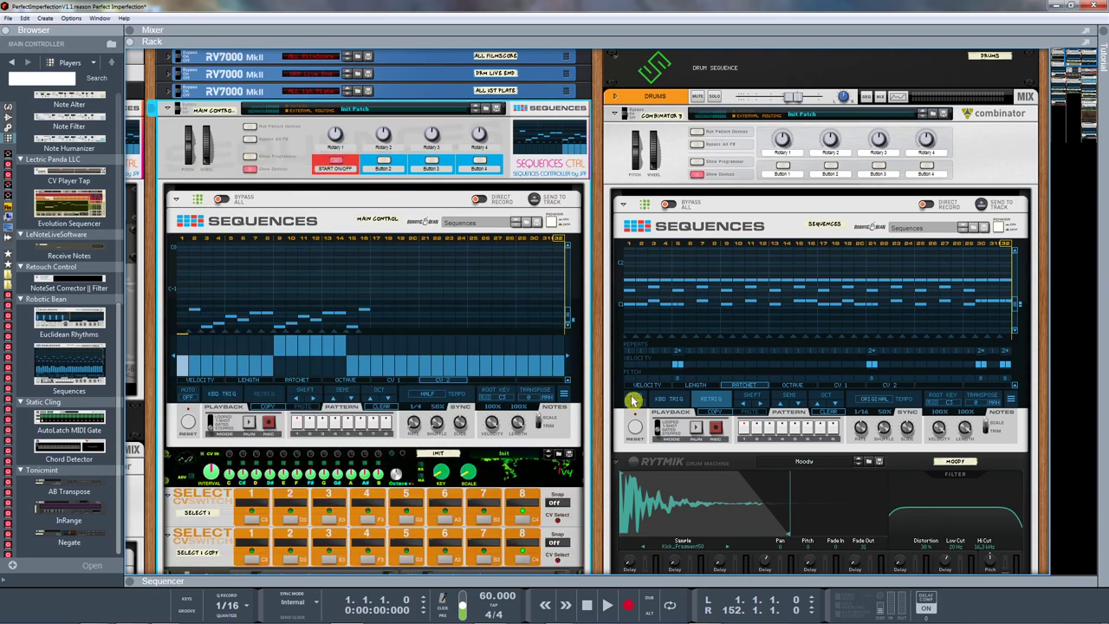
Watch the Mute Output and Fade controls on the strings controller's Selig Gain 1 while the sequences play
scroll(637, 401, "down", 15)
scroll(637, 401, "down", 6)
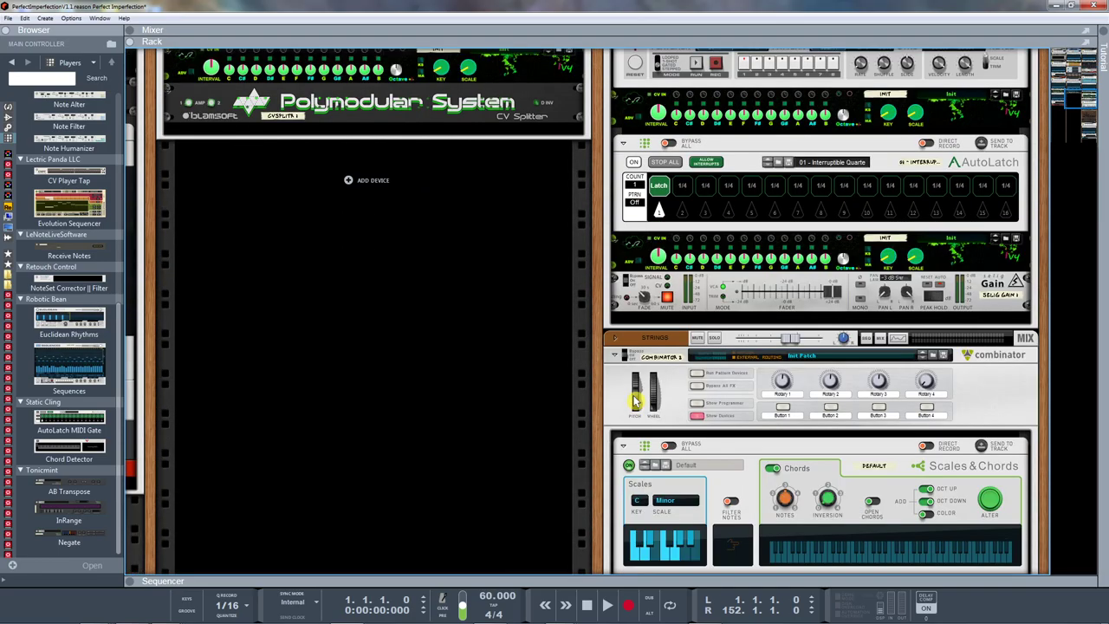
scroll(658, 403, "up", 1)
scroll(694, 405, "up", 4)
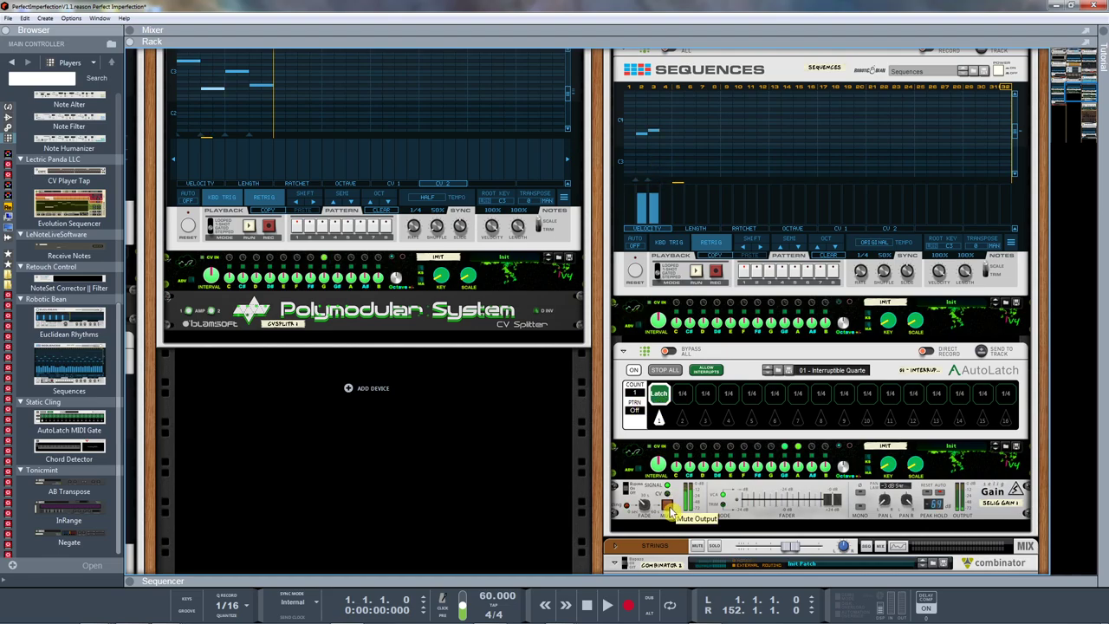
mouse_move(645, 504)
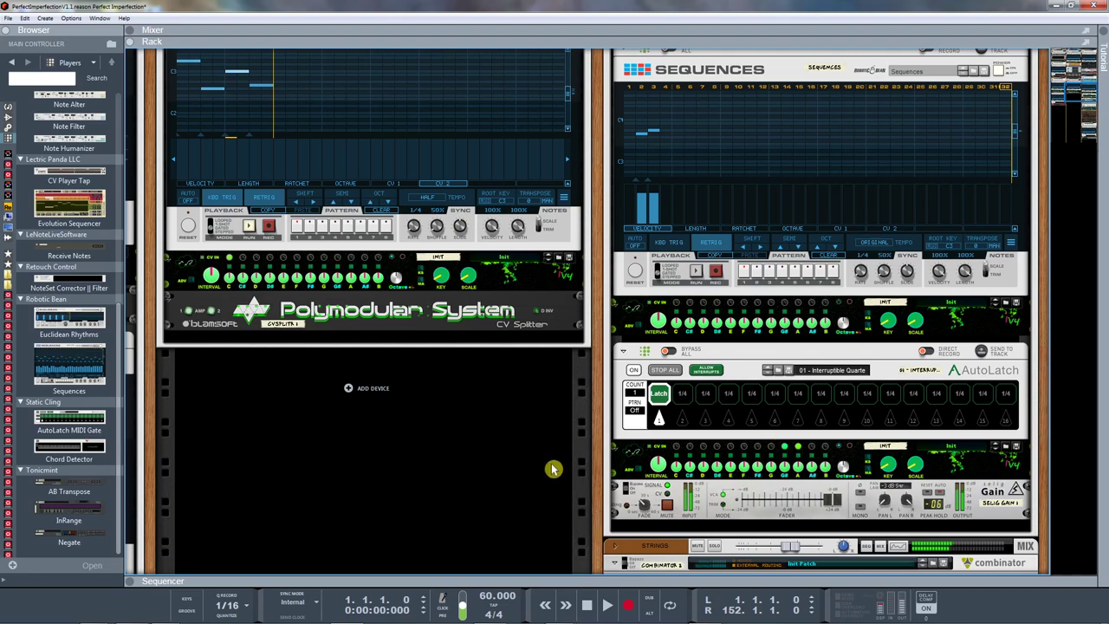
Follow the strings path from the chords controller through the AutoLatch and Selig Gain to Scales & Chords and the MAIA synth
scroll(322, 346, "up", 10)
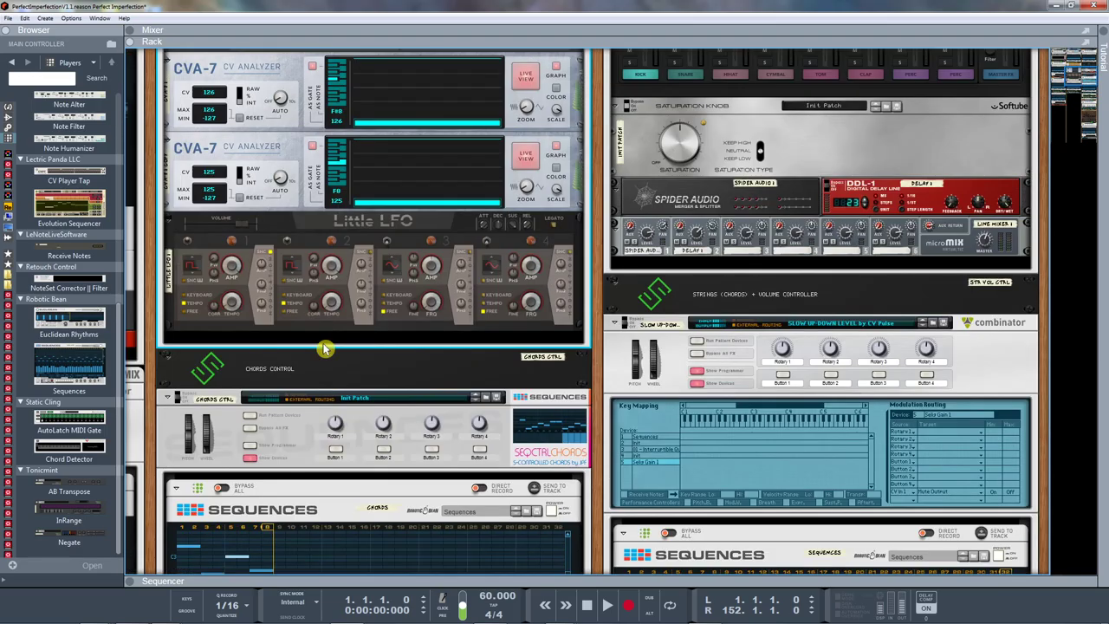
scroll(323, 347, "down", 15)
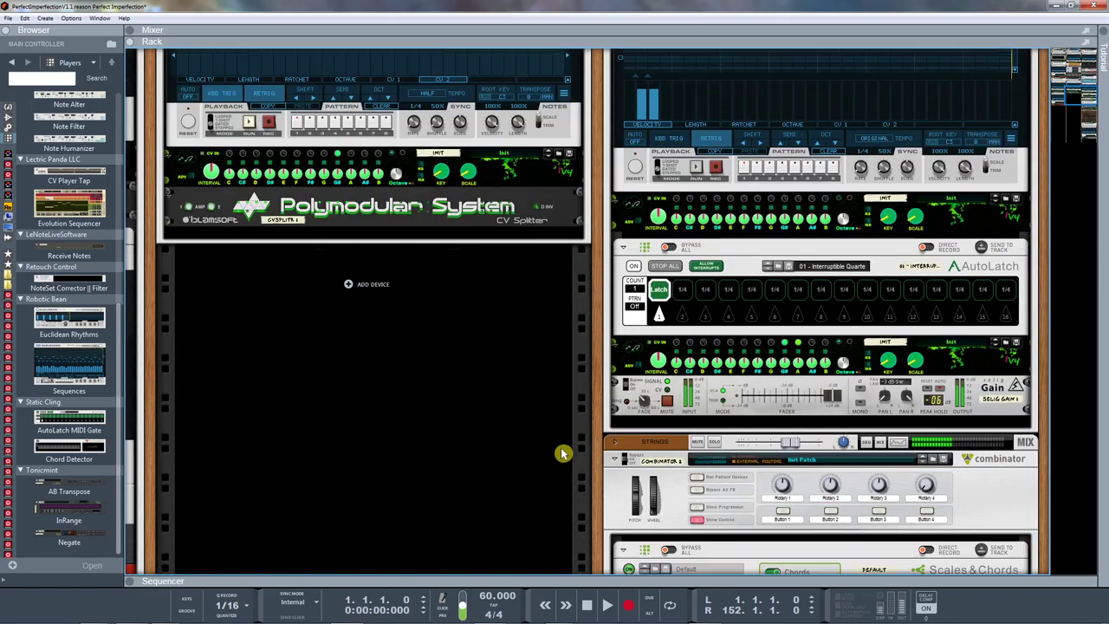
scroll(561, 453, "down", 8)
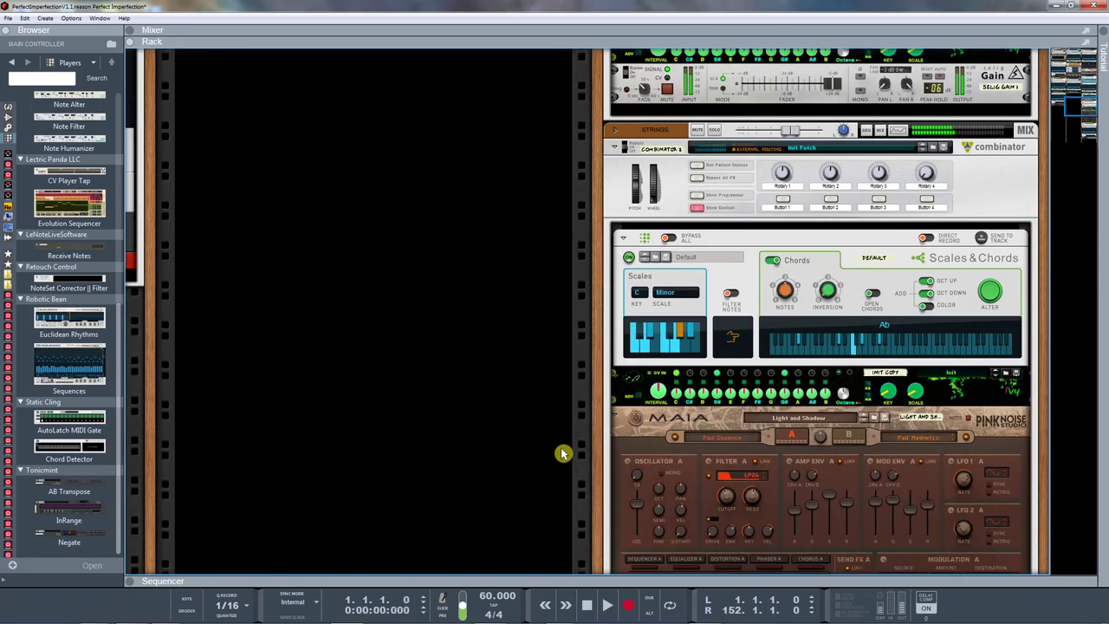
scroll(561, 448, "down", 2)
scroll(560, 448, "up", 7)
scroll(561, 448, "up", 4)
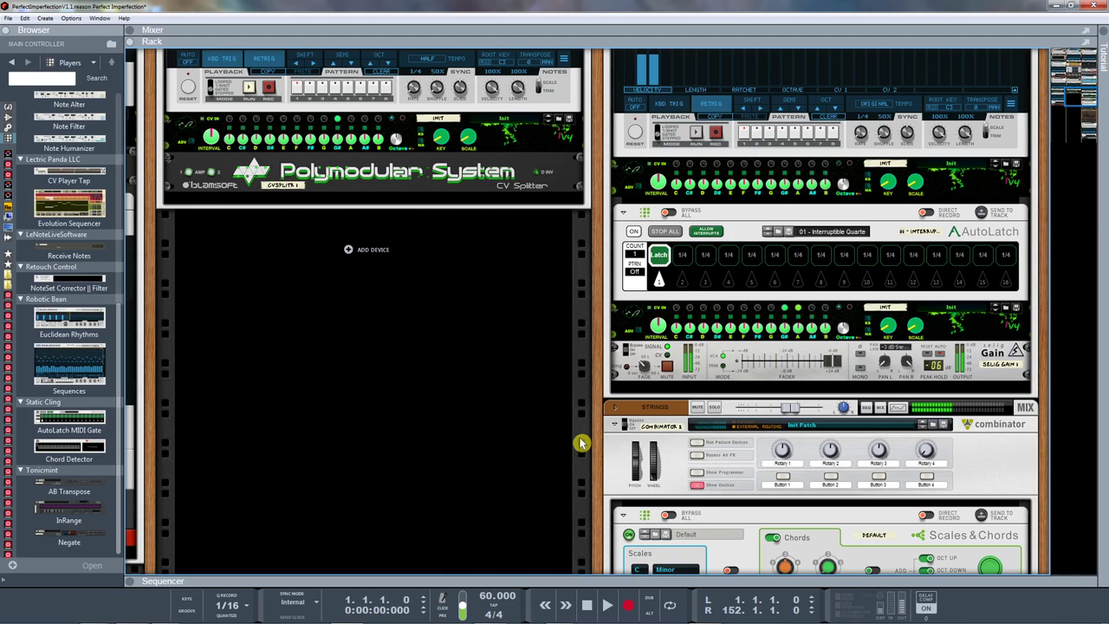
scroll(581, 443, "down", 10)
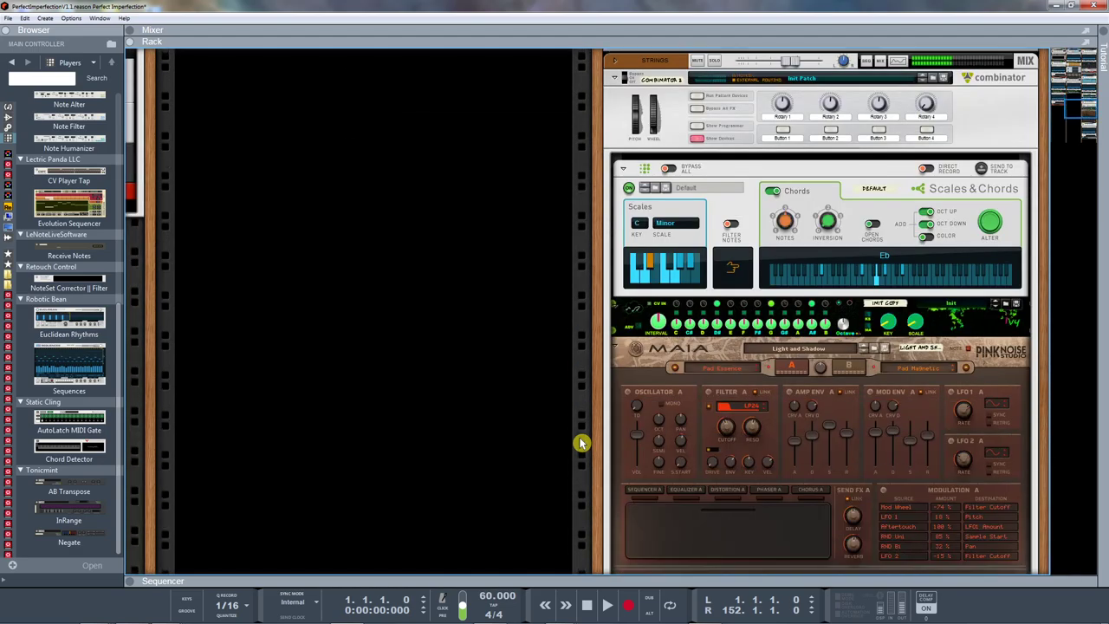
scroll(581, 443, "up", 12)
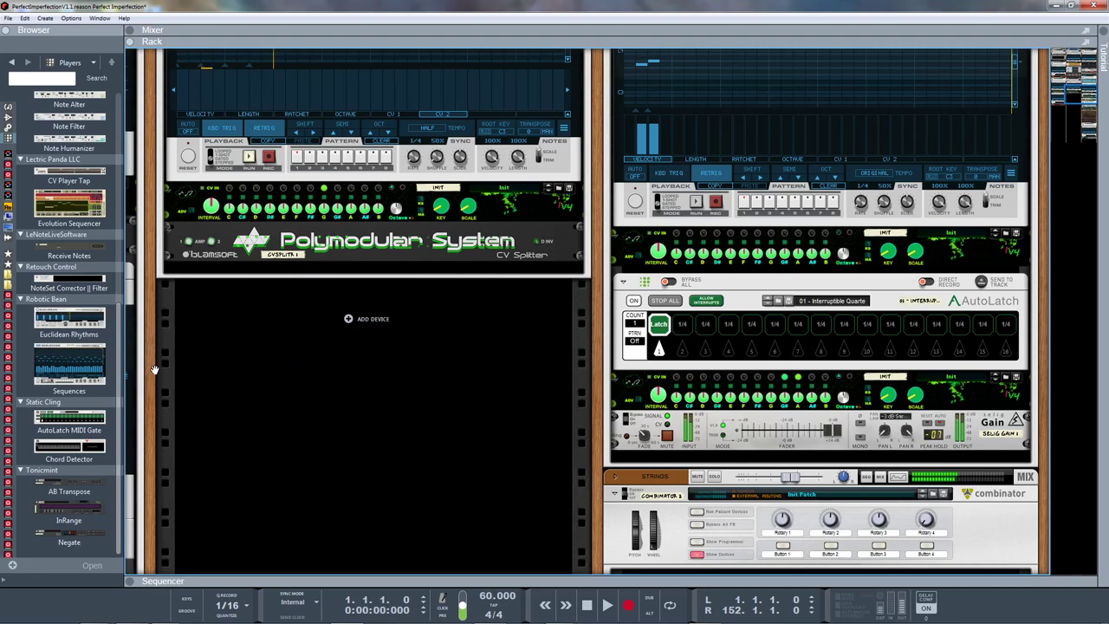
Compare the pattern control and Variations 01 - BRM players with the chords sequence, and review the main controller's CVA-7 analyzers
left_click_drag(156, 372, 684, 451)
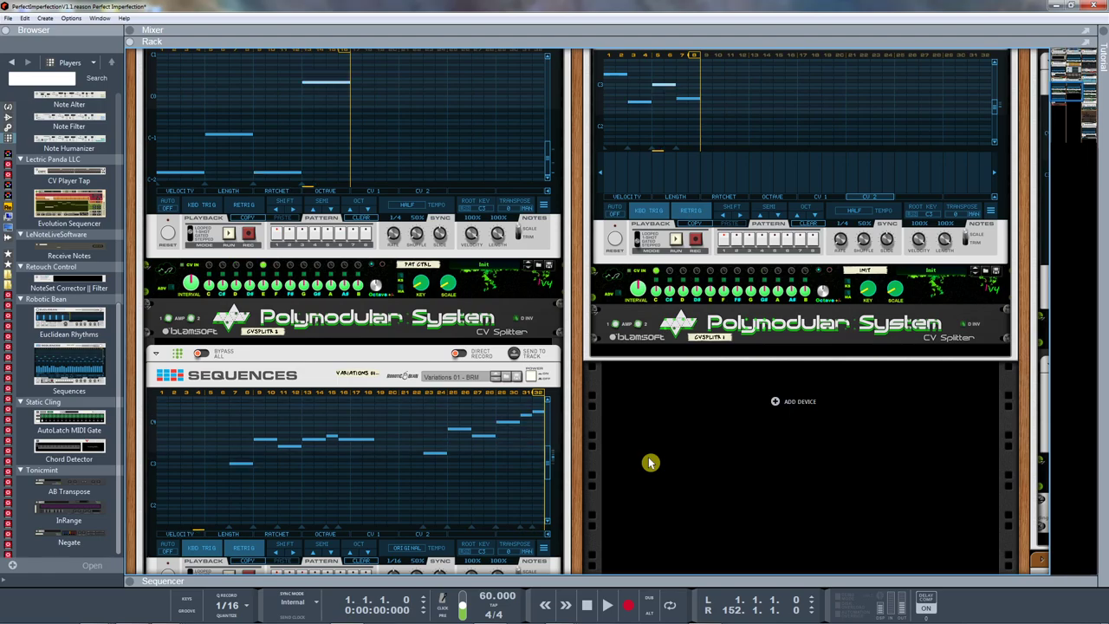
scroll(641, 459, "down", 2)
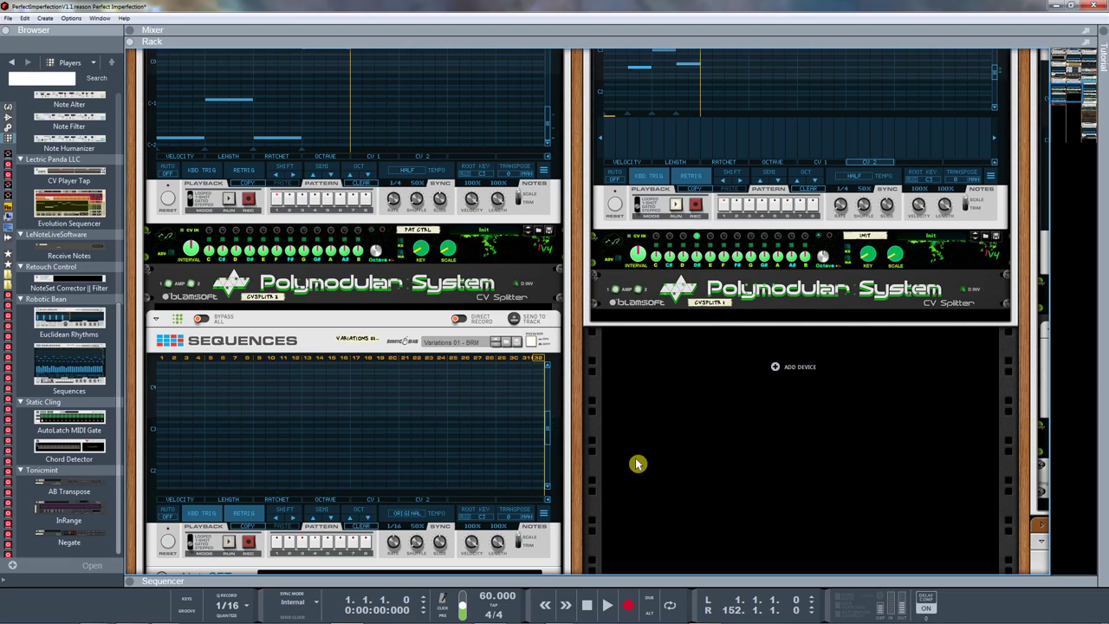
left_click_drag(1028, 343, 542, 541)
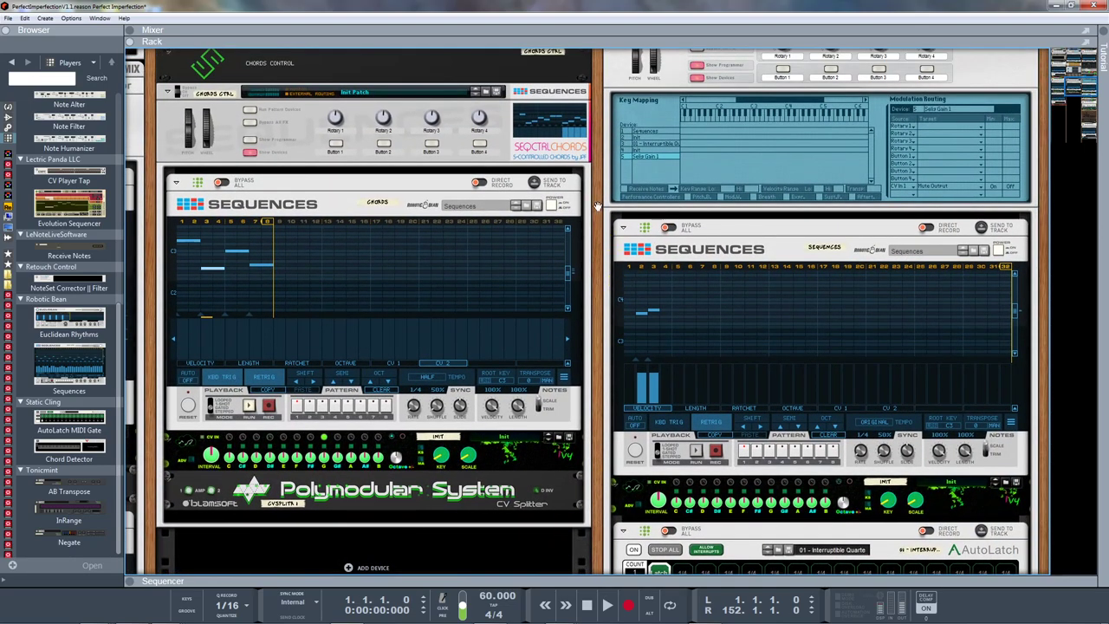
scroll(598, 206, "up", 6)
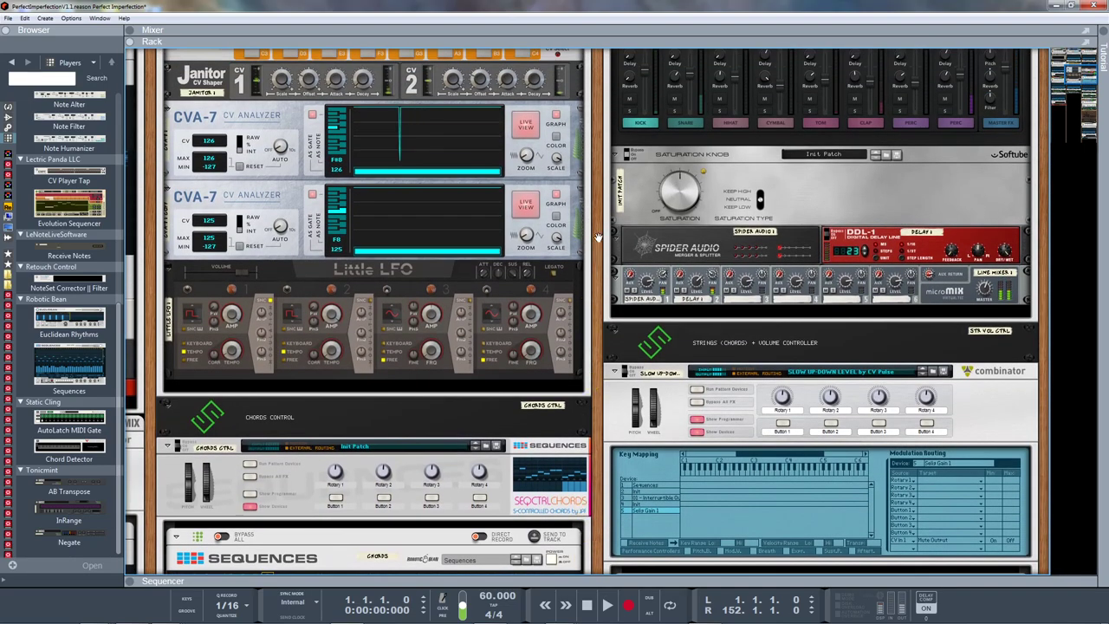
left_click_drag(598, 235, 572, 519)
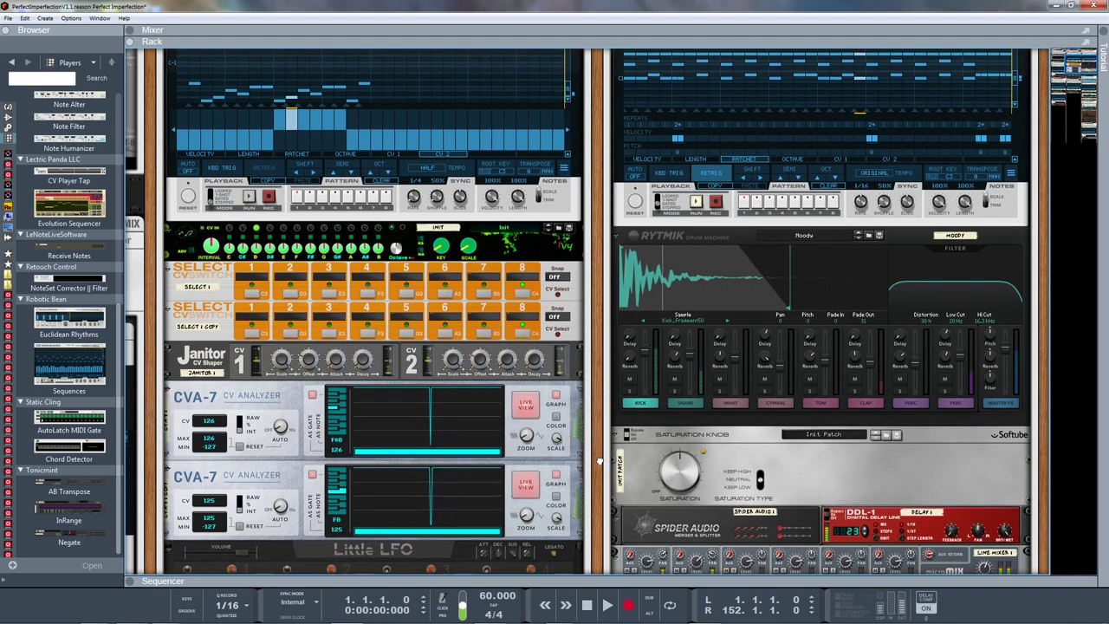
scroll(600, 461, "down", 8)
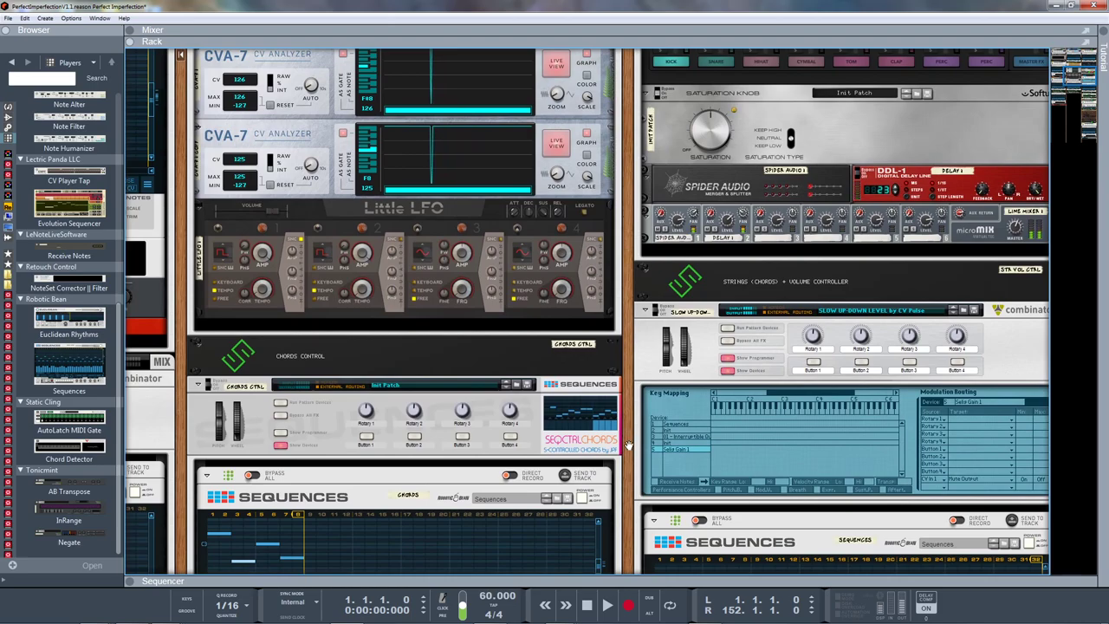
Collapse the MAIA Light and Shadow synth in the STRINGS Combinator
scroll(627, 442, "down", 8)
left_click_drag(652, 521, 646, 248)
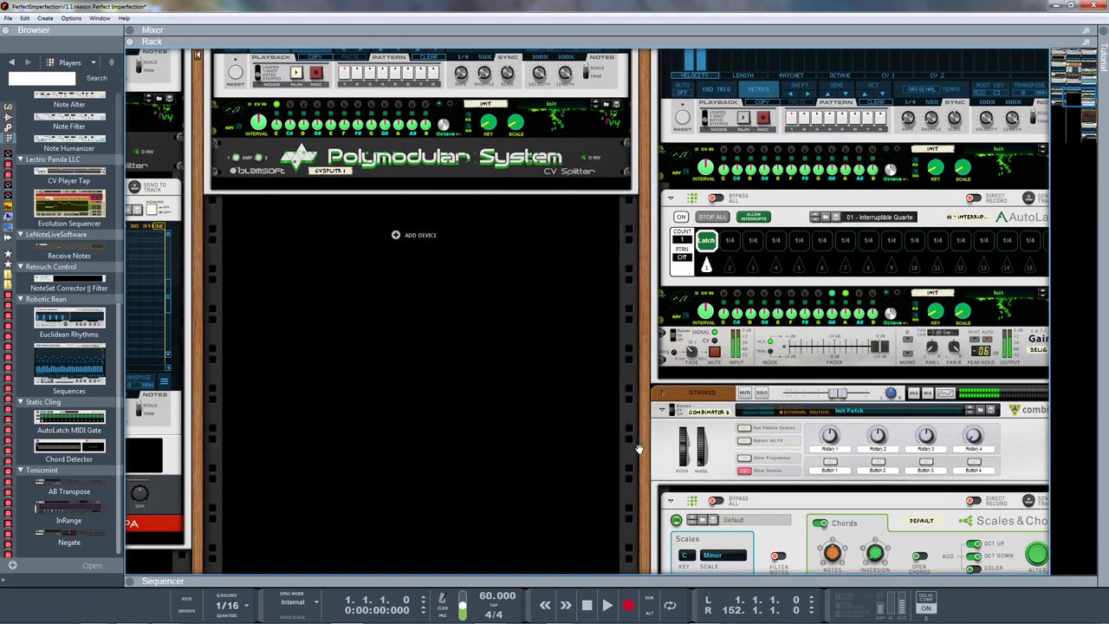
left_click_drag(642, 461, 387, 189)
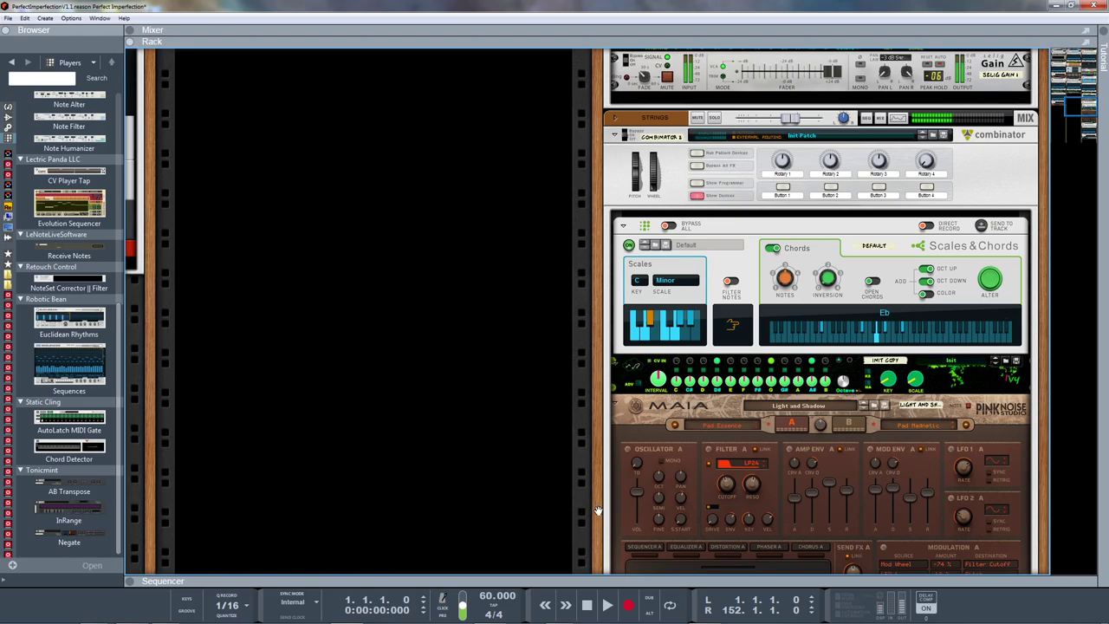
scroll(598, 434, "down", 2)
left_click(624, 353)
left_click(623, 352)
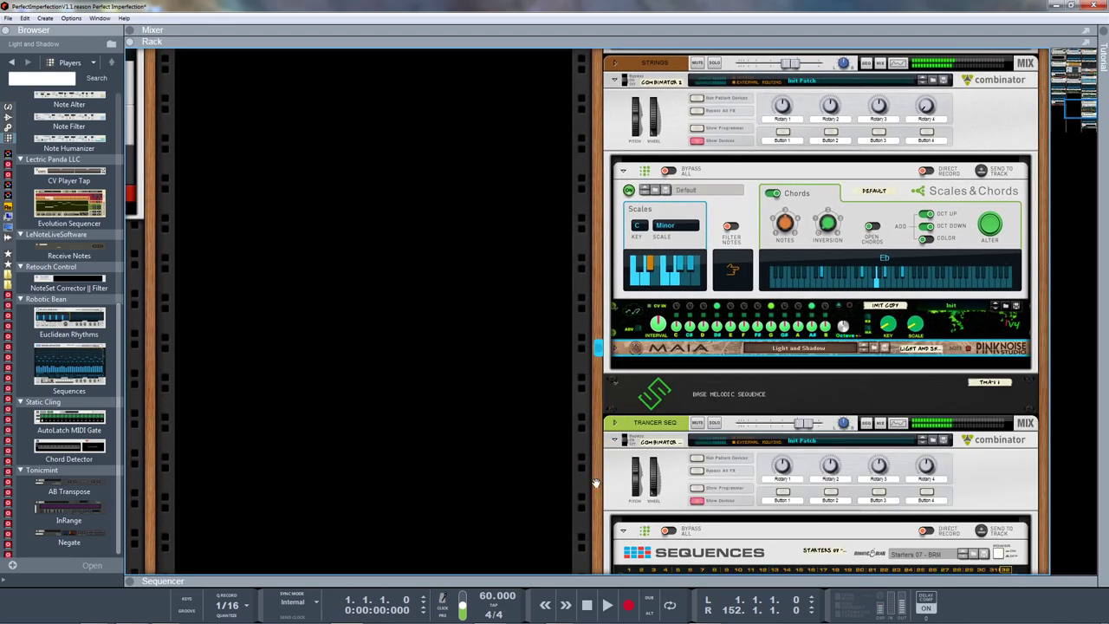
Review the Starters 07 - BRM Sequences player in the TRANCER SEQ Combinator of the base melodic sequence
left_click_drag(593, 491, 575, 183)
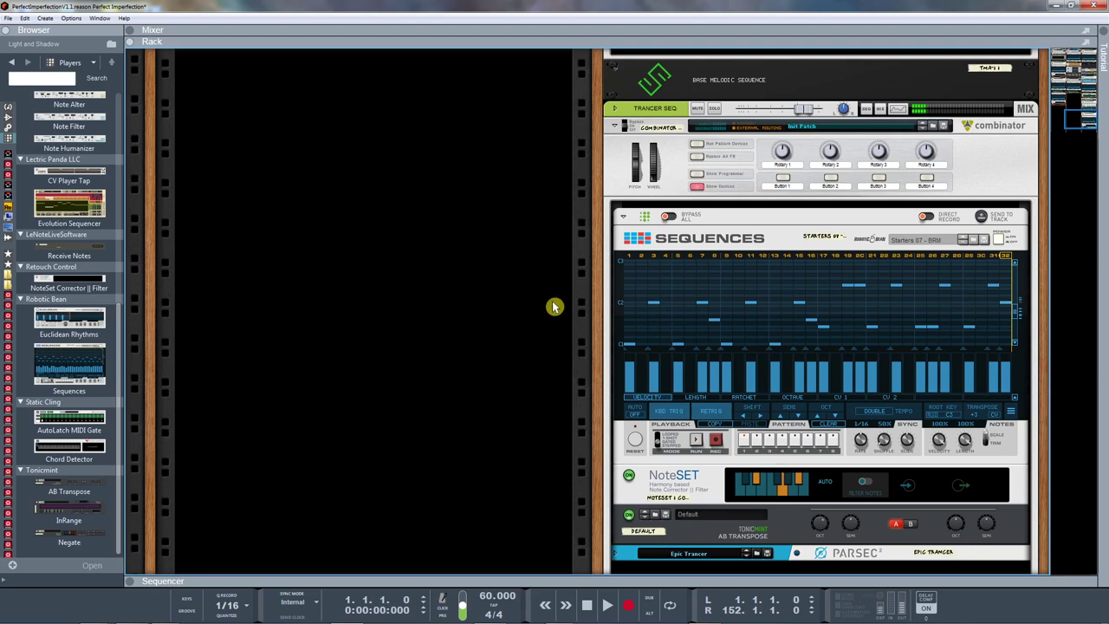
scroll(596, 277, "up", 2)
scroll(592, 344, "up", 5)
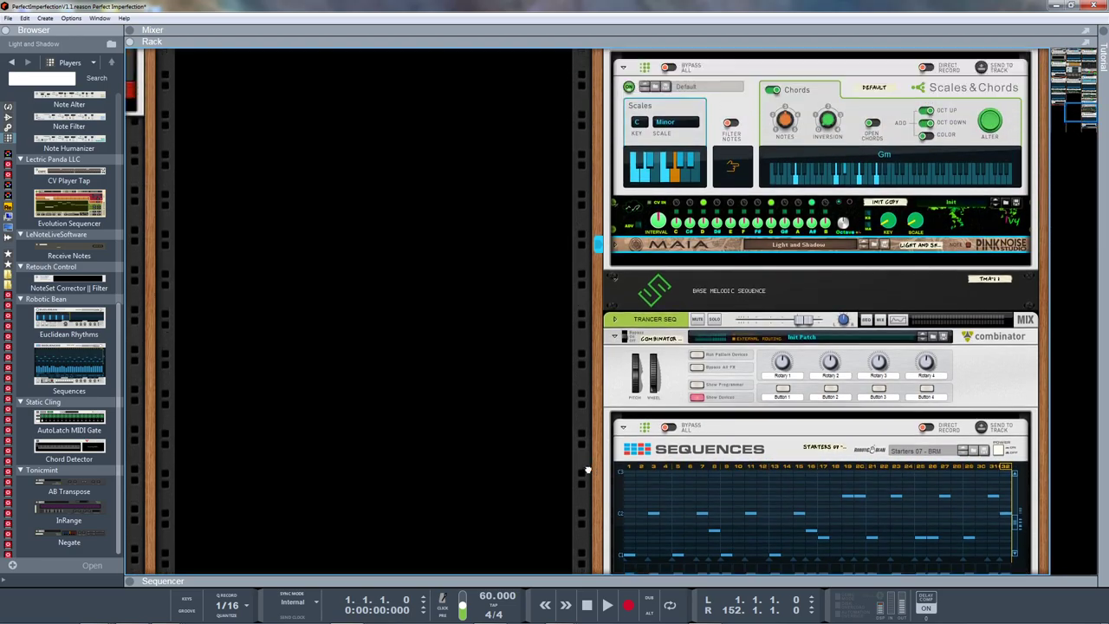
Examine the strings controller's AutoLatch and Selig Gain alongside the chords sequence and the Variations 01 - BRM player
scroll(596, 191, "up", 7)
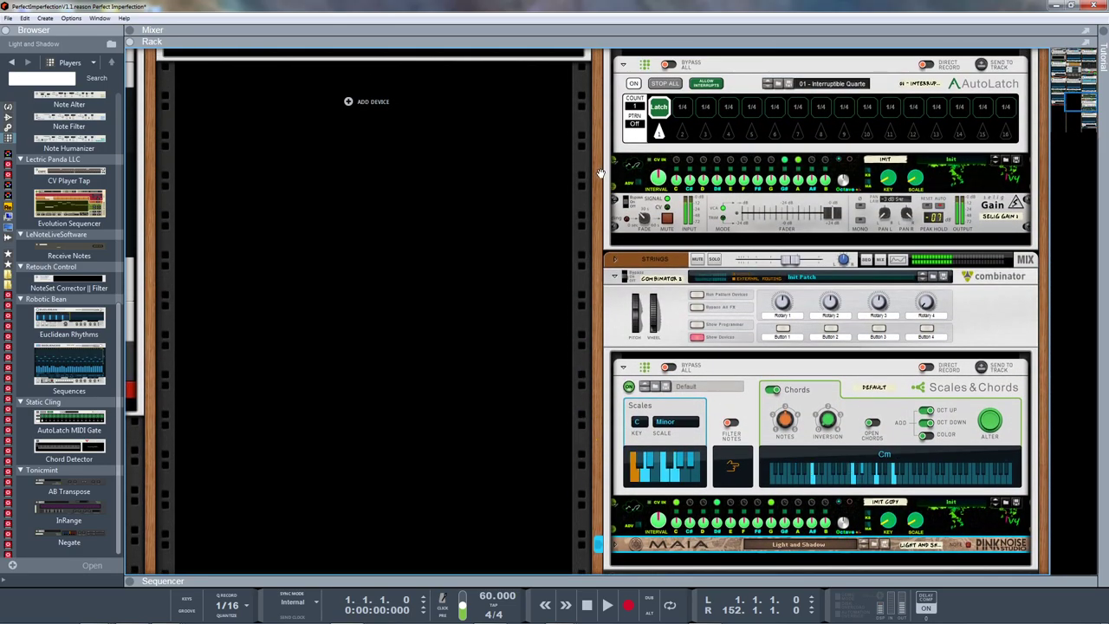
scroll(596, 177, "up", 7)
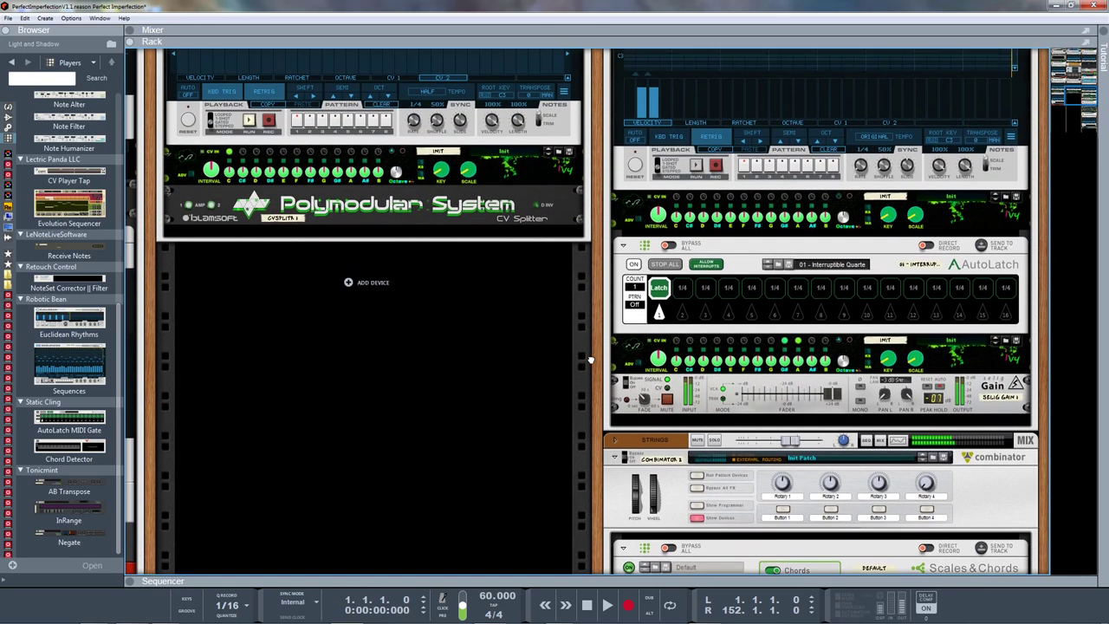
scroll(583, 428, "up", 2)
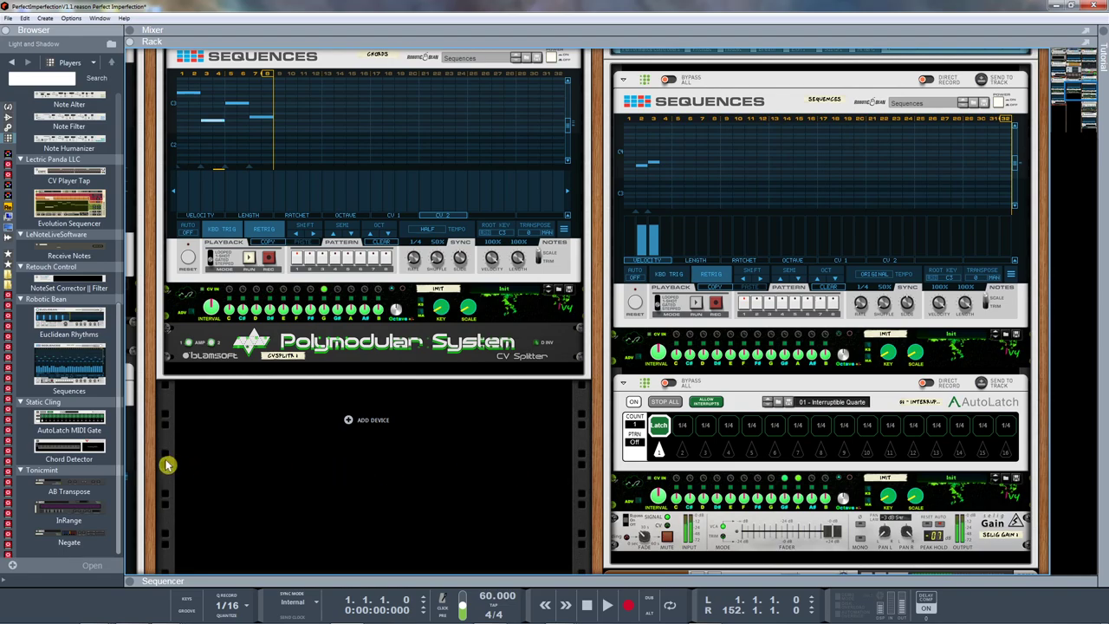
left_click_drag(154, 465, 577, 431)
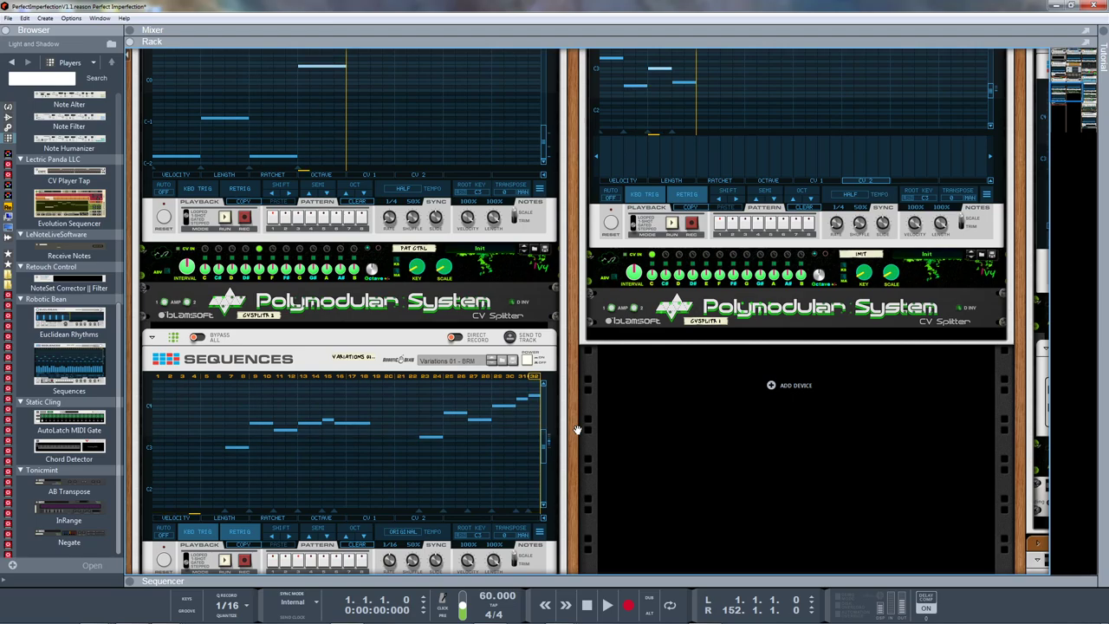
left_click_drag(577, 430, 155, 387)
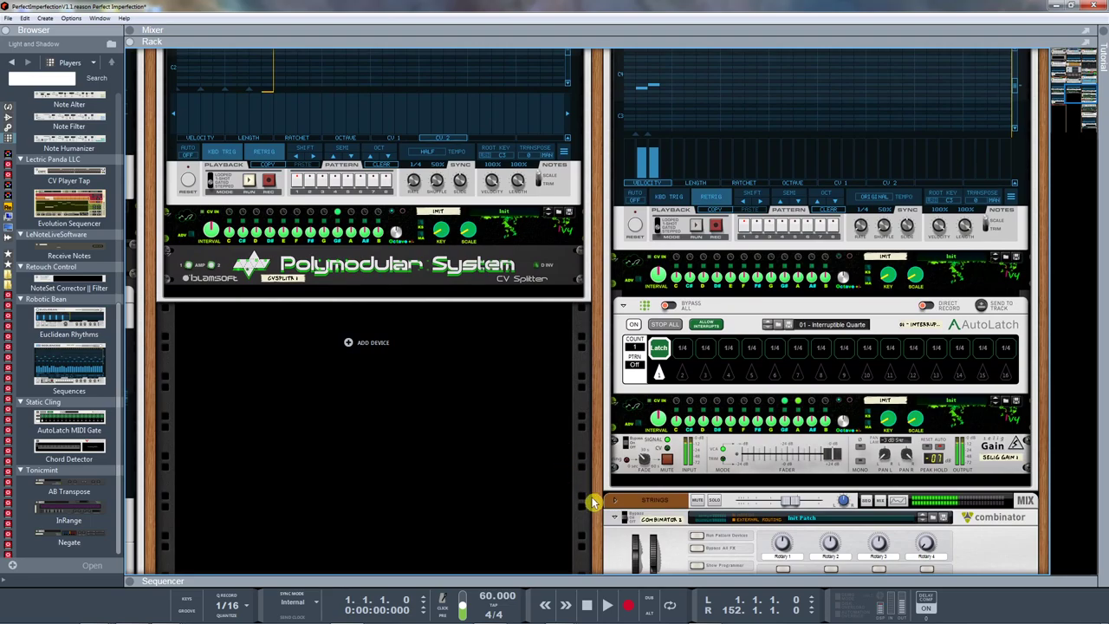
Mute the strings output on Selig Gain 1
left_click_drag(598, 503, 590, 526)
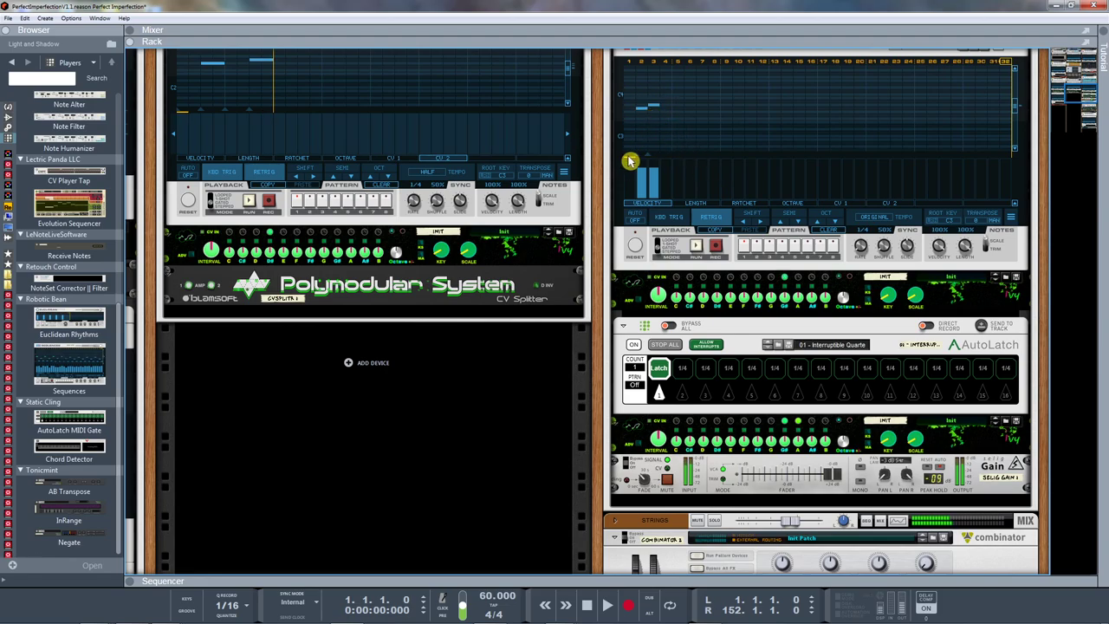
left_click(668, 482)
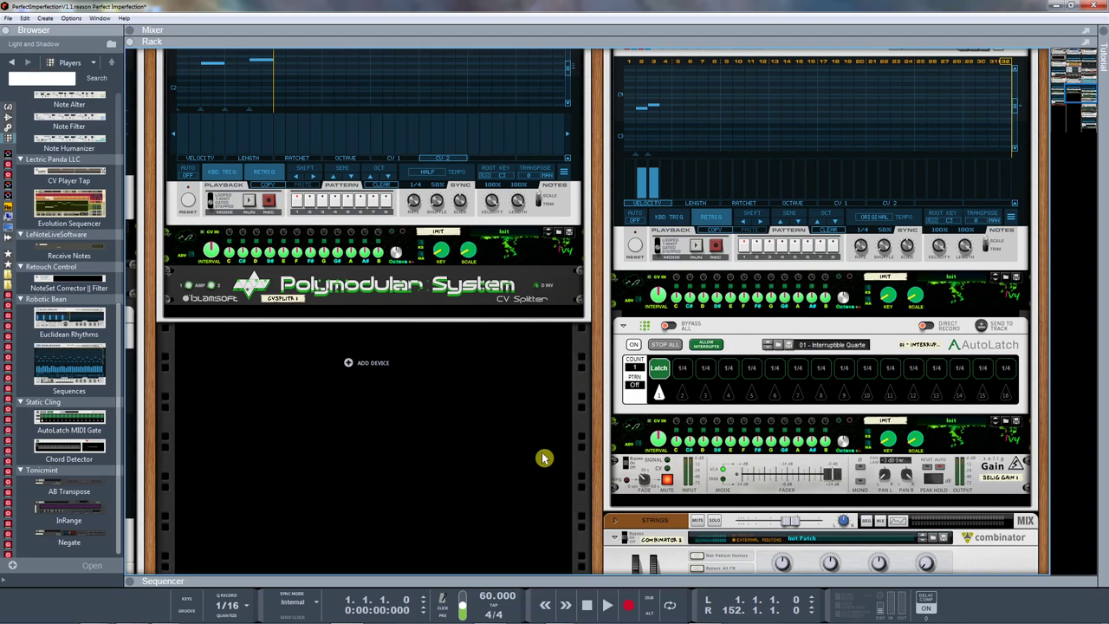
scroll(511, 459, "down", 1)
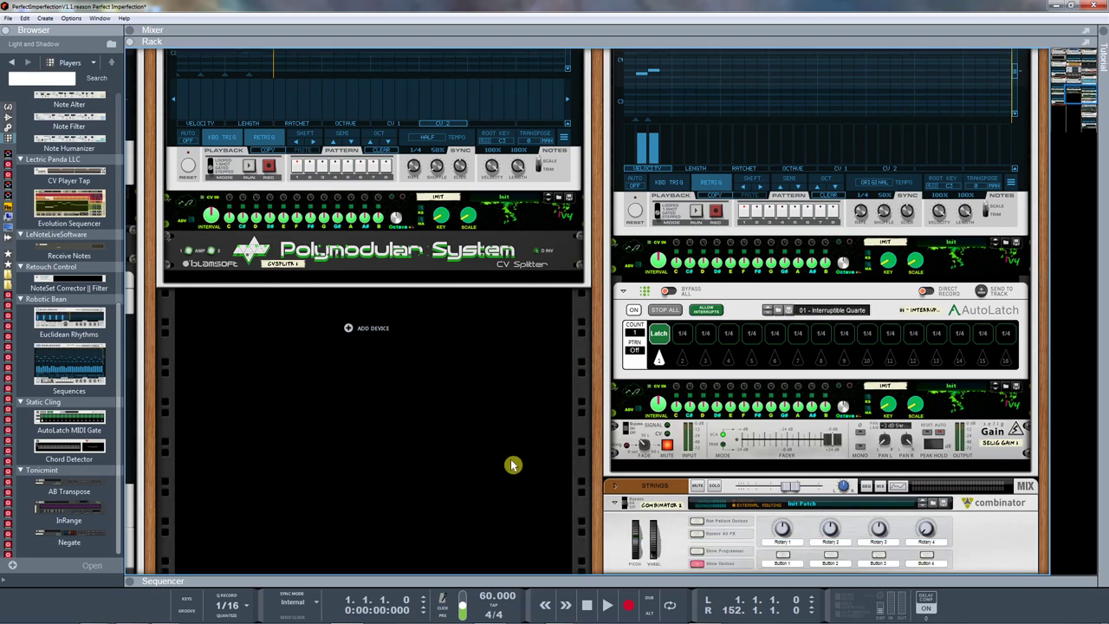